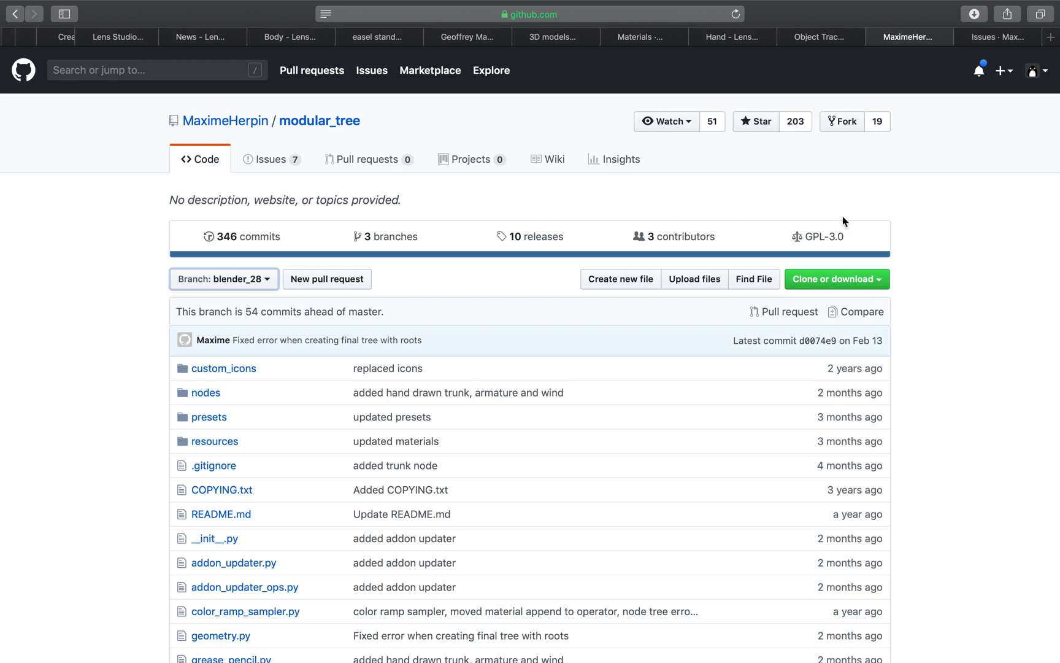
Browse the modular_tree repository and review its open issues list
scroll(842, 221, down, 4)
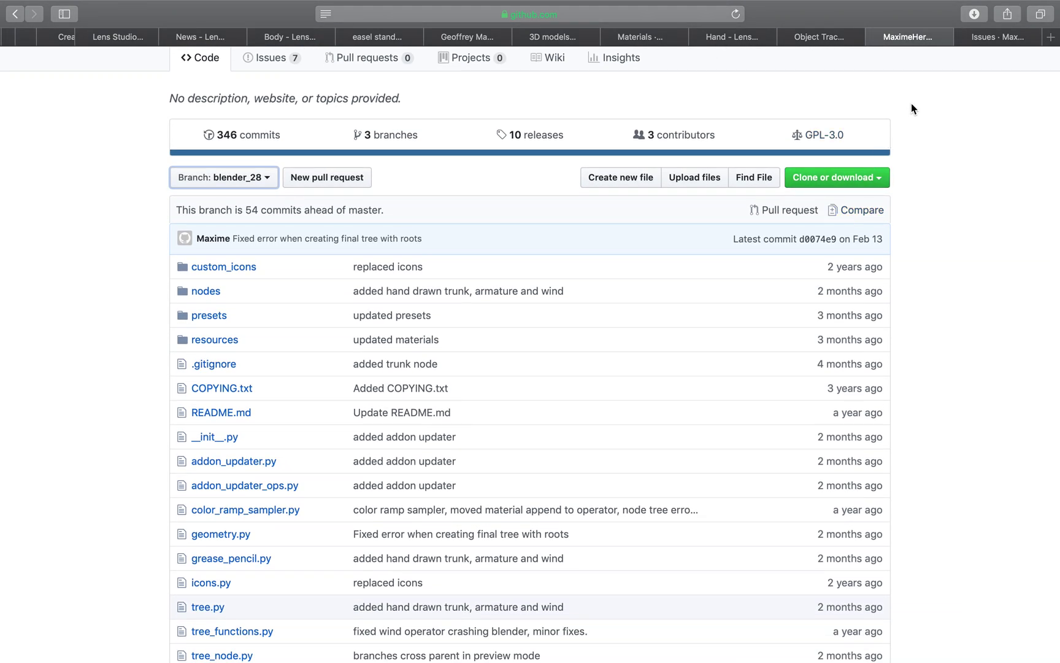
click(994, 36)
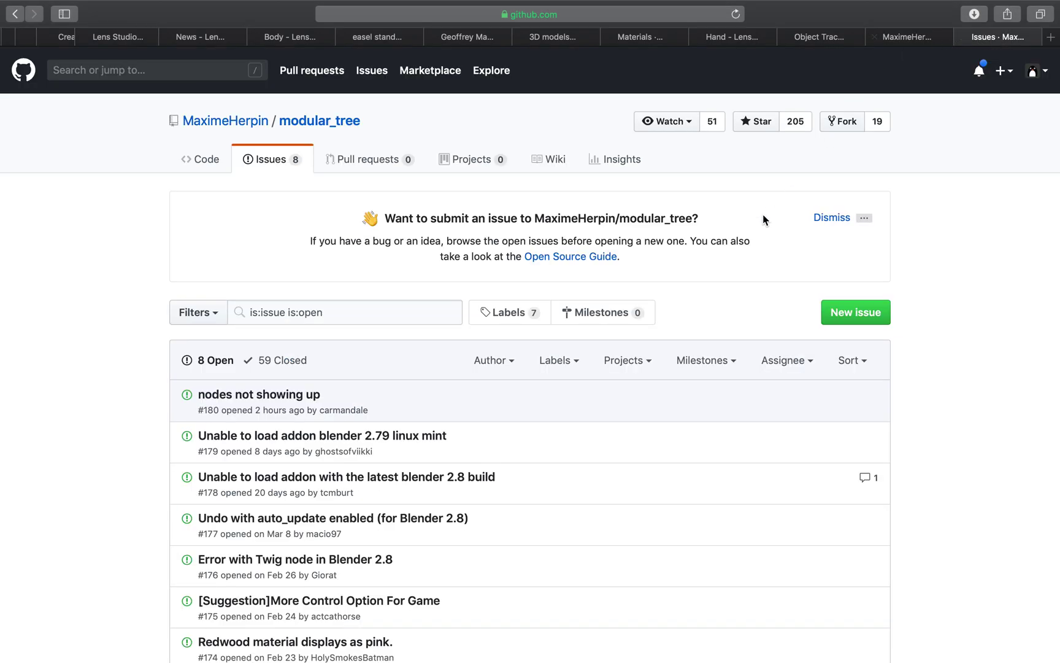
scroll(752, 221, down, 2)
click(903, 38)
scroll(586, 252, down, 10)
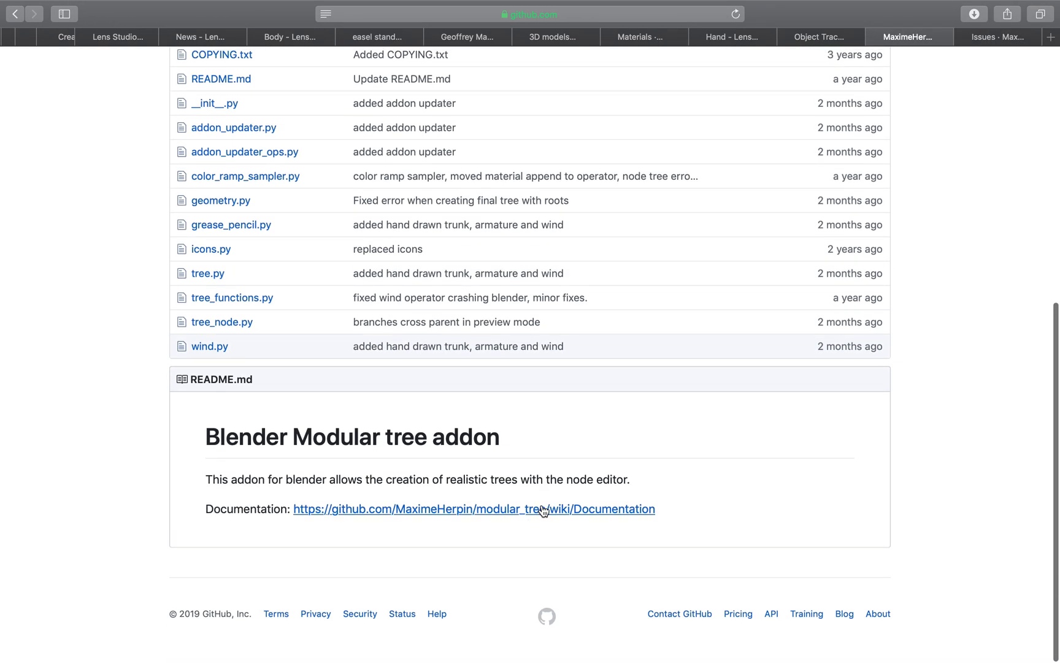
Open the README's Documentation link in a new tab and look over the branch list
right_click(543, 510)
click(589, 509)
scroll(534, 469, up, 7)
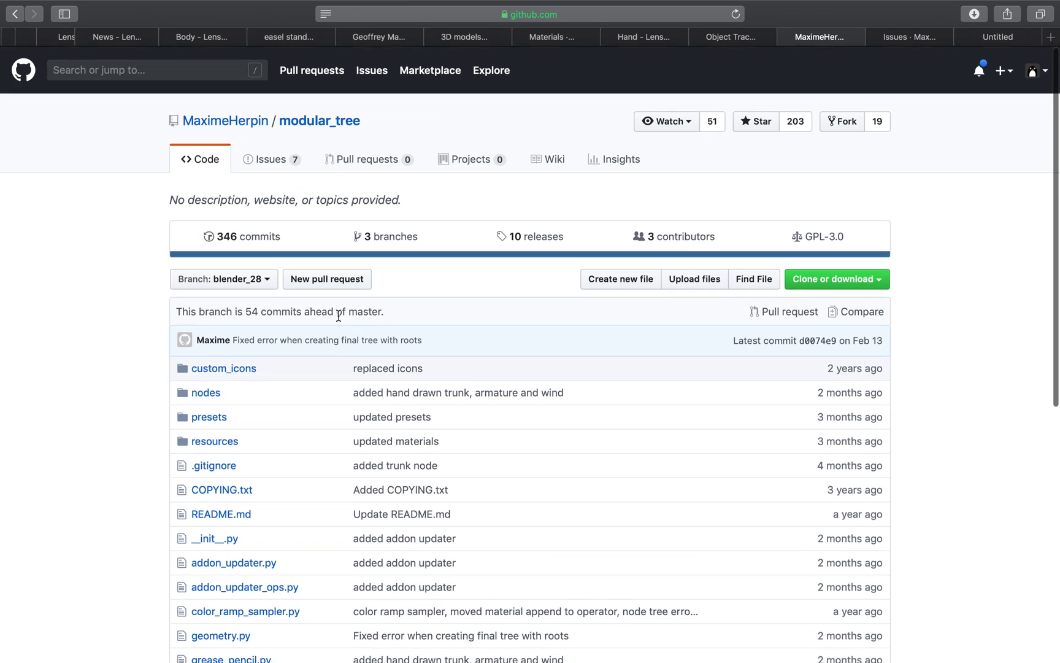
click(257, 281)
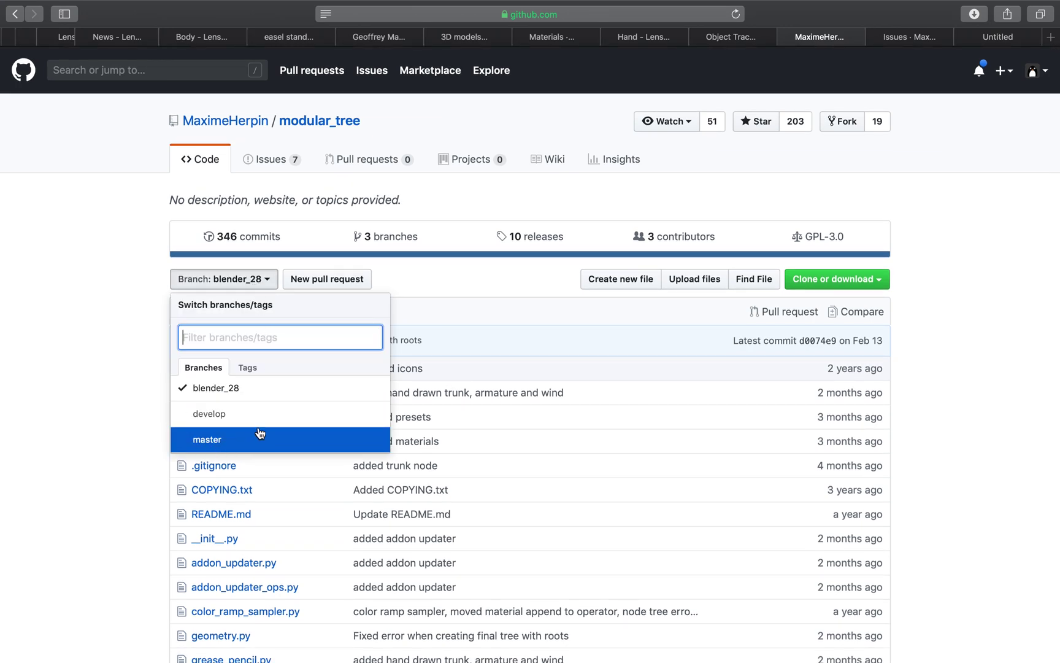
click(100, 334)
Check the Blender 2.79 and 2.80 desktops, then return to the browser
key(ctrl+Right)
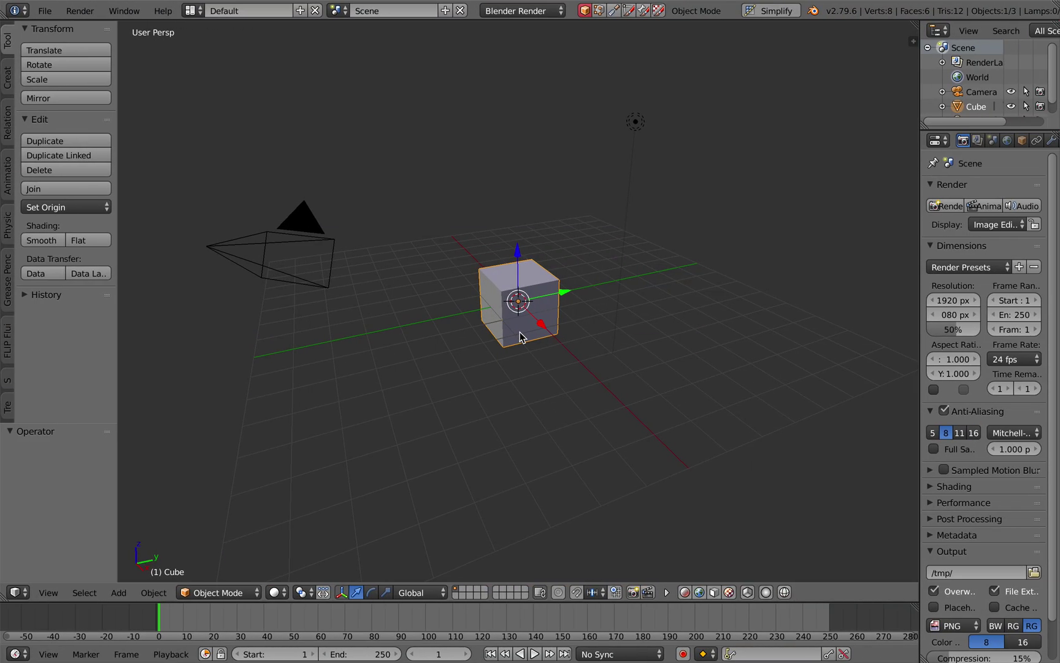
key(ctrl+Right)
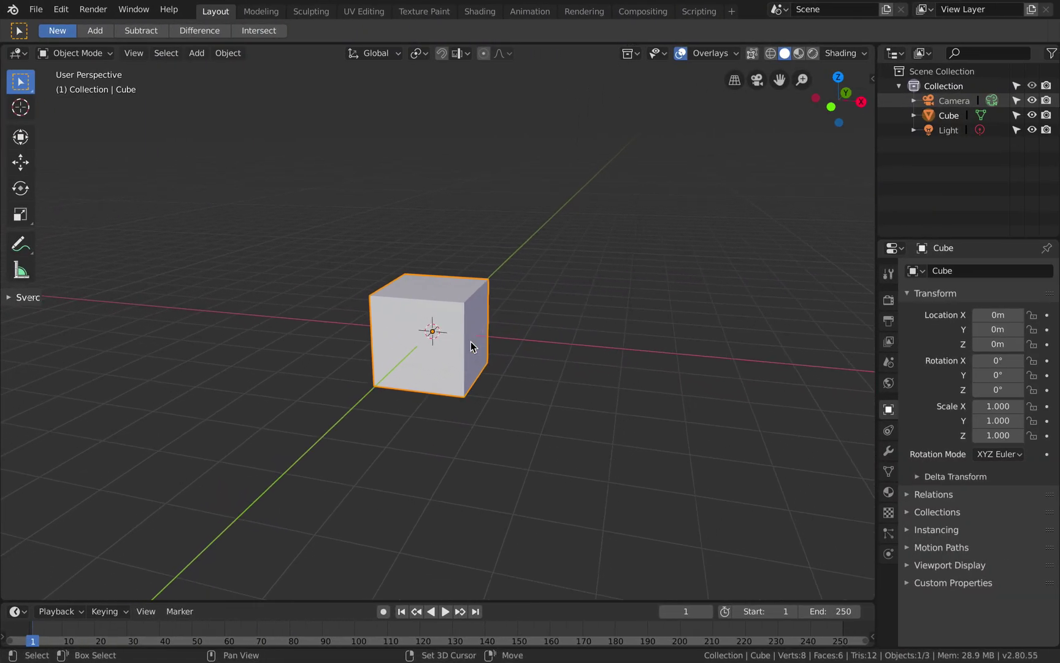
key(ctrl+Left)
key(ctrl+Left)
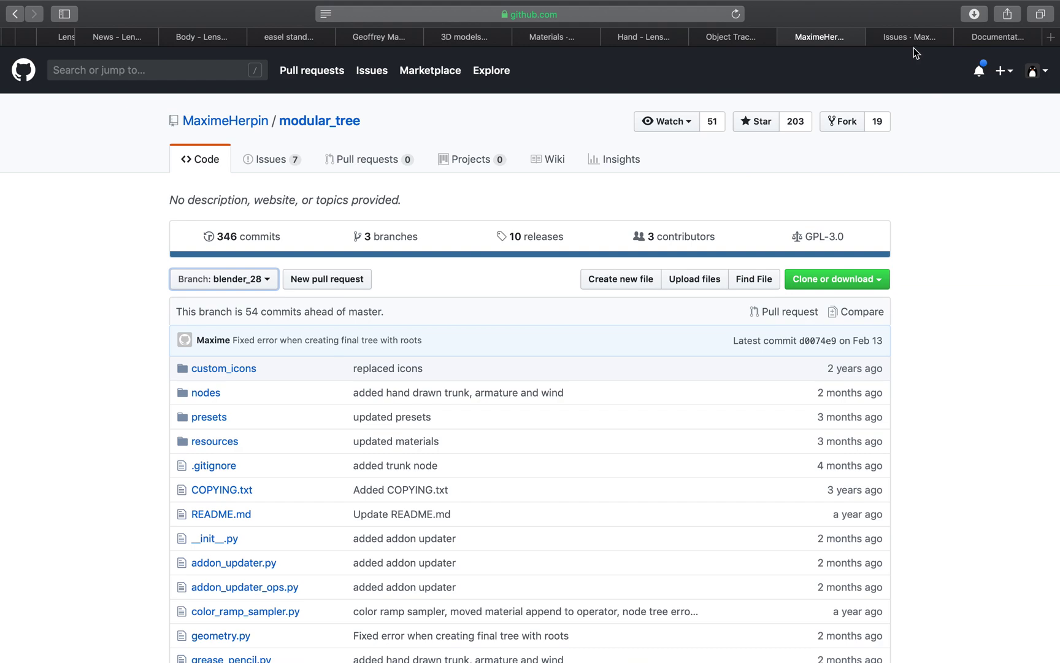
Revisit the issues list, then read through the add-on's Documentation wiki page
click(920, 38)
click(992, 38)
scroll(648, 274, down, 4)
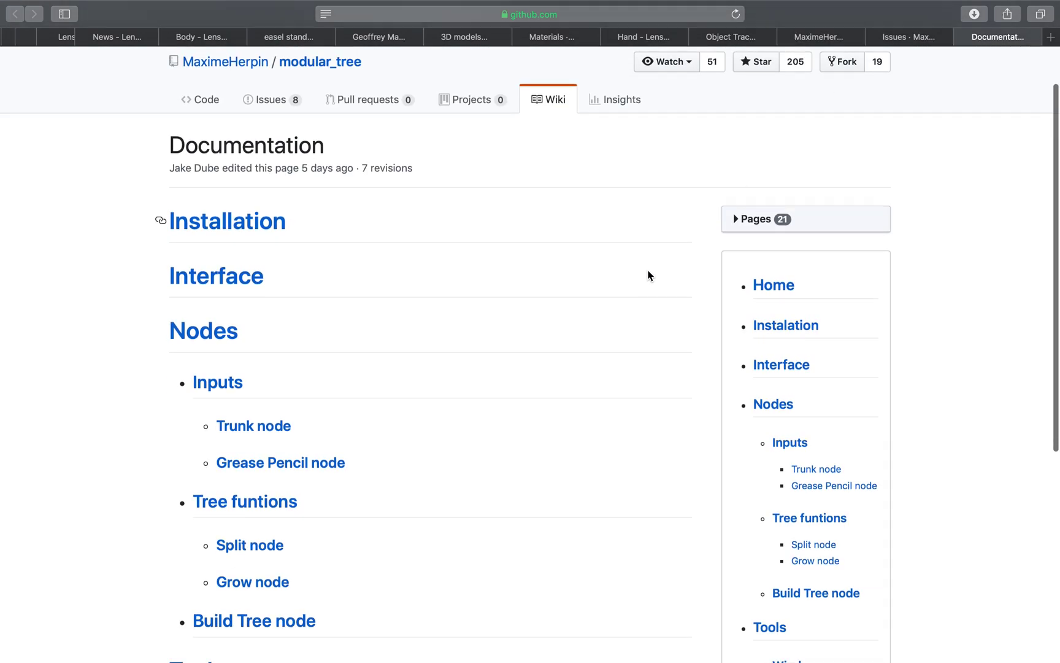
scroll(649, 275, up, 3)
scroll(649, 274, up, 2)
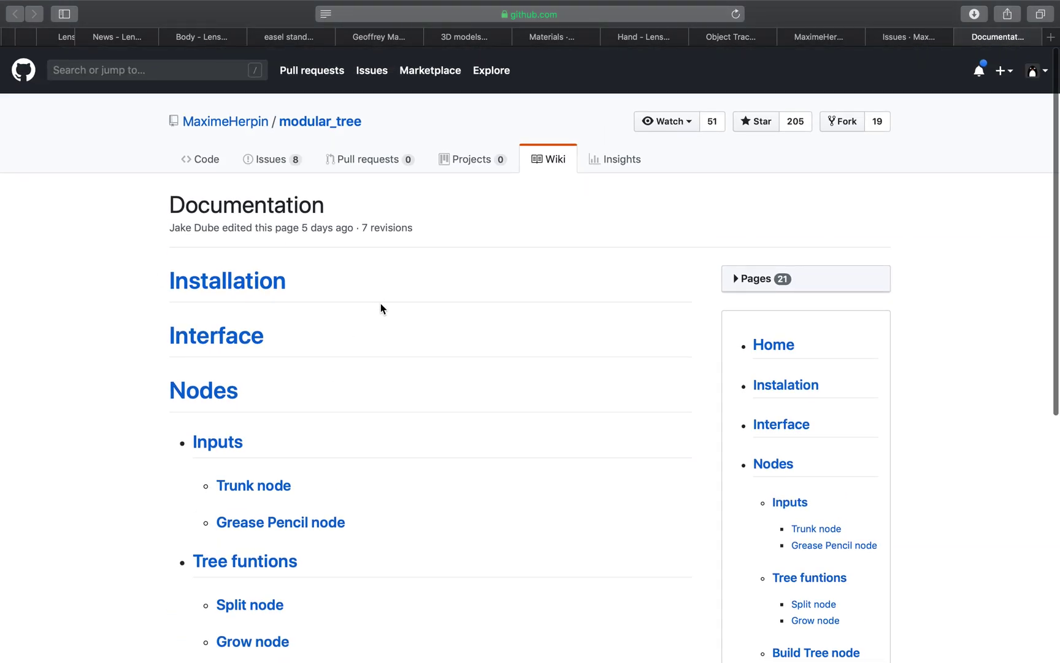
scroll(380, 303, down, 2)
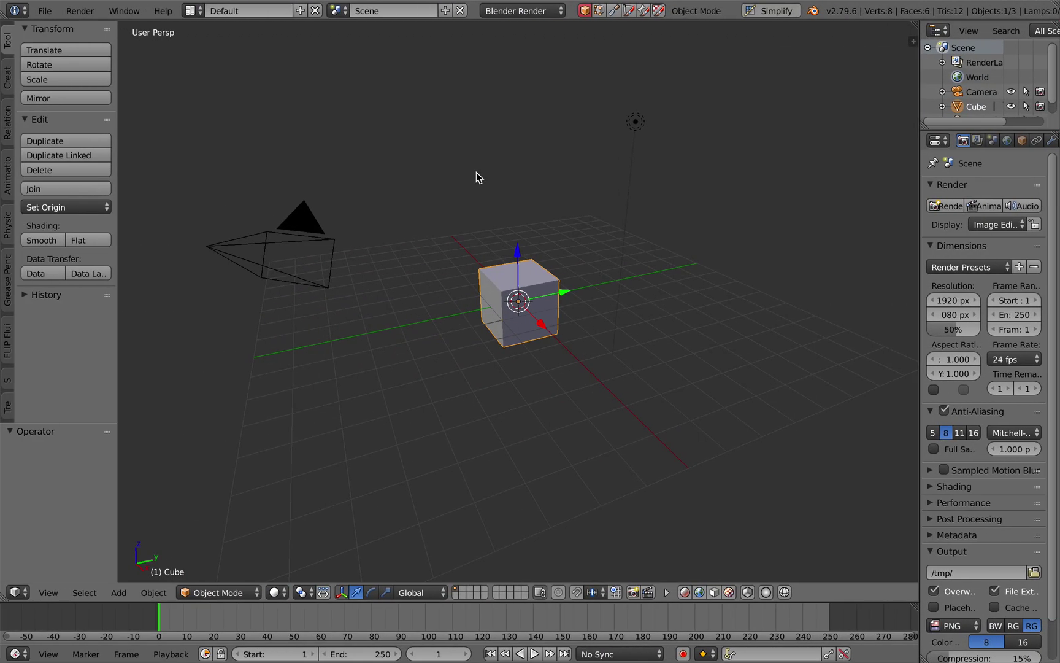
Split the 3D view and make the top area a Modular Tree node editor with a new NodeTree
drag(913, 31, 141, 267)
click(18, 281)
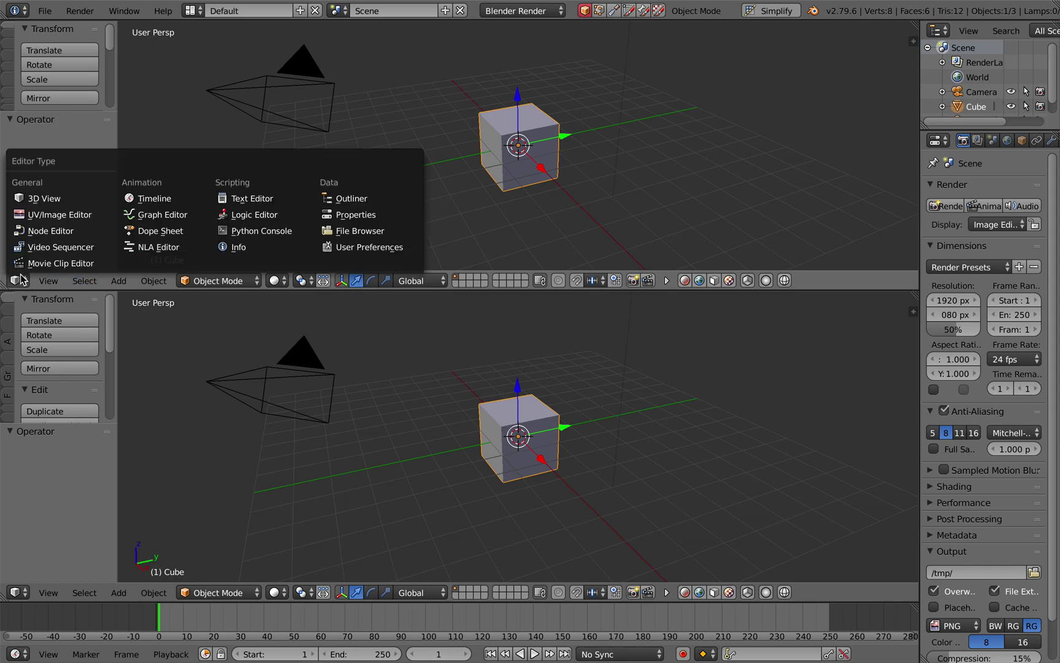
click(69, 231)
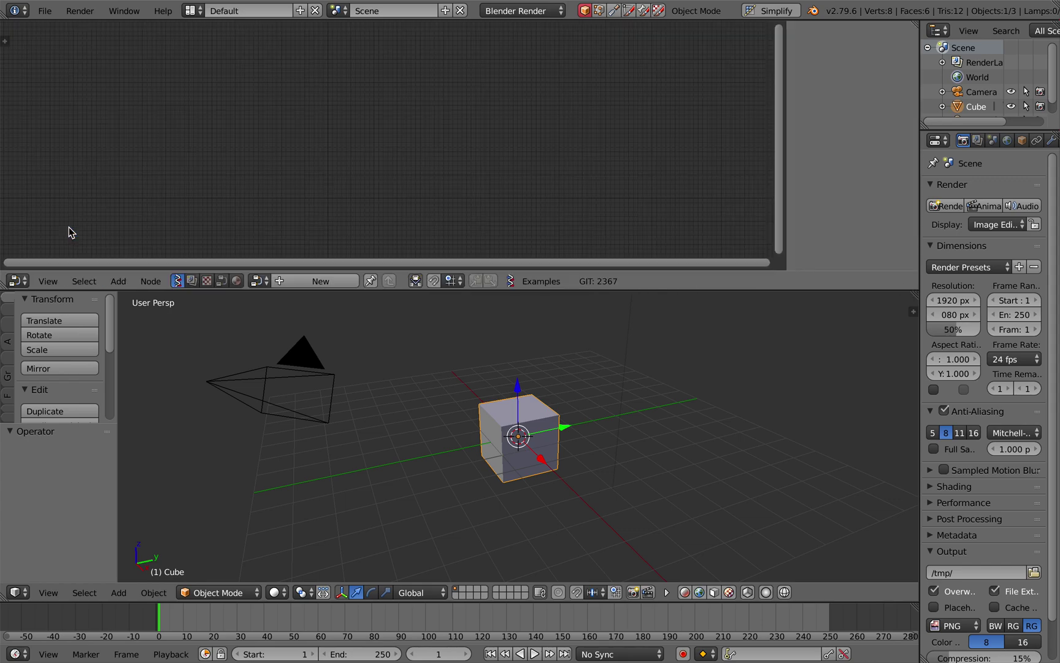
click(221, 282)
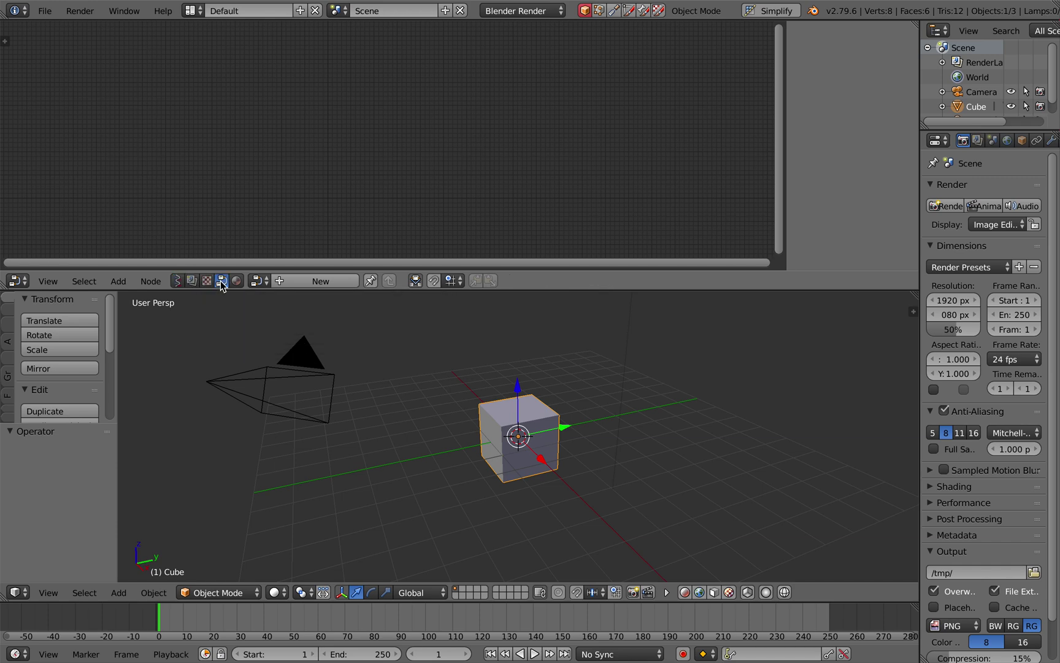
click(301, 281)
Select every object in the 2.79 scene and delete them all
key(a)
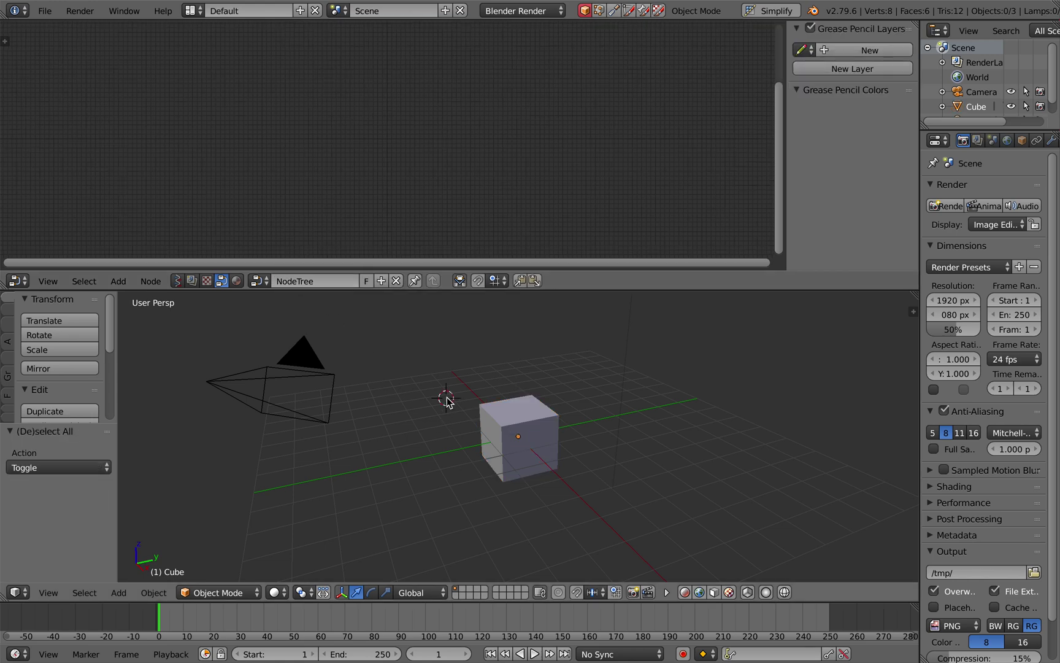
key(a)
key(x)
click(448, 399)
key(shift+a)
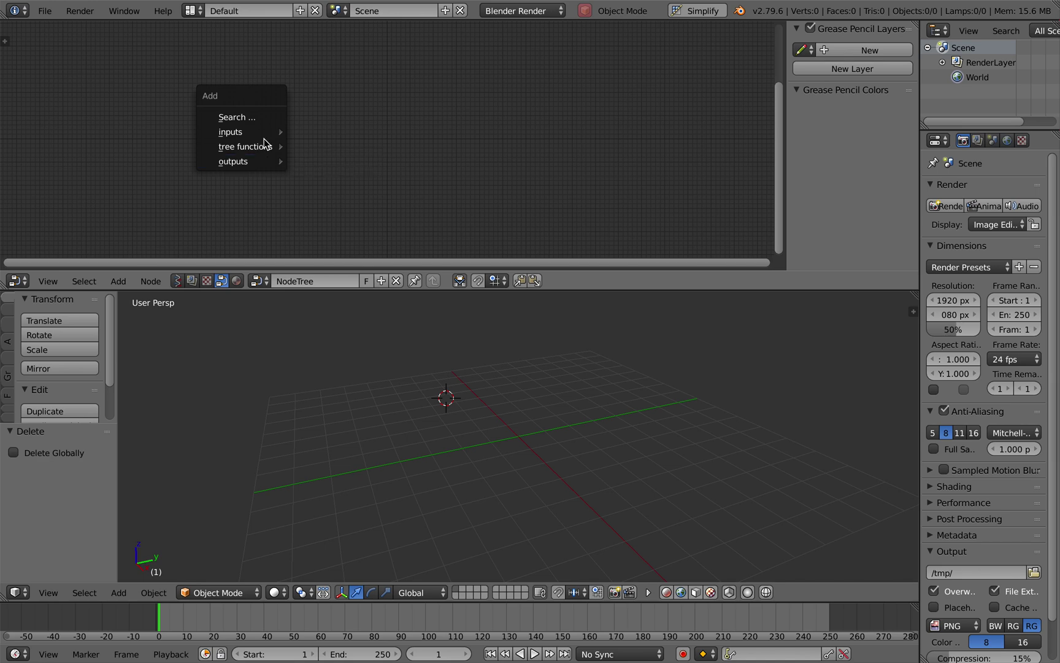
mouse_move(262, 146)
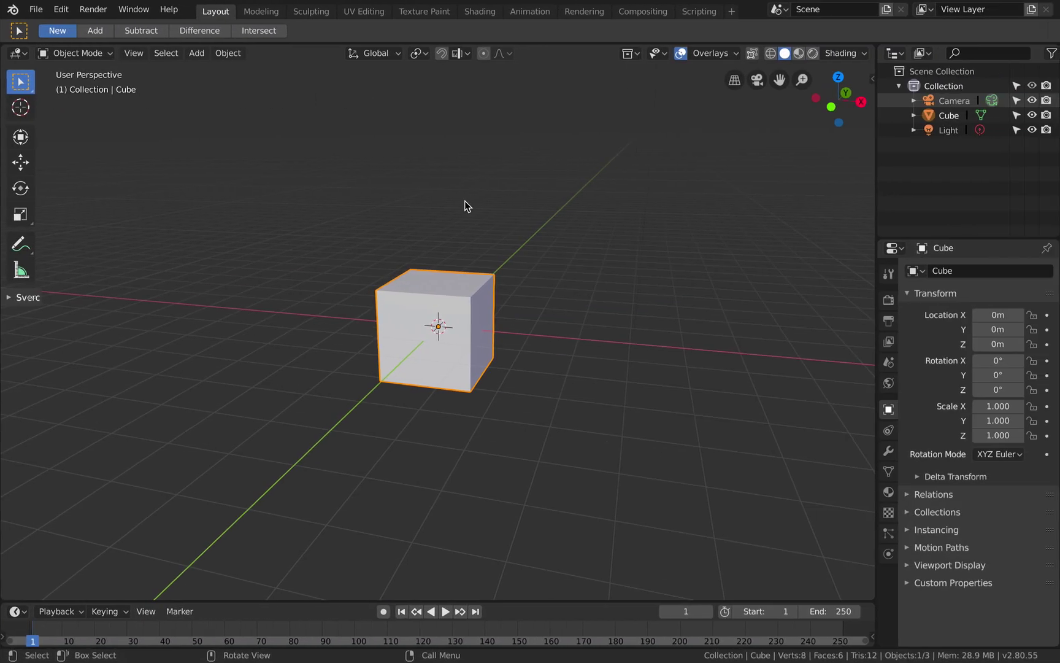
Split the 2.80 viewport and make the top area an Mtree node editor with a new NodeTree
middle_drag(468, 207, 510, 184)
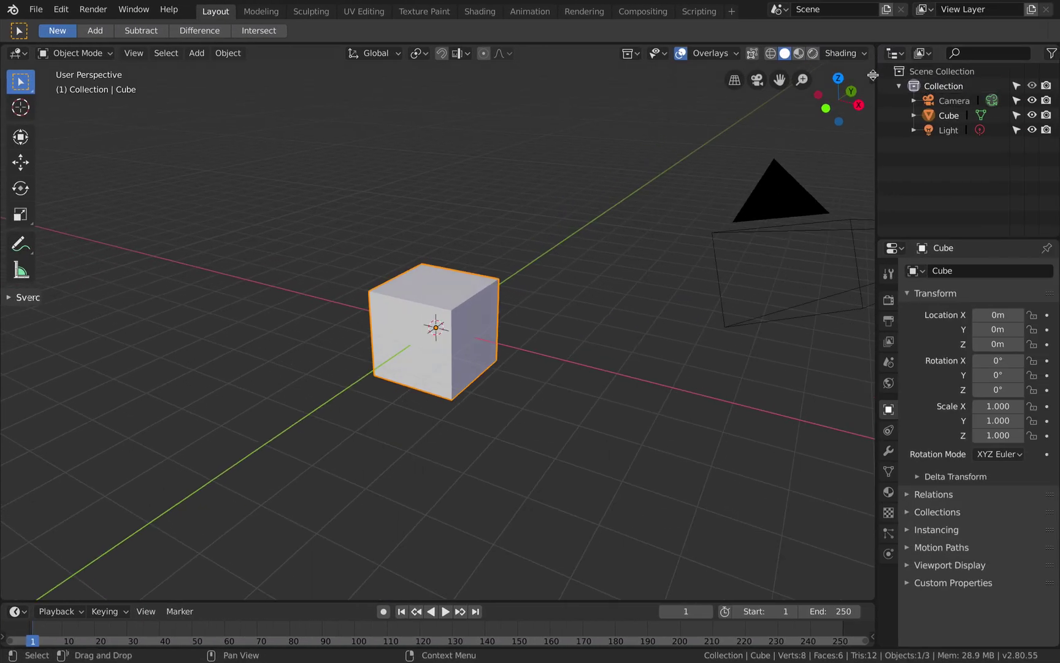
drag(873, 75, 847, 328)
click(18, 54)
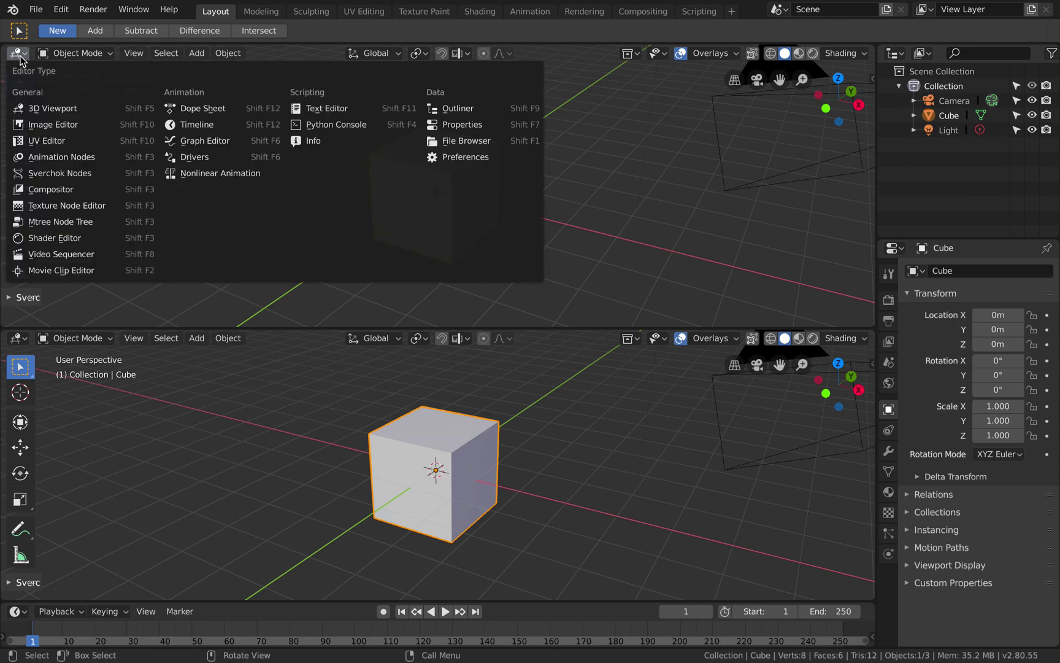
click(85, 222)
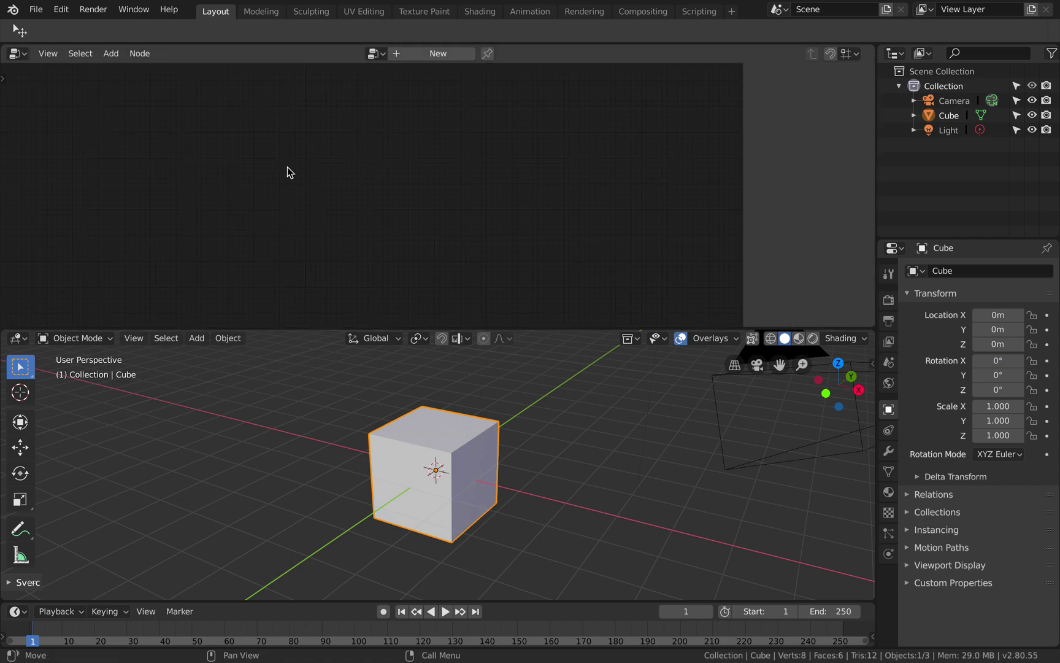
click(423, 53)
Select and delete the Camera, Cube and Light from the scene
scroll(362, 396, down, 4)
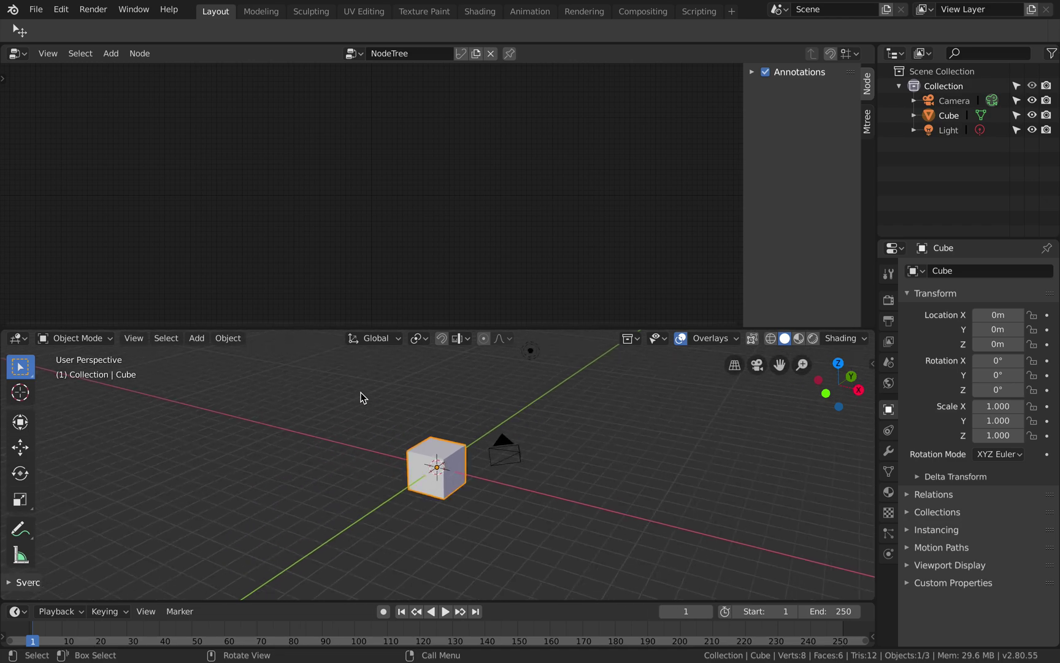
click(362, 397)
key(a)
key(x)
click(362, 395)
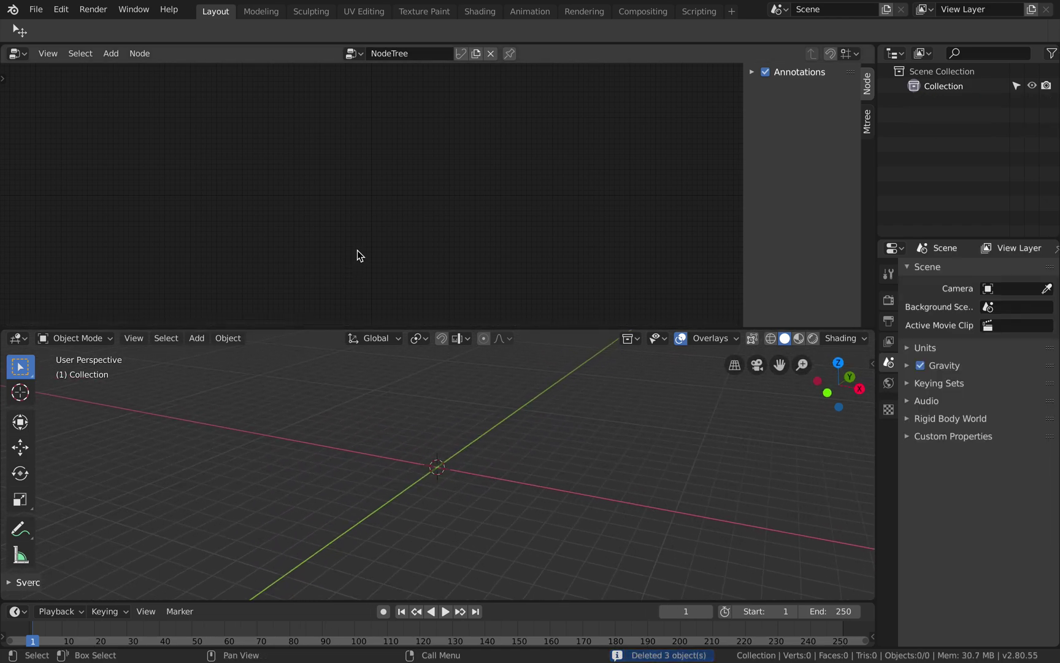
key(shift+a)
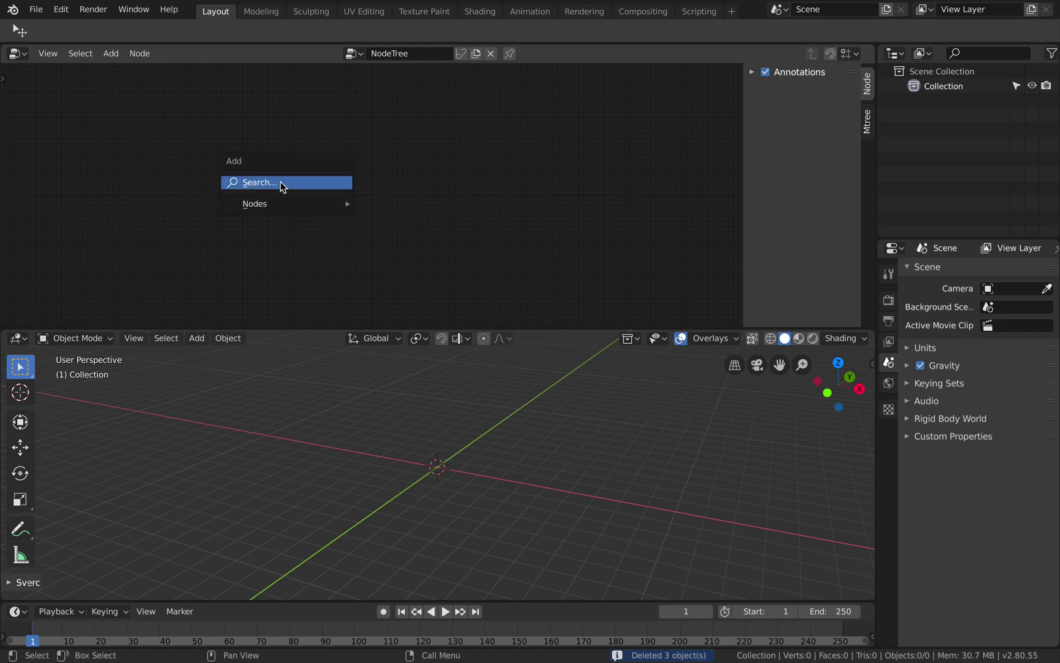
mouse_move(284, 207)
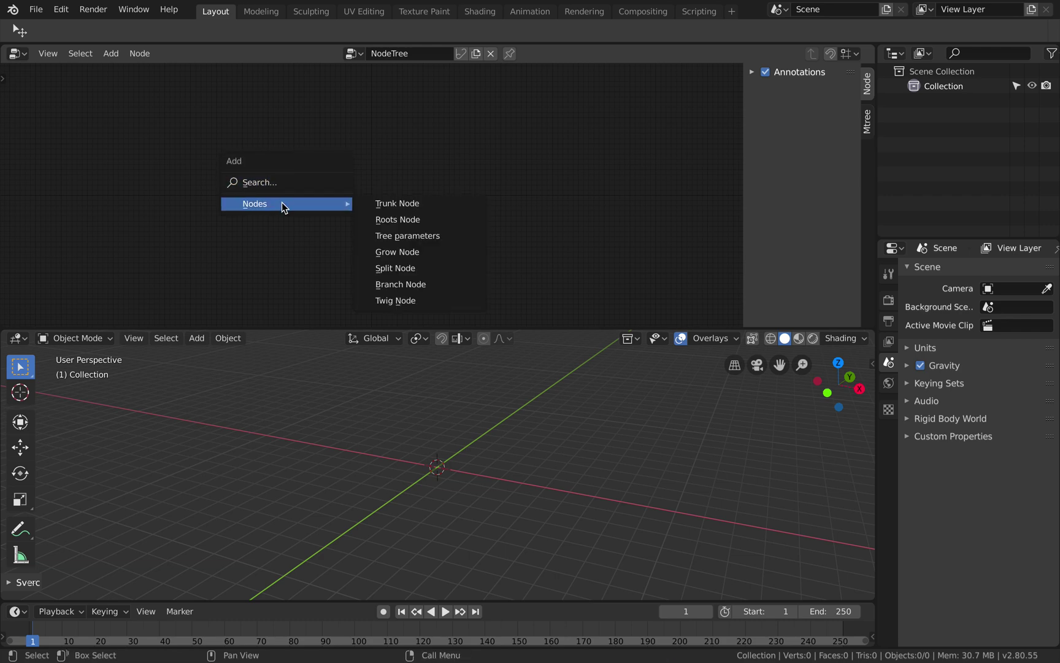
Add a Trunk Node to the NodeTree
click(405, 206)
click(308, 175)
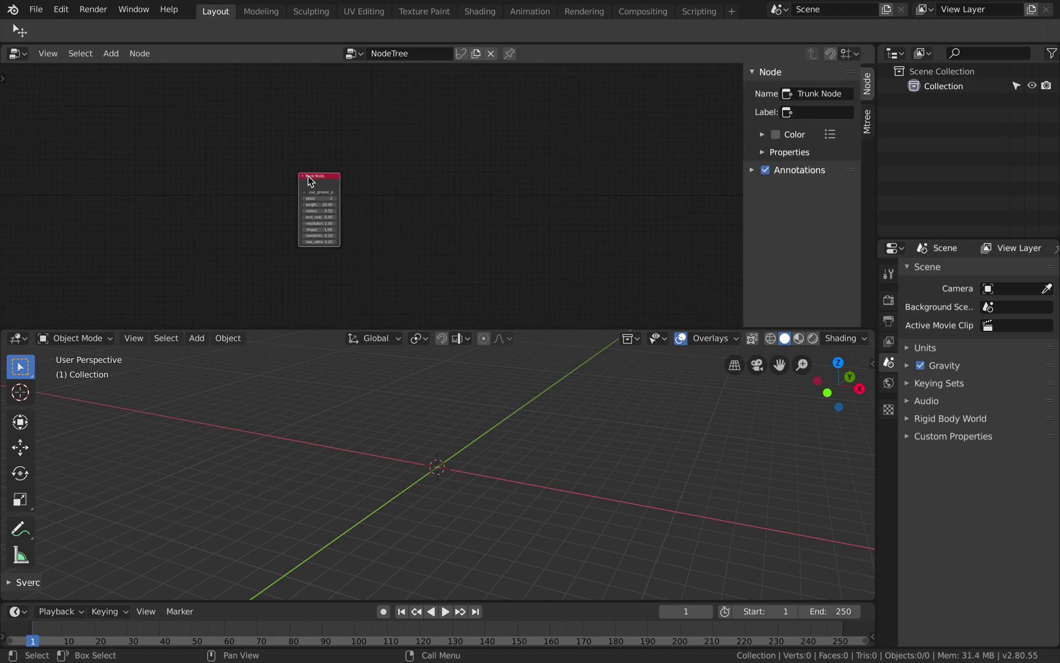
scroll(310, 179, up, 3)
Save as mtree_demo_001.blend, then widen the Trunk Node and nudge it upward
key(ctrl+s)
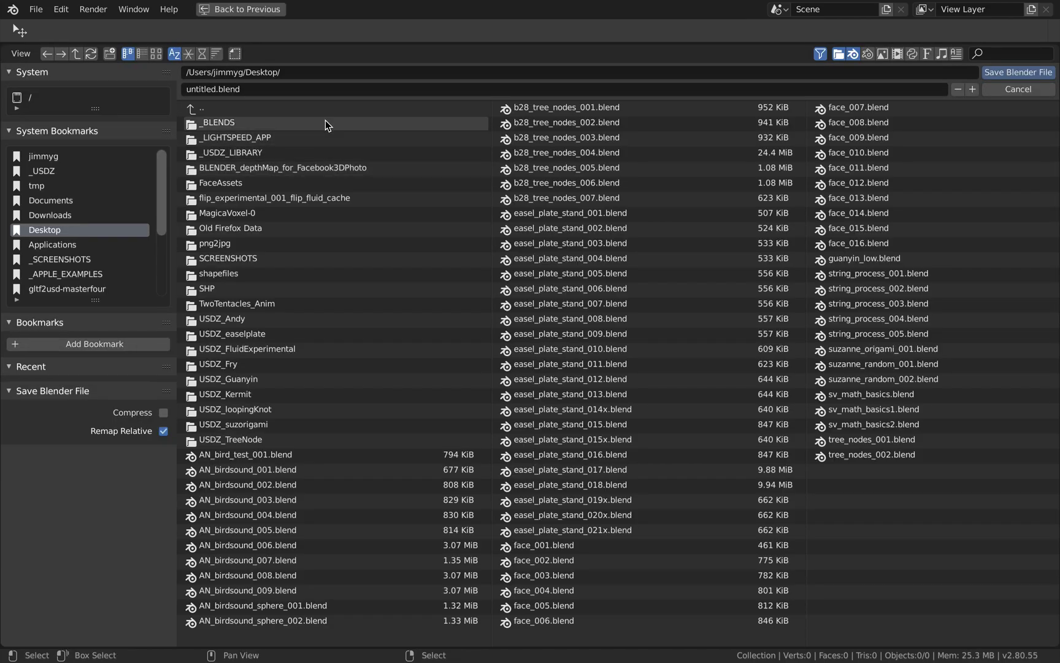
click(198, 90)
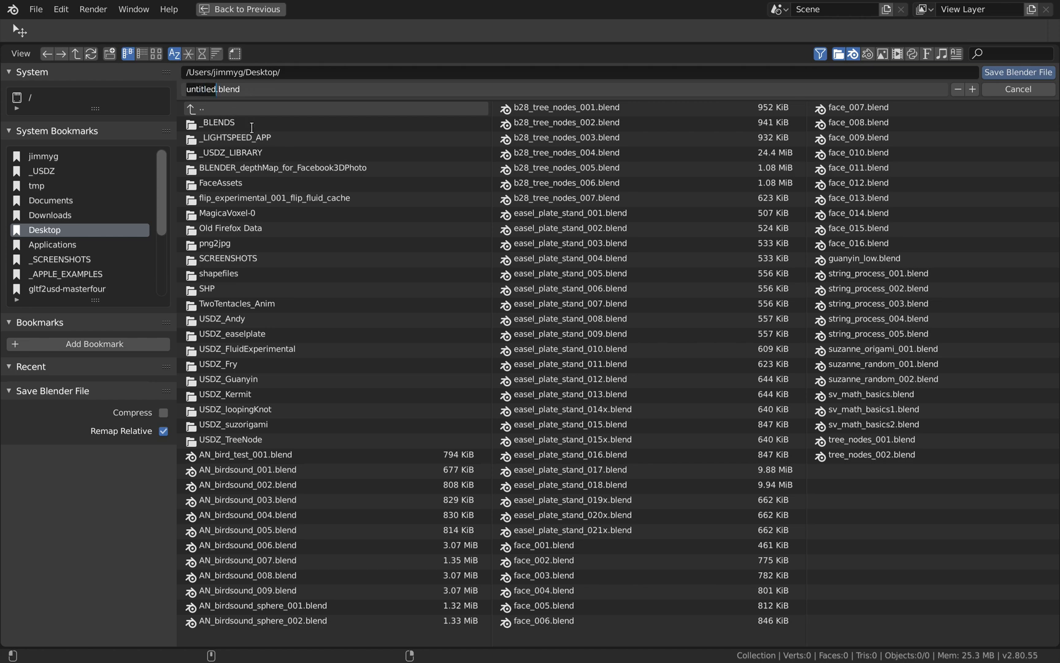
text(mtree_demo_001)
key(Return)
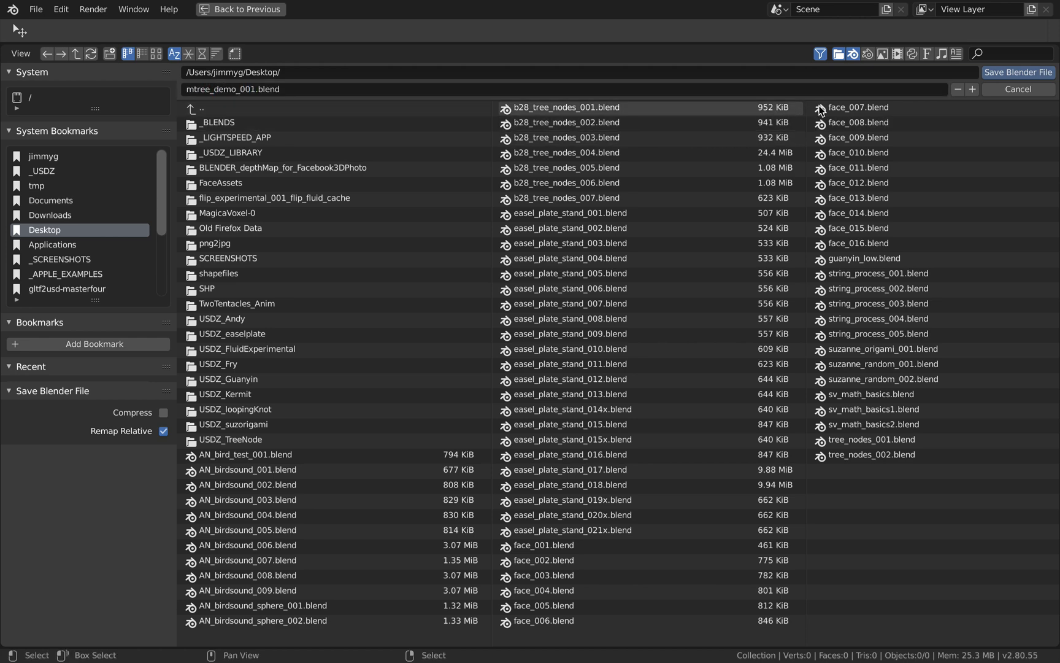
click(1016, 72)
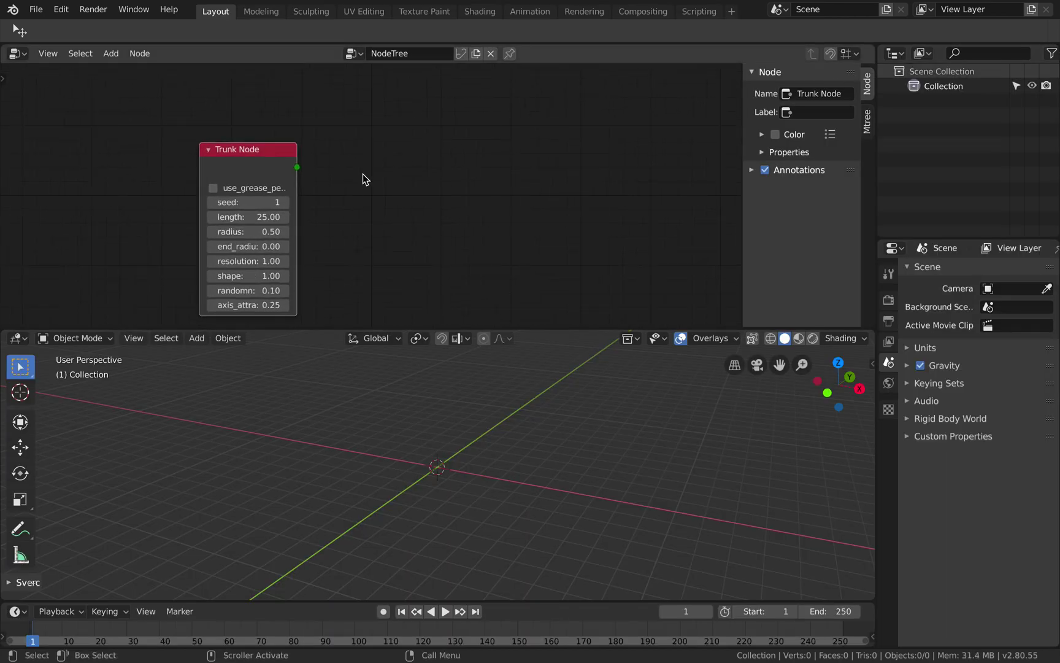
drag(296, 191, 329, 190)
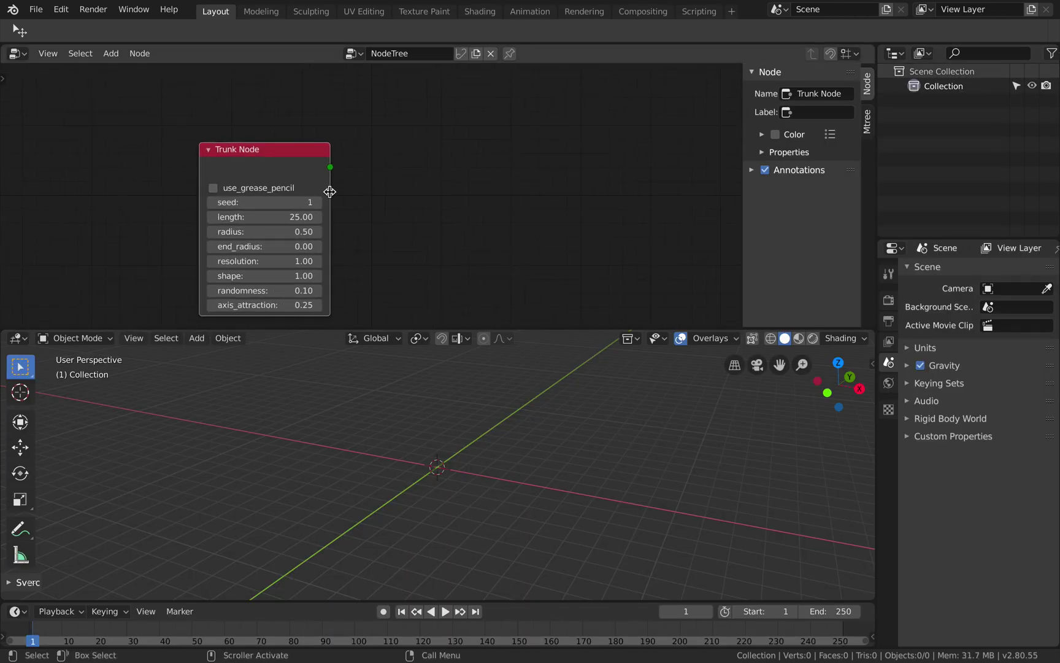
drag(281, 151, 280, 130)
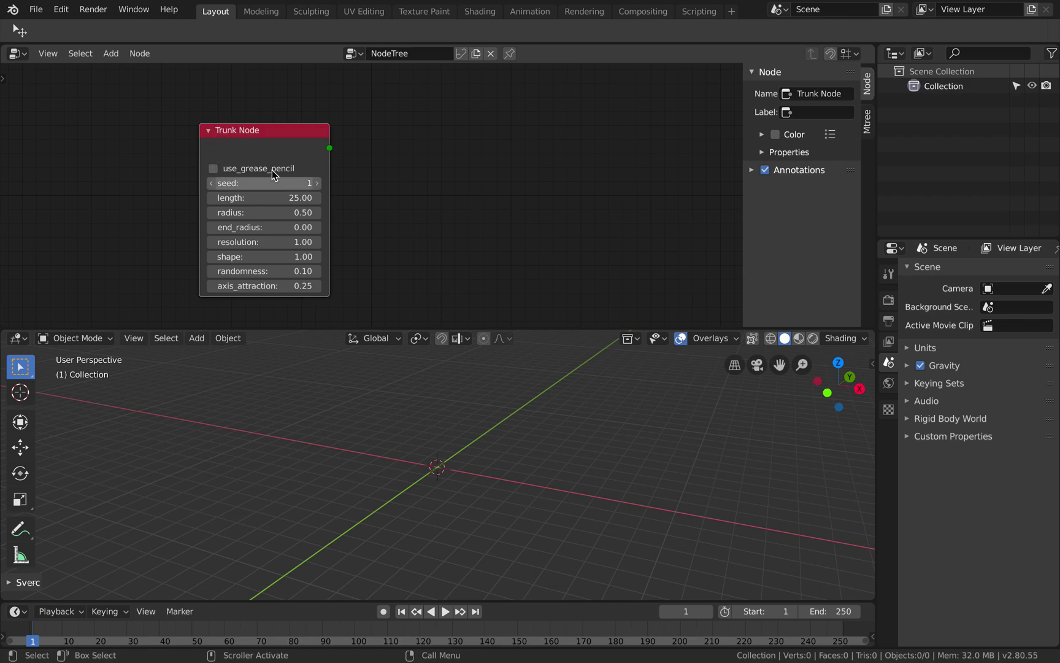
Add a Tree parameters node, widen it and position it beside the Trunk Node
key(shift+a)
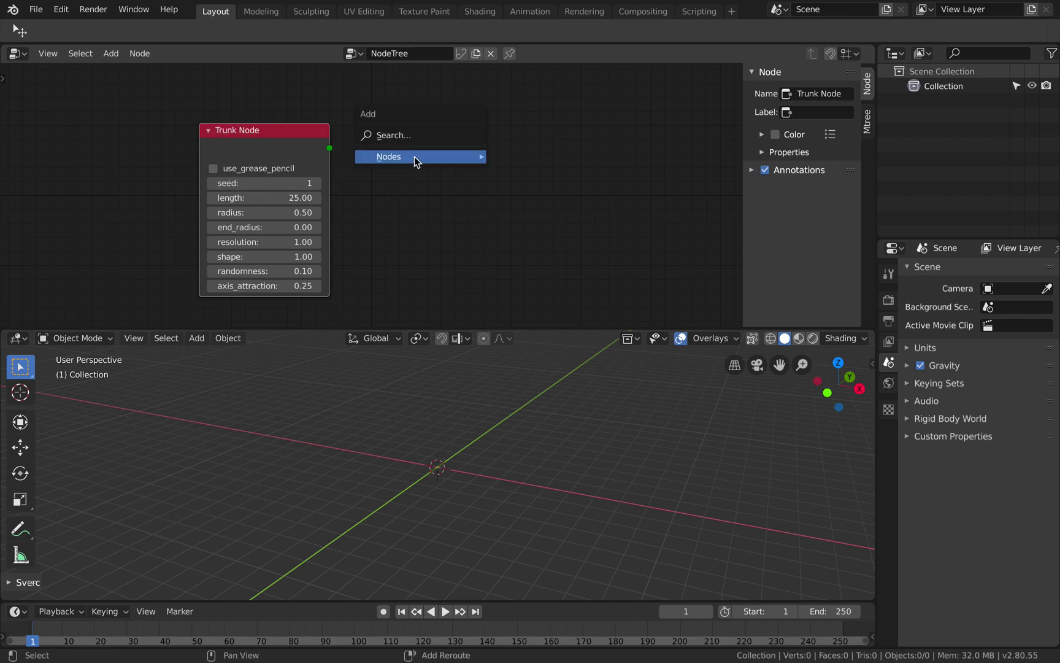
mouse_move(415, 157)
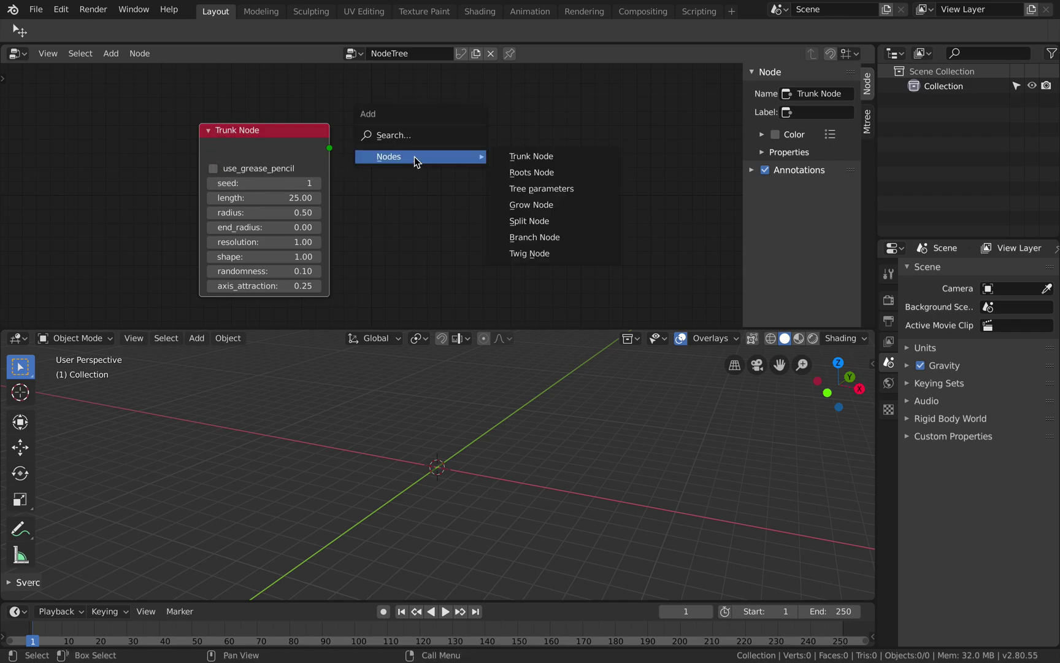
click(545, 192)
click(440, 122)
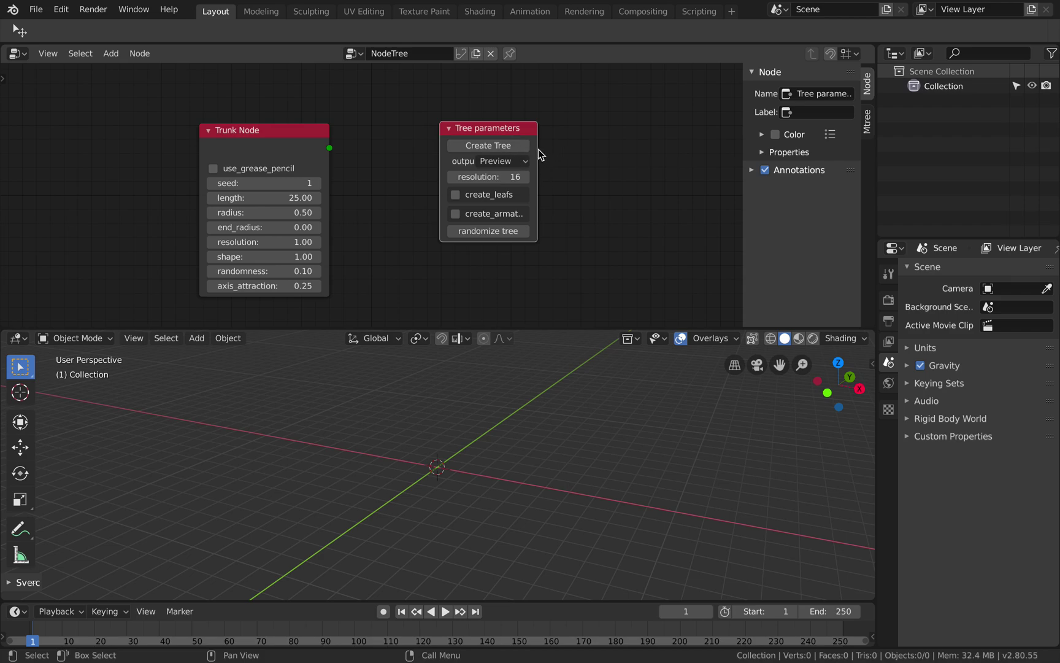
drag(539, 154, 560, 162)
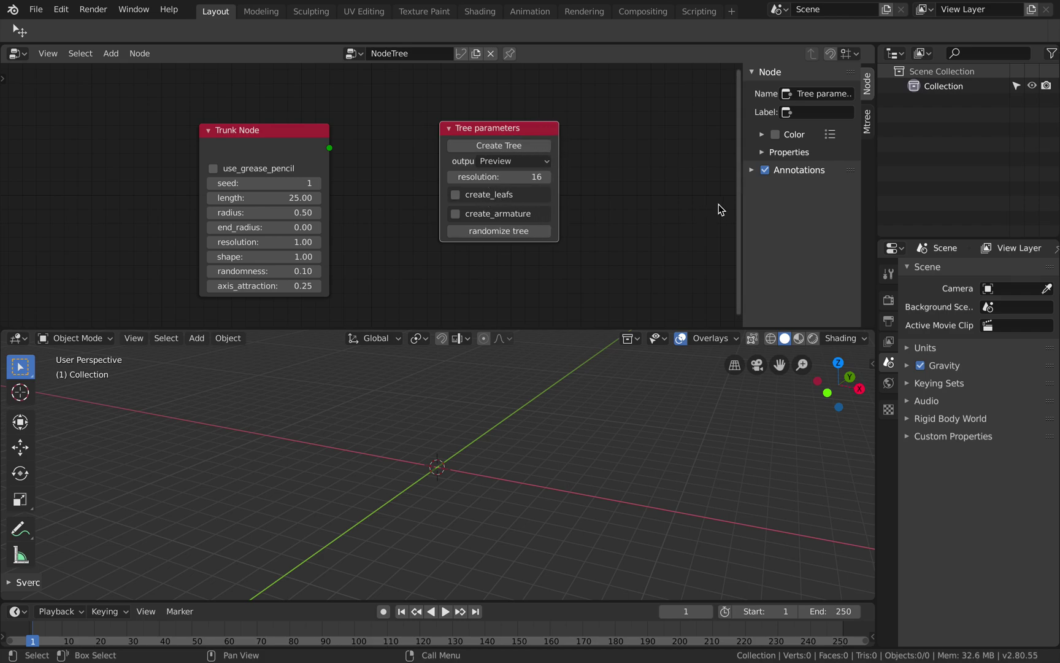
drag(744, 207, 792, 208)
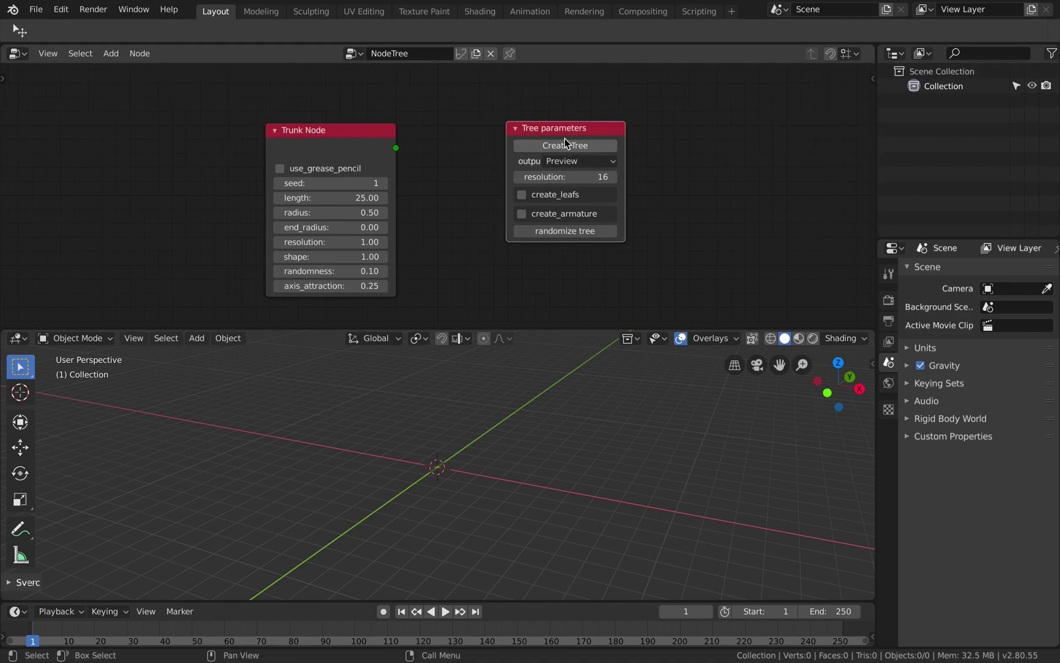
drag(506, 164, 497, 147)
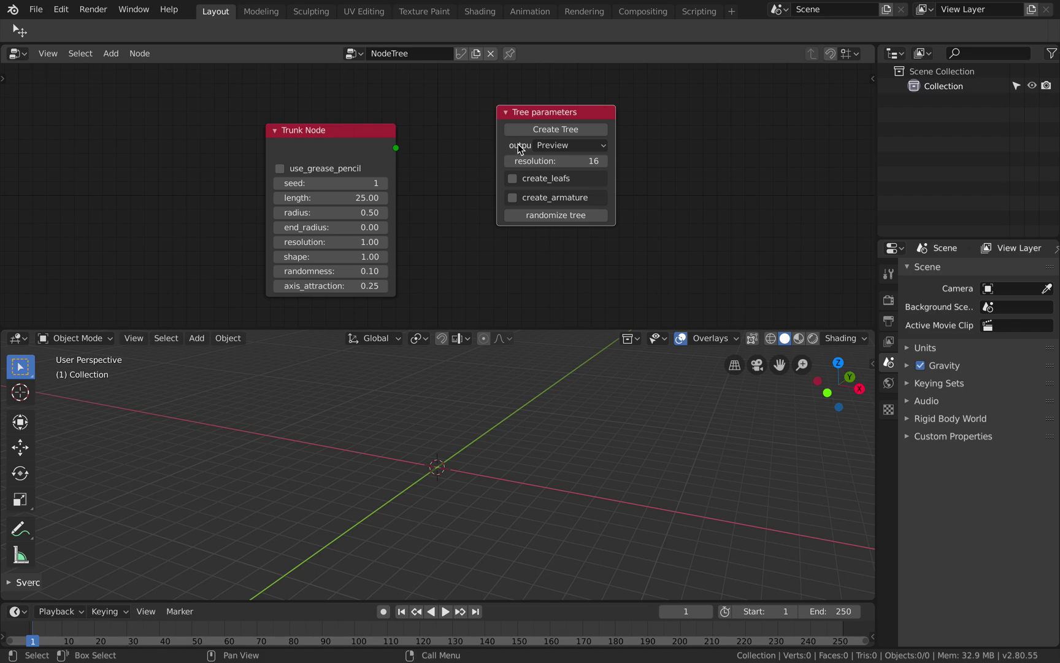
Generate the tree and expand the Tree object's mesh data in the Outliner
click(544, 130)
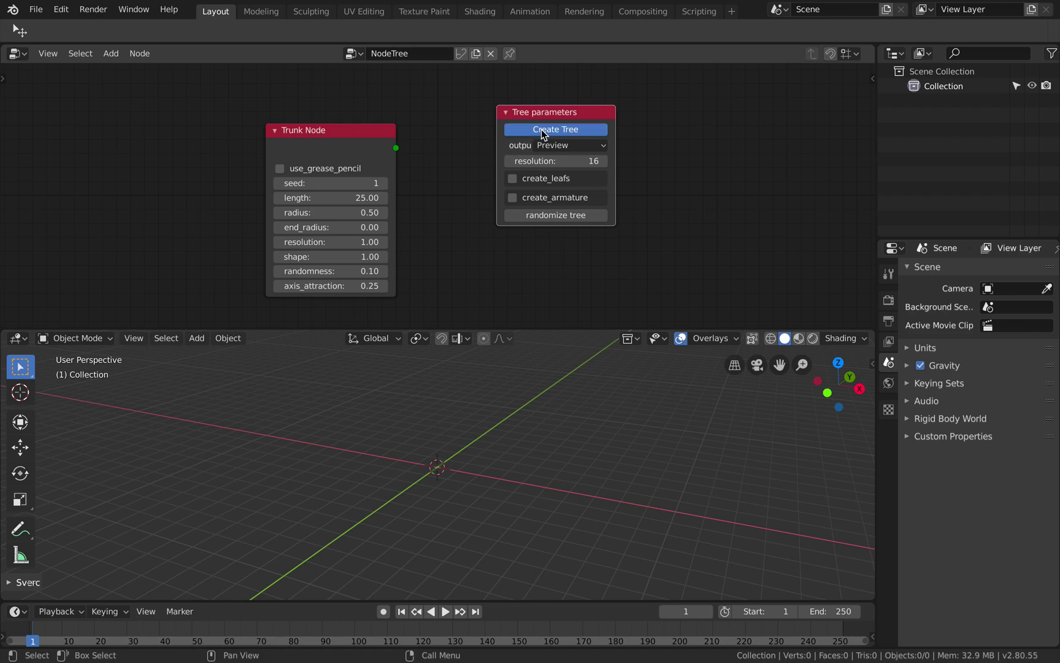
scroll(507, 390, down, 5)
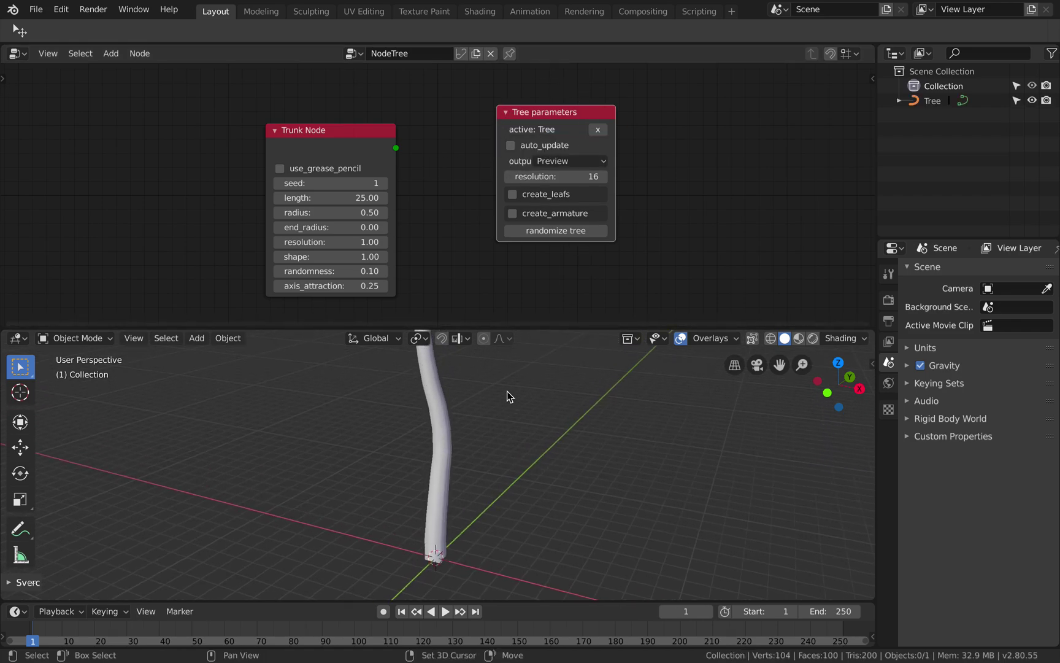
scroll(507, 391, left, 2)
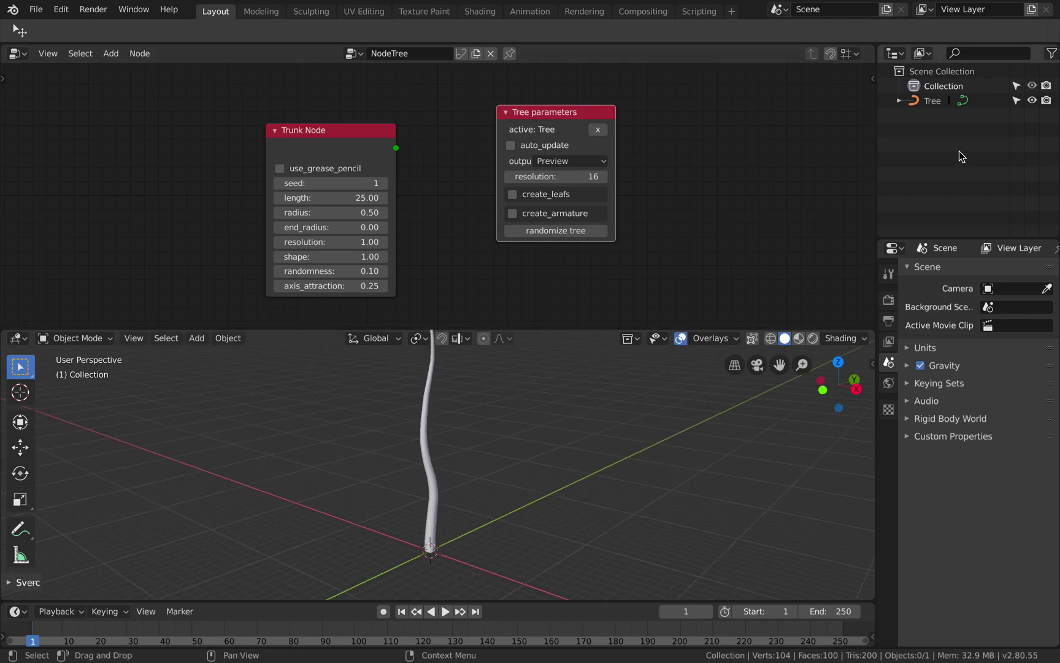
click(900, 101)
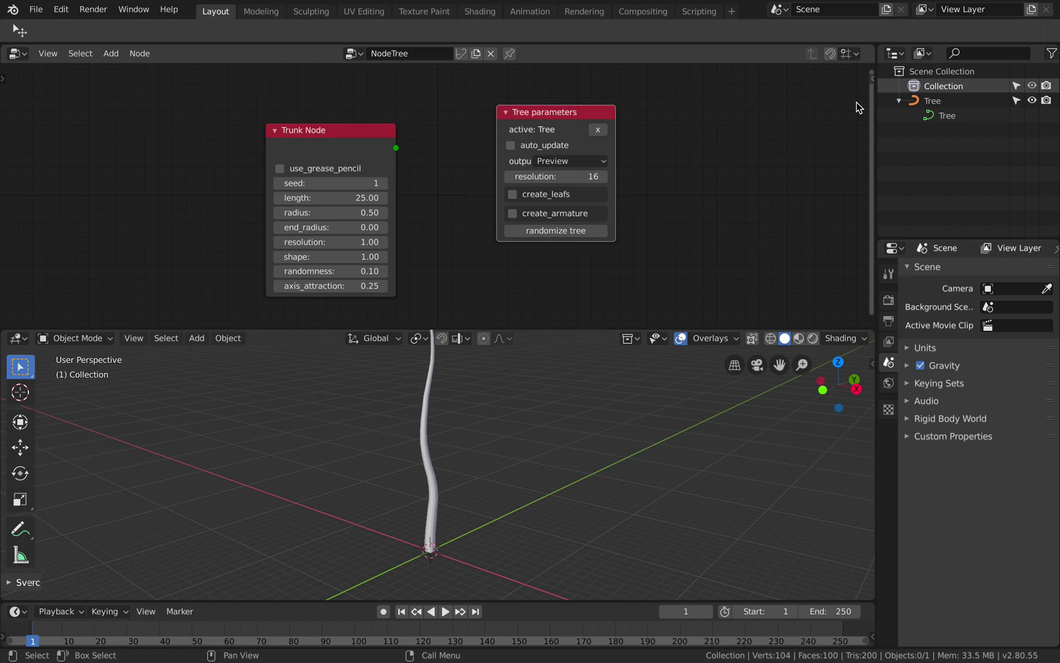
Widen the Tree parameters node further, review its Final/Preview output options, and save
drag(615, 157, 661, 160)
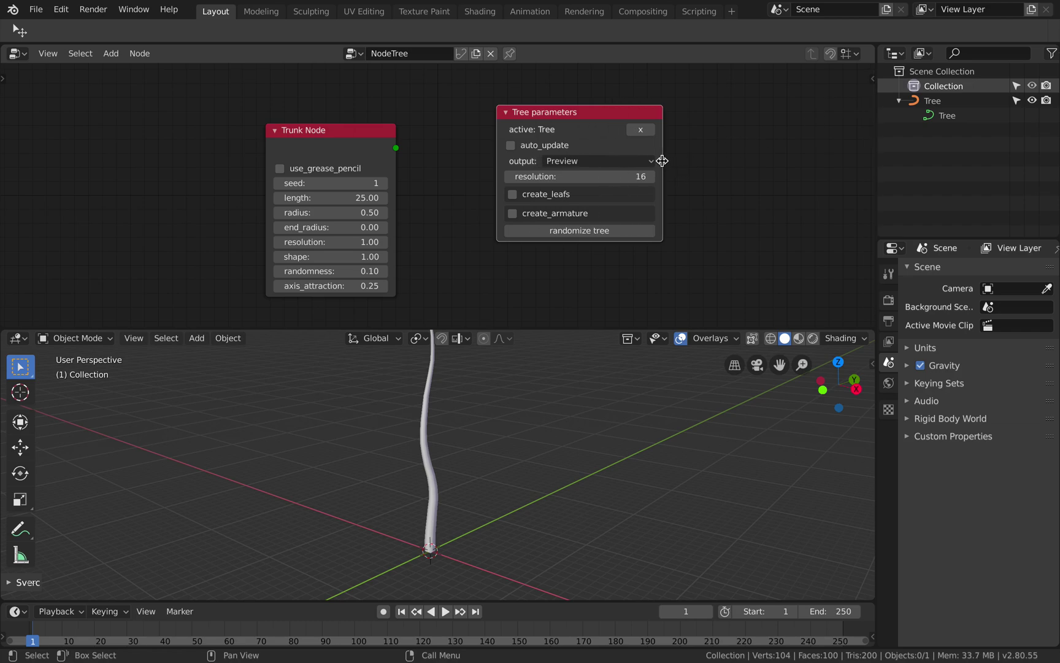
click(602, 162)
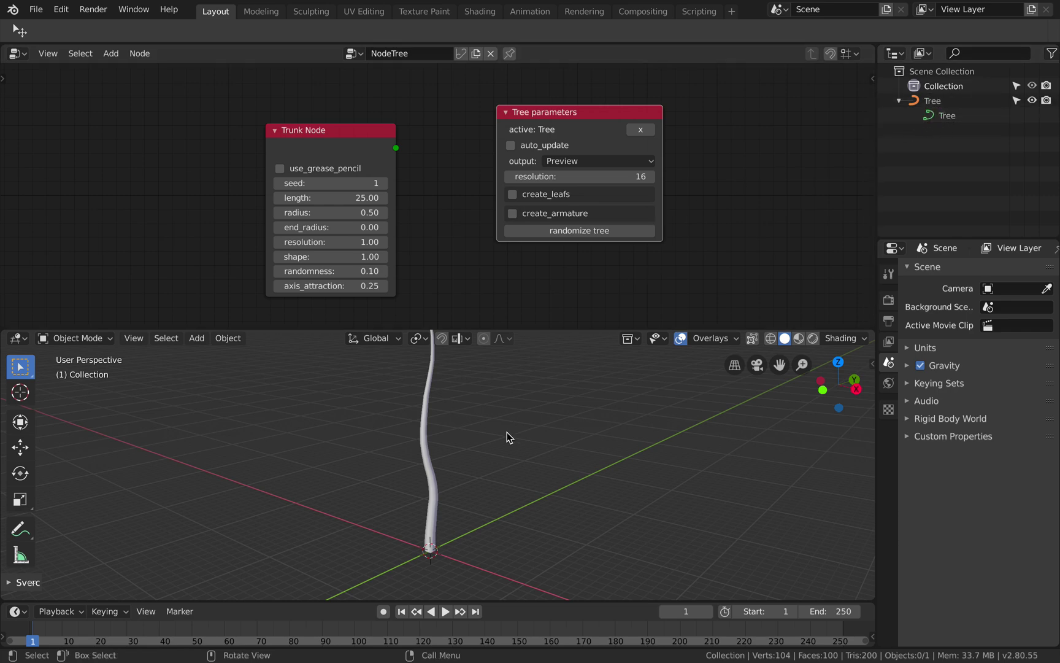
scroll(507, 432, up, 4)
scroll(507, 431, down, 1)
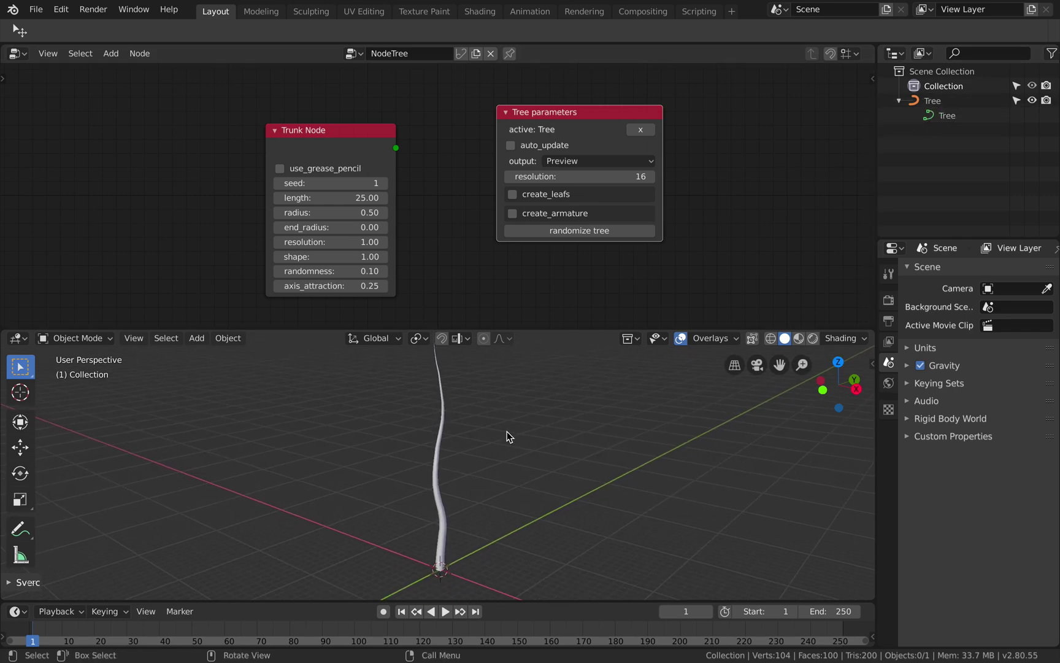
key(ctrl+s)
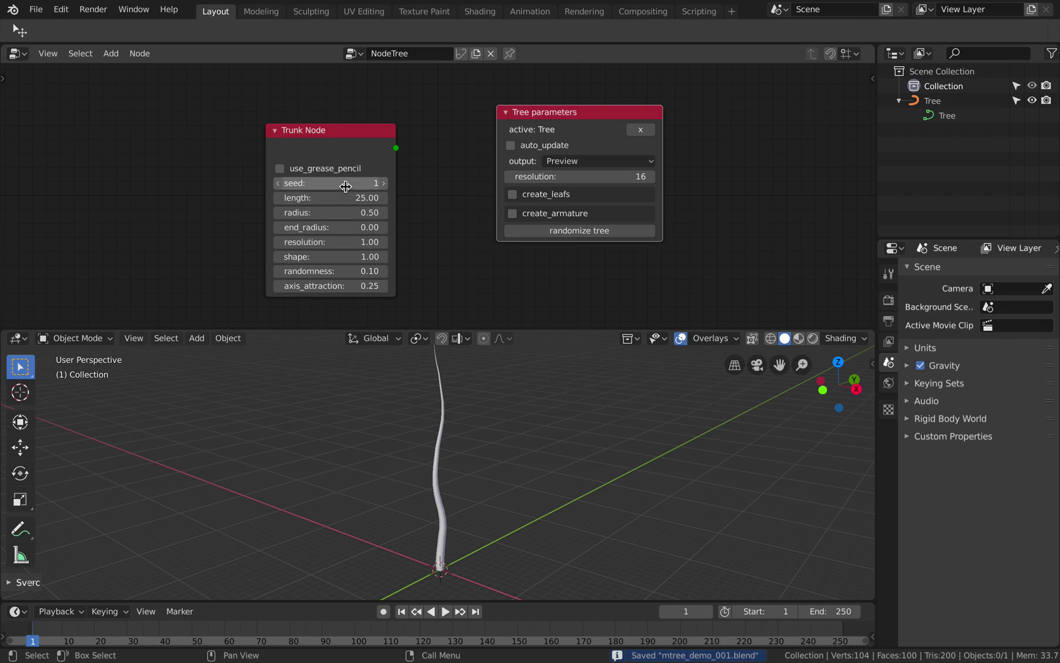
Reposition the Trunk Node and try new seeds such as 471, rebuilding the tree each time
click(362, 150)
mouse_move(358, 144)
mouse_down()
mouse_move(368, 144)
mouse_move(349, 125)
mouse_up()
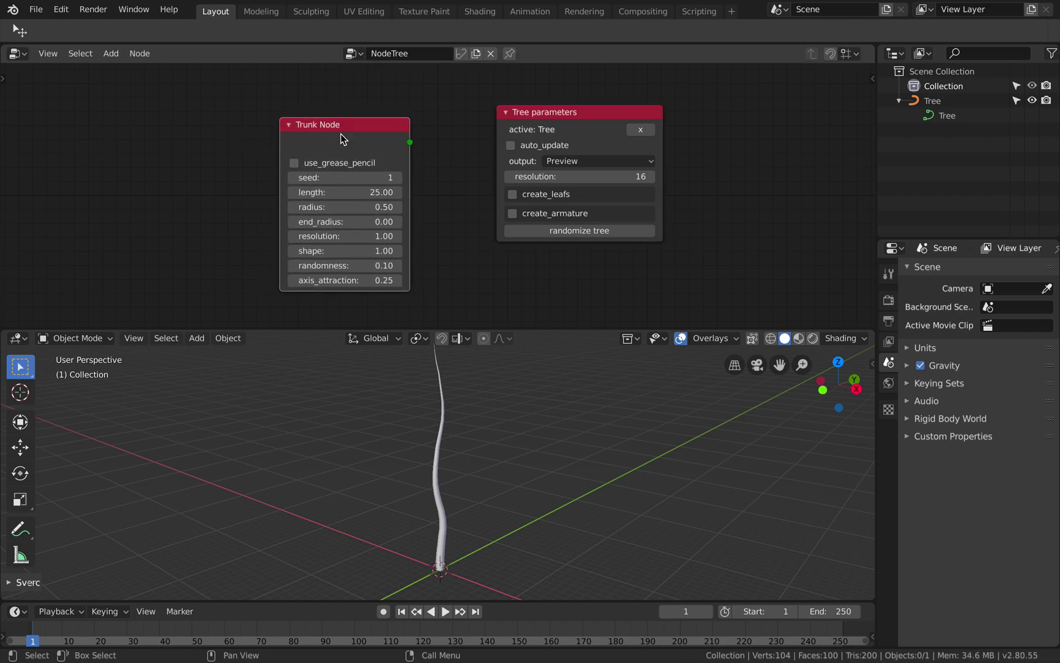
drag(350, 177, 390, 177)
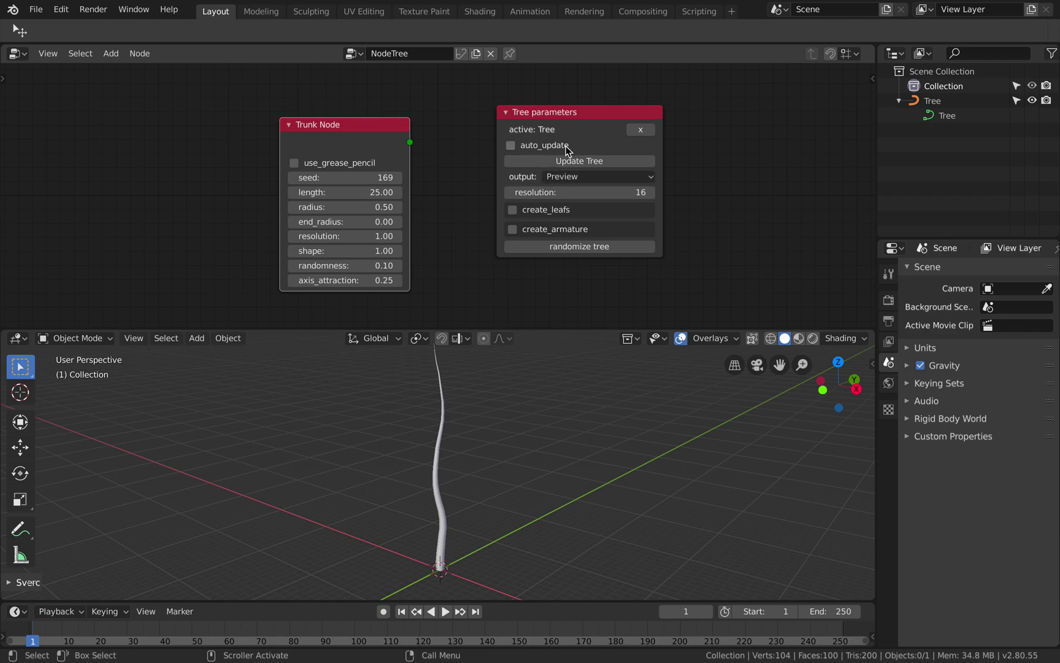
click(569, 162)
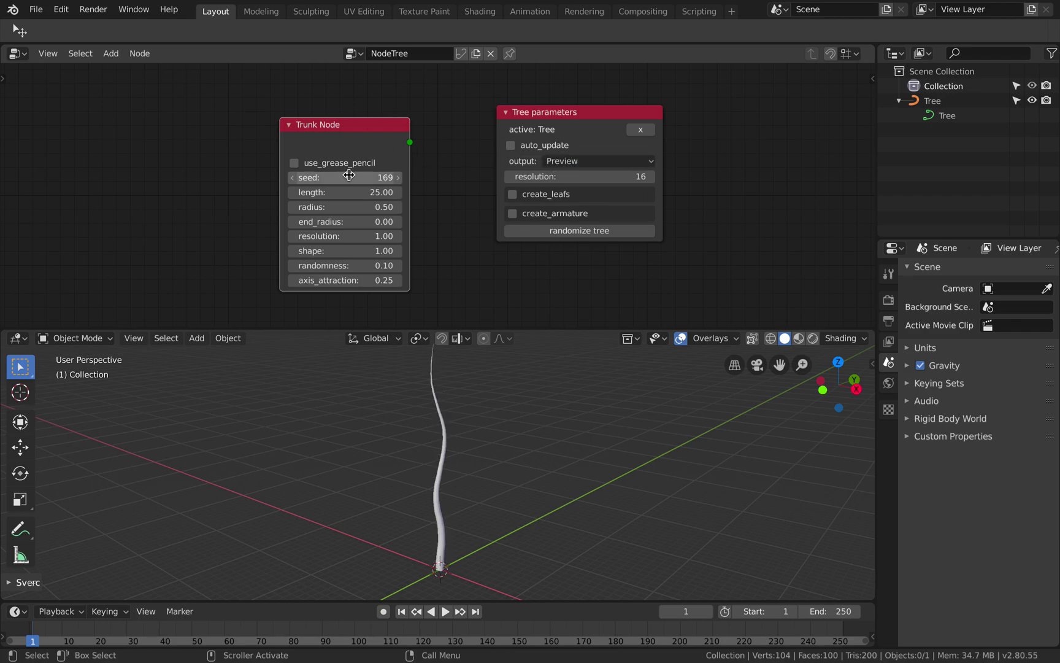
mouse_move(355, 177)
mouse_down()
mouse_move(380, 178)
mouse_move(368, 178)
mouse_up()
click(552, 162)
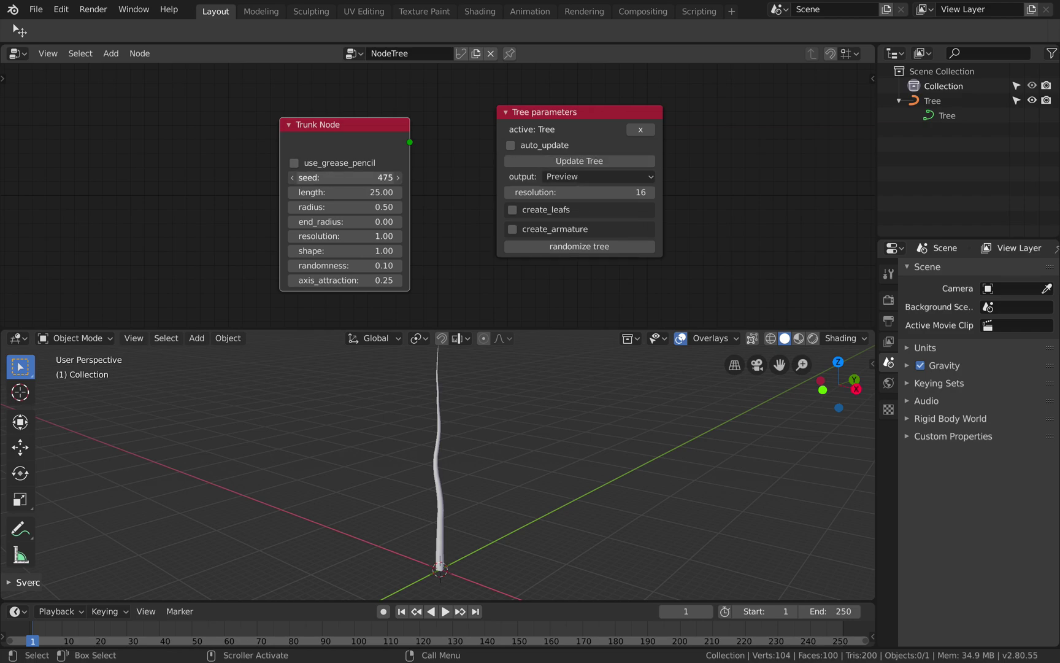
click(552, 162)
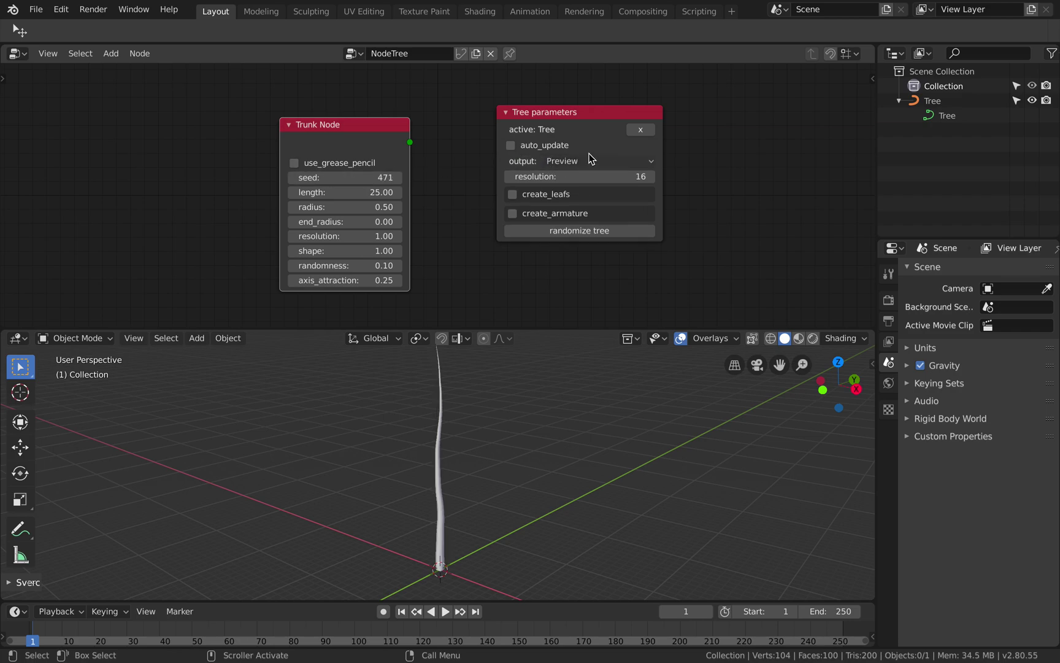
Randomize the trunk seed several times, ending at seed 72
click(605, 232)
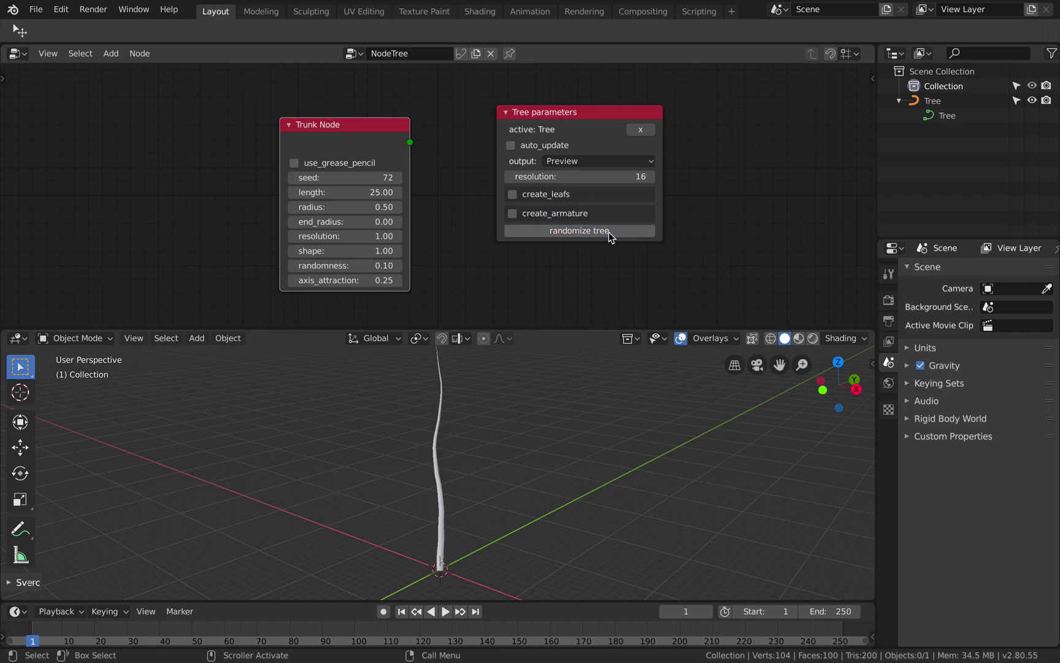
click(558, 233)
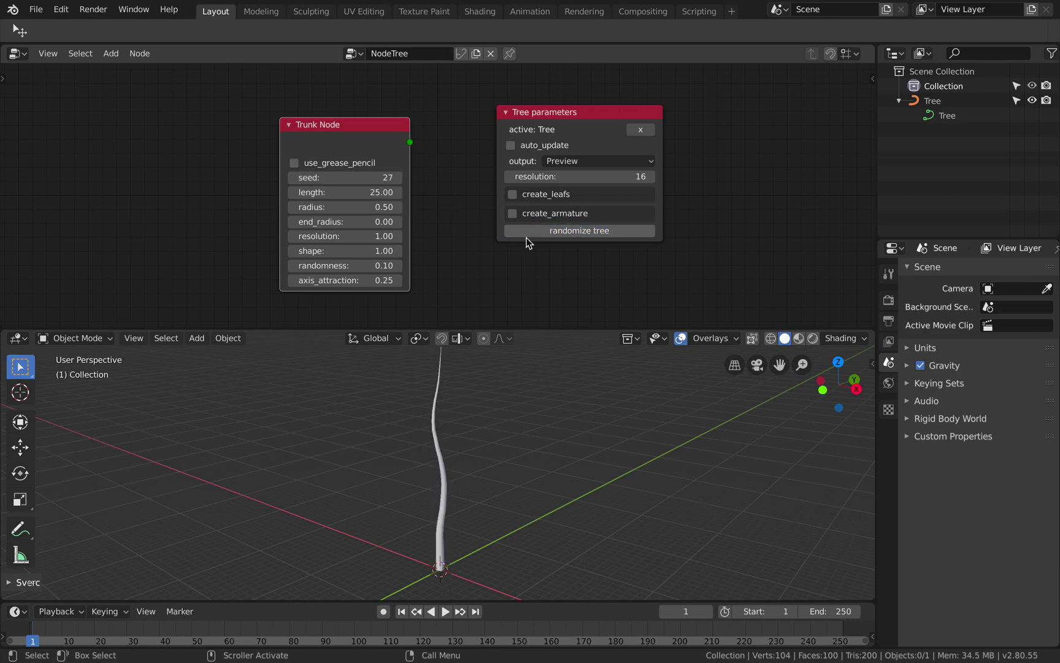
click(543, 233)
click(542, 233)
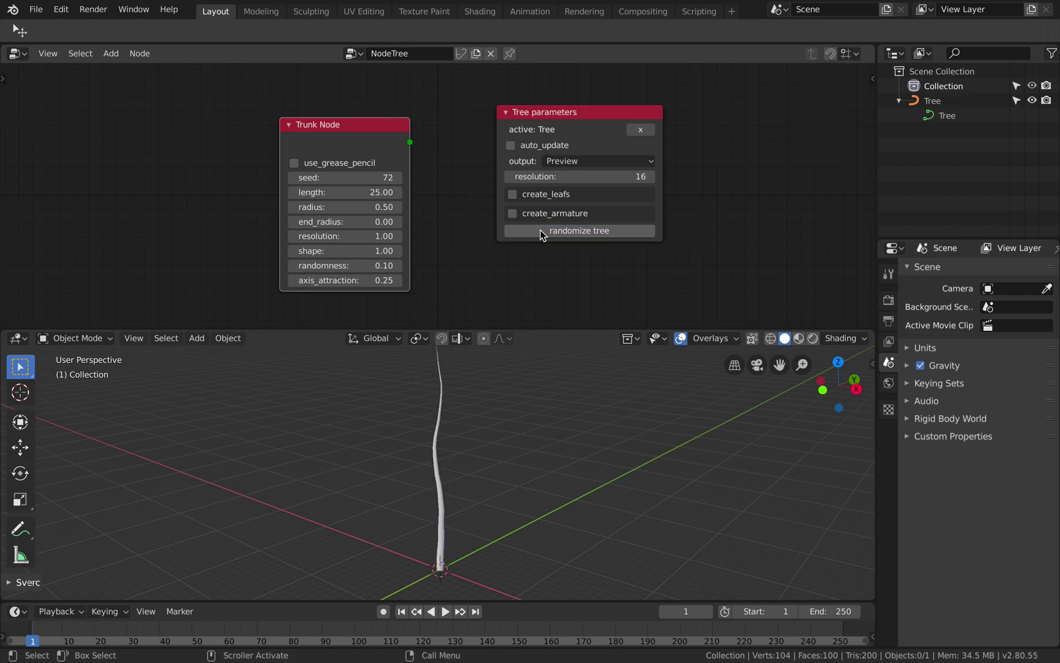
click(283, 127)
Lengthen the trunk to 25.78, randomize the seed, and save the file
drag(289, 192, 302, 192)
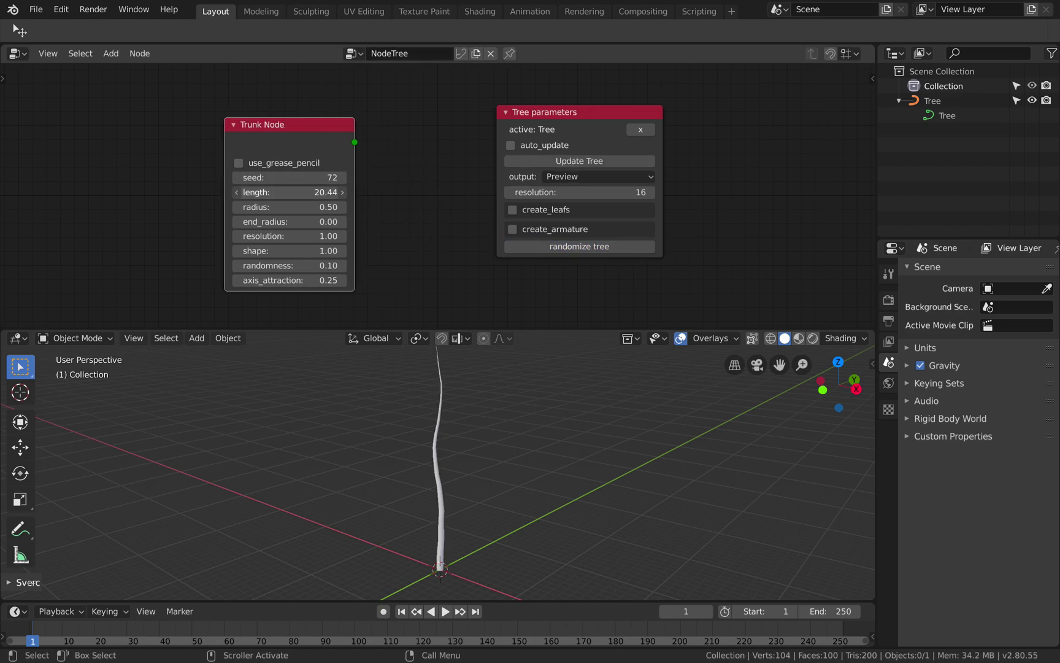
click(551, 246)
middle_drag(504, 412, 512, 421)
key(ctrl+s)
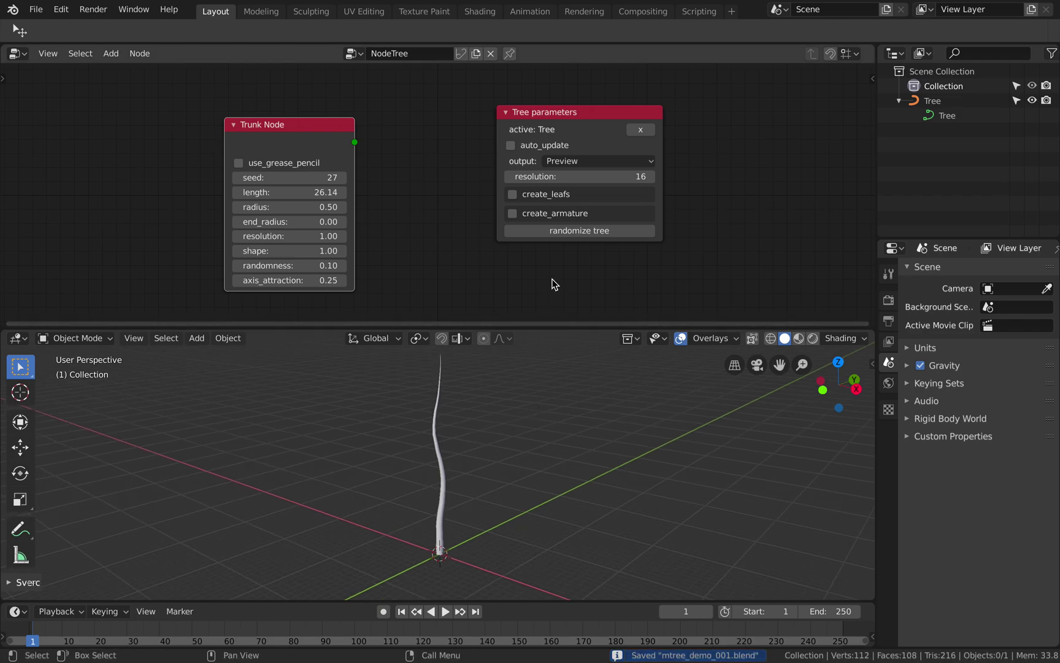
Enable auto update and set seed 145, radius 1.04 and randomness 0.13, then save
click(554, 149)
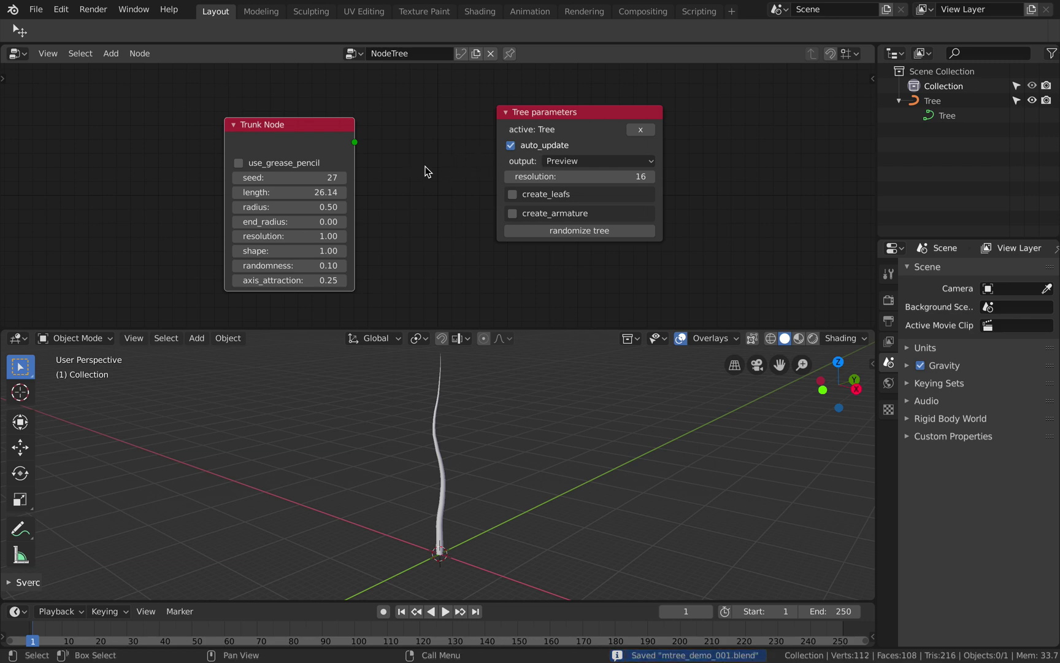
drag(288, 177, 343, 207)
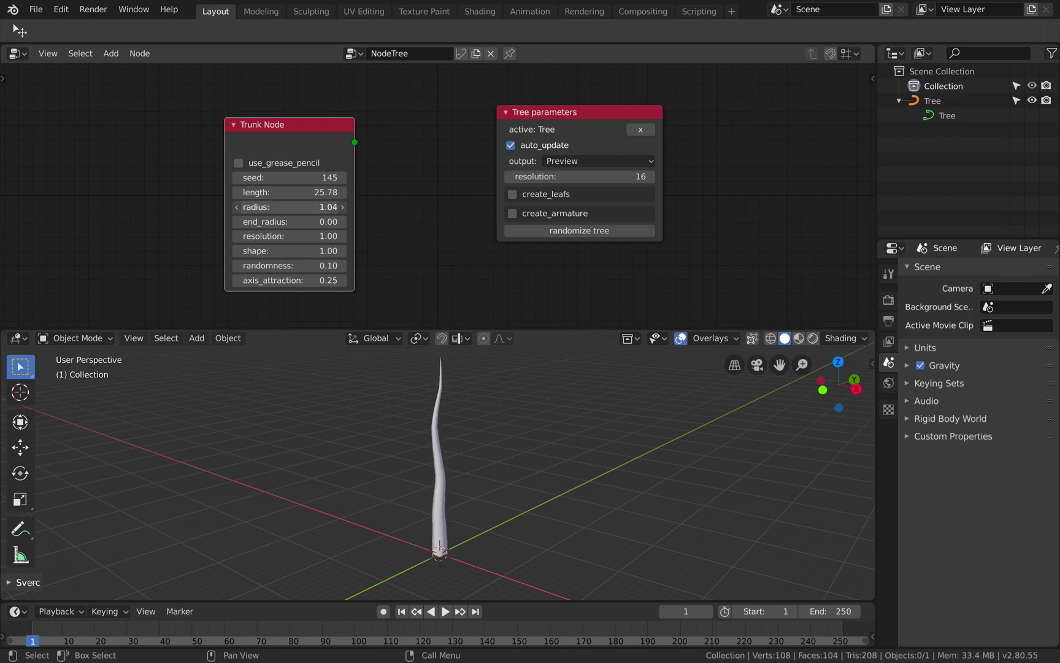
middle_drag(431, 420, 433, 425)
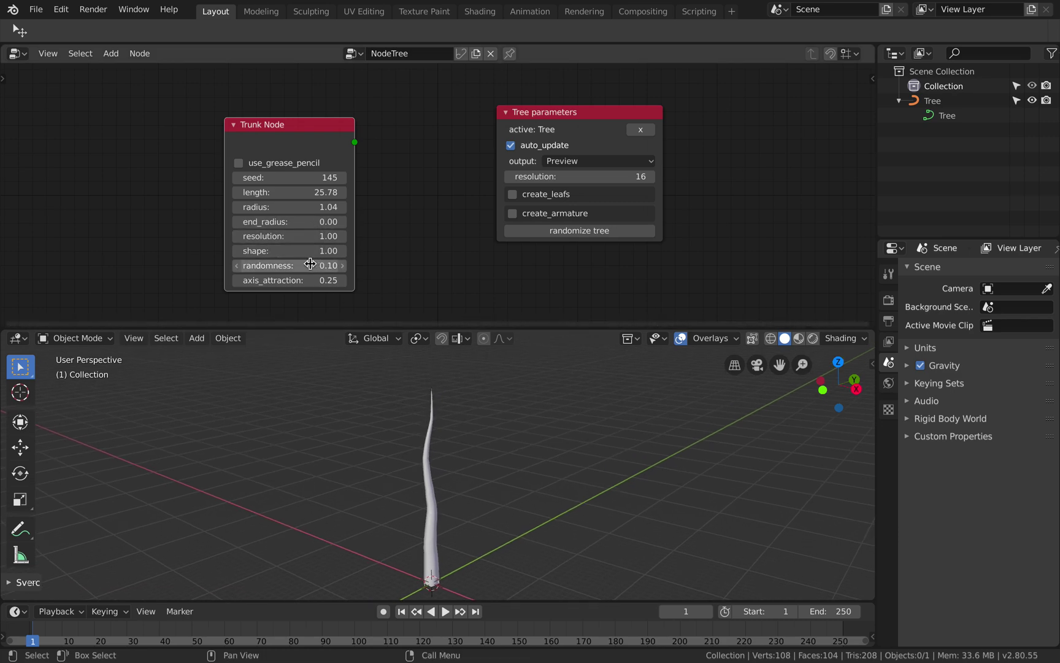
mouse_move(310, 264)
mouse_down()
mouse_move(351, 280)
mouse_move(294, 279)
mouse_up()
key(ctrl+s)
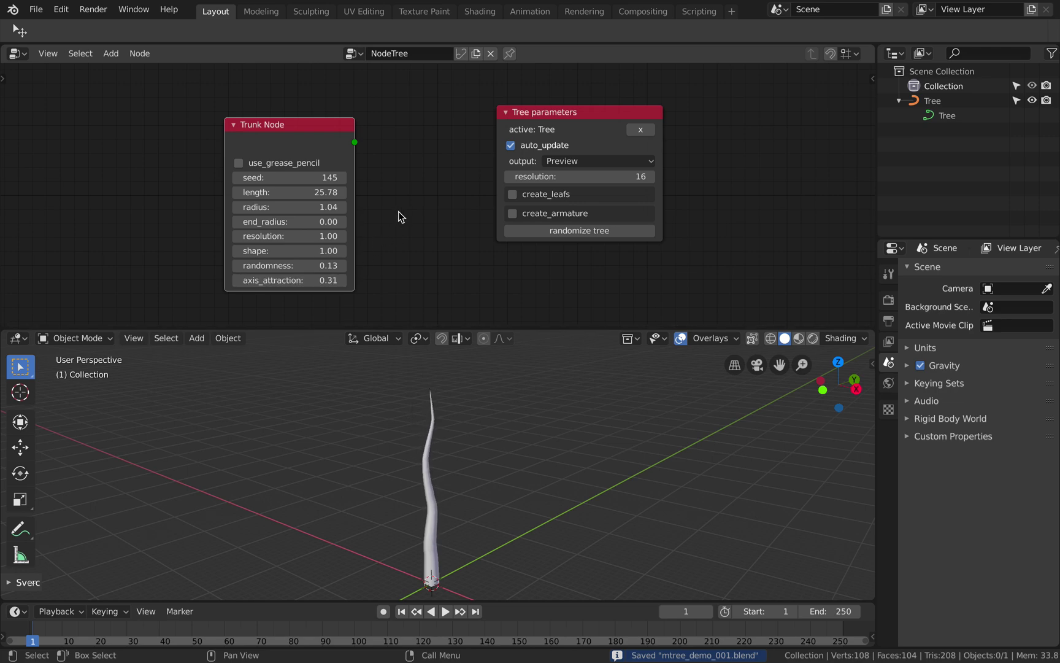
drag(498, 115, 582, 116)
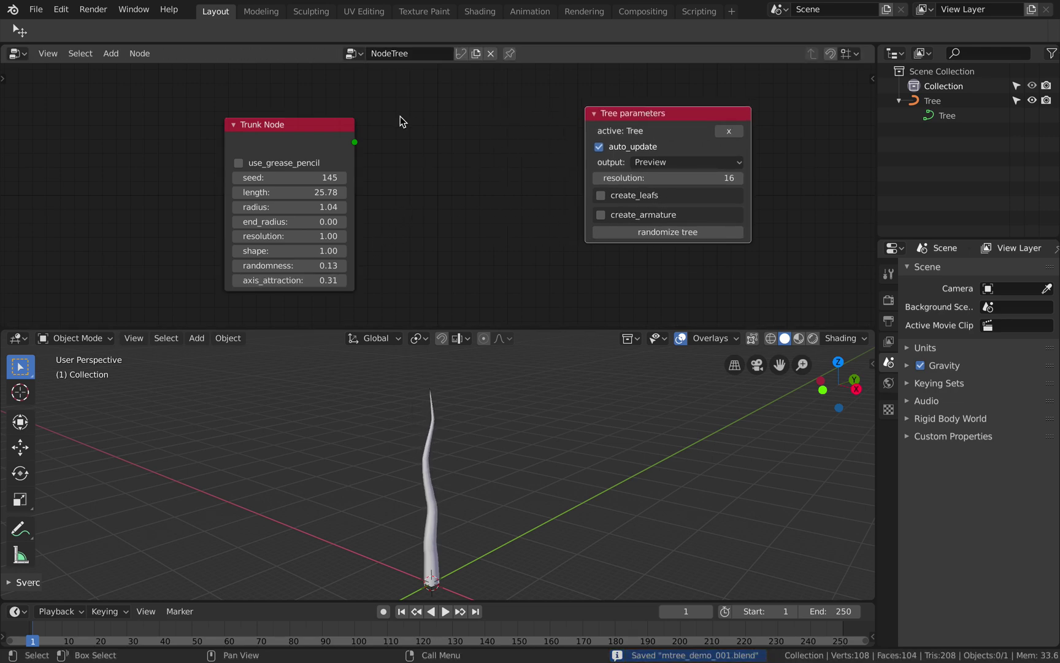
Add a Roots Node and connect the Trunk Node's output to it
drag(296, 133, 229, 134)
key(shift+a)
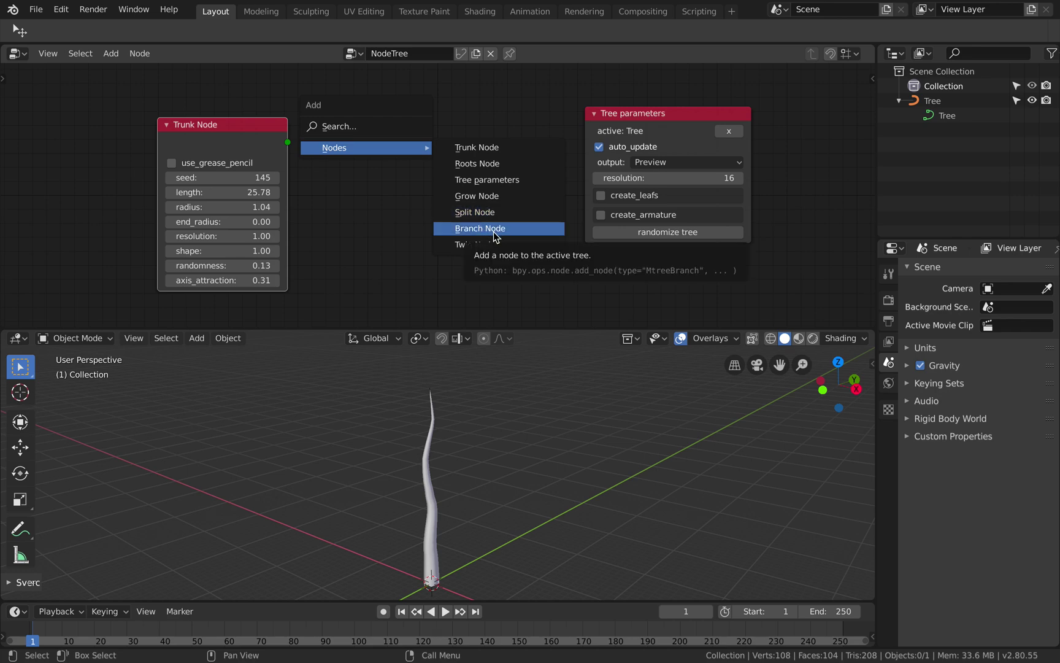
click(496, 164)
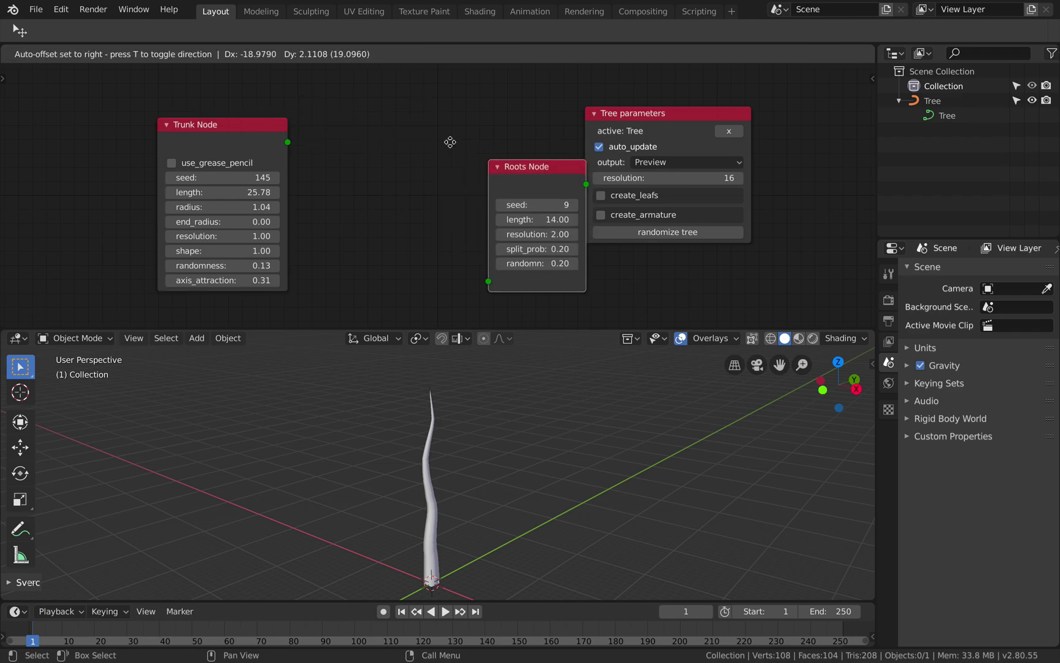
click(362, 97)
drag(287, 143, 361, 216)
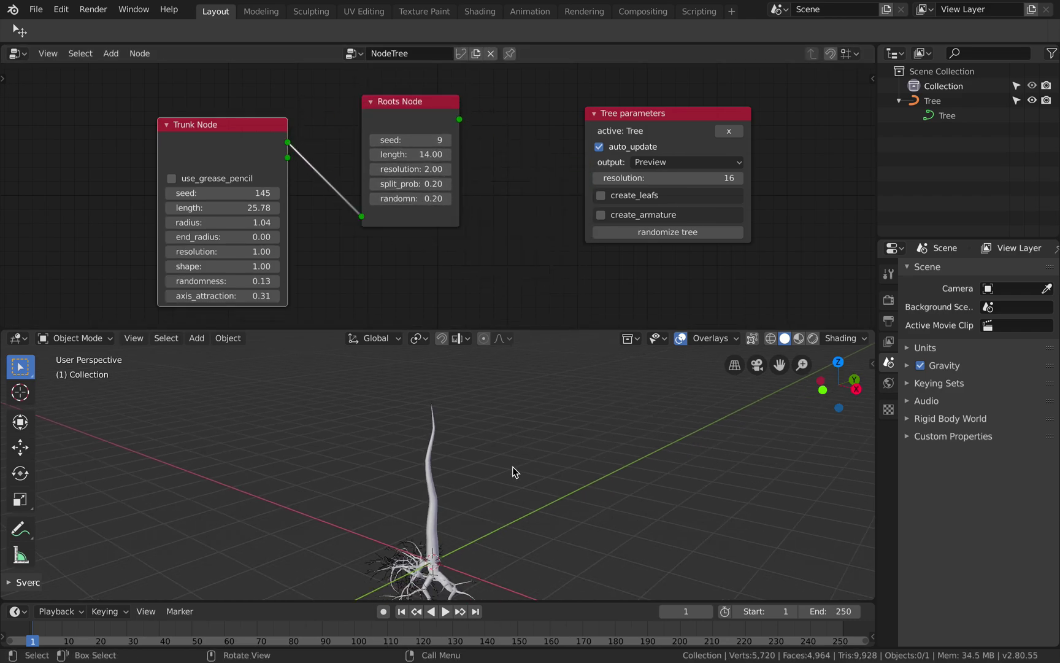
Save the file and raise the Roots Node seed by four
middle_drag(513, 466, 482, 487)
key(ctrl+s)
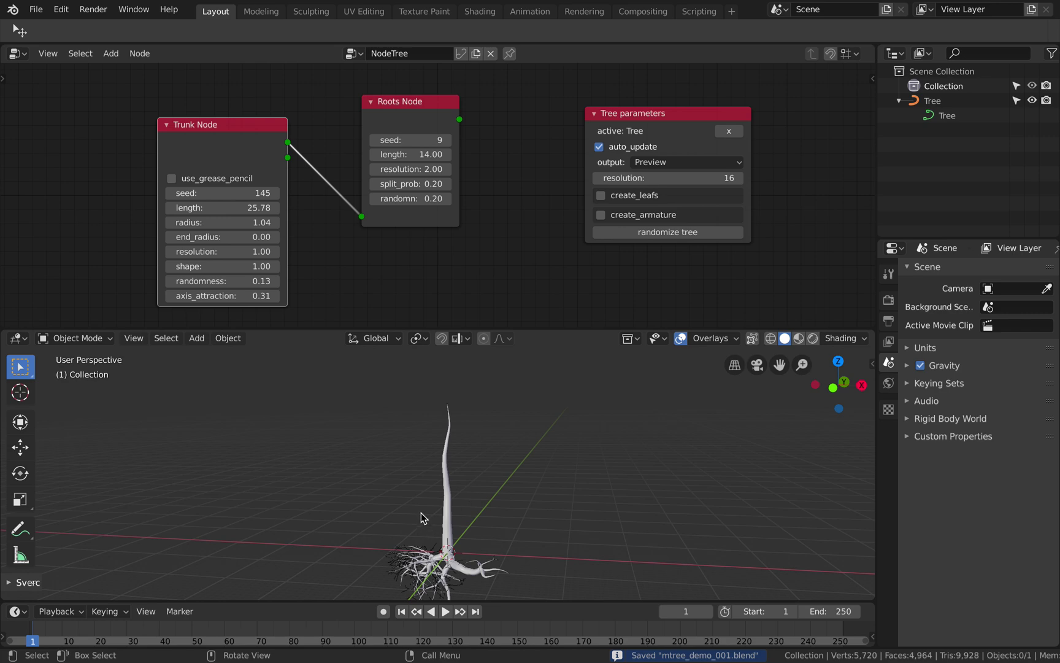
middle_drag(421, 514, 470, 523)
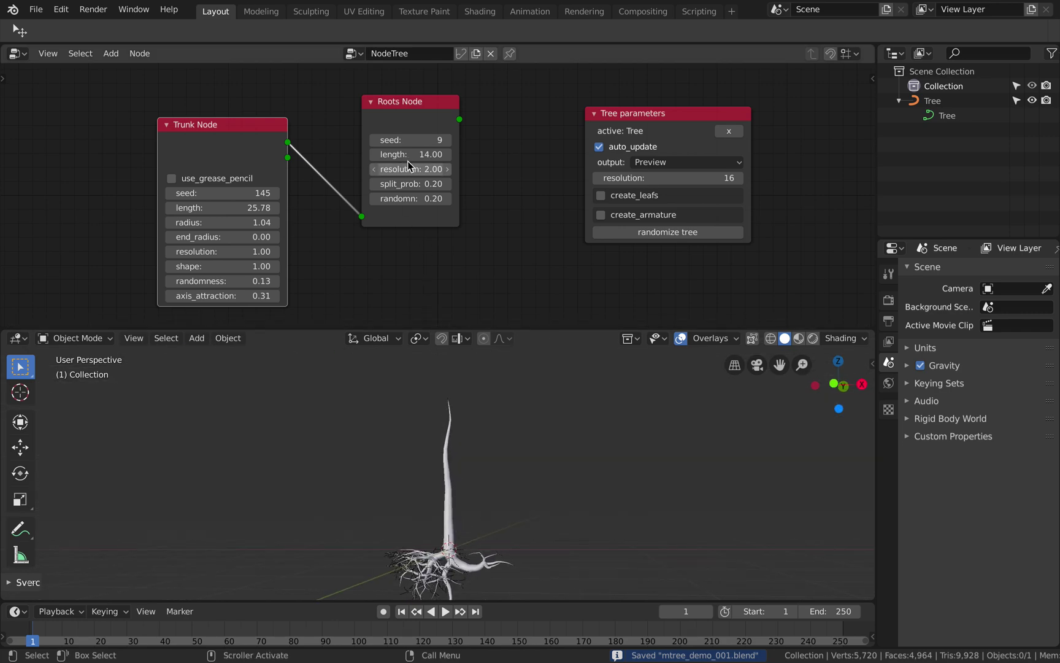
click(448, 140)
click(447, 139)
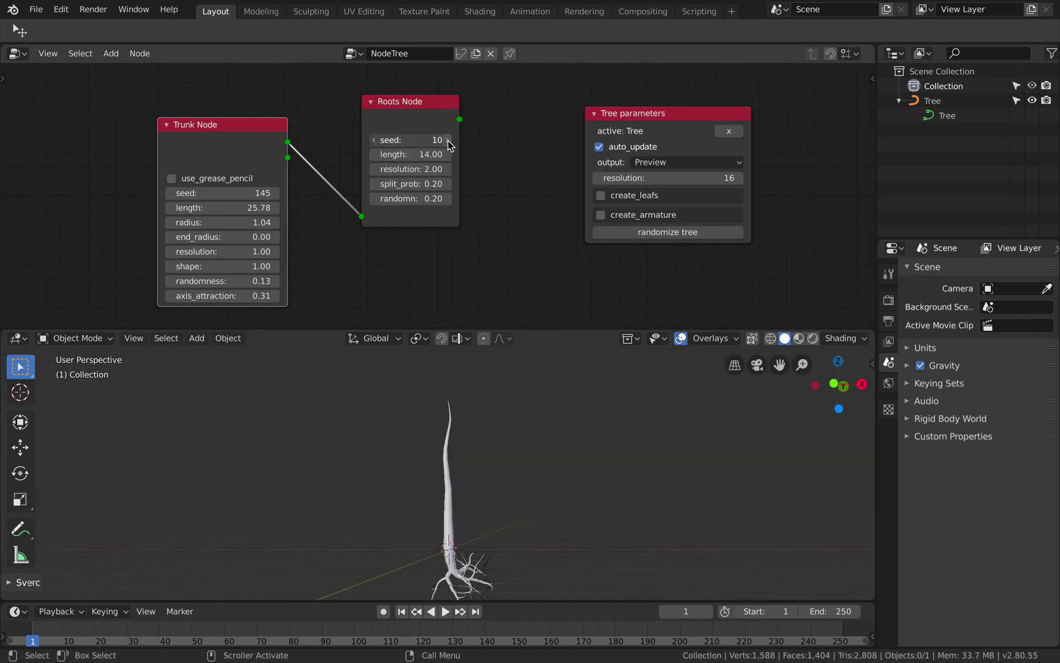
click(447, 140)
click(447, 140)
click(447, 139)
click(447, 140)
click(447, 140)
click(448, 140)
Randomize the trunk and roots seeds repeatedly until the roots look sparser
click(628, 228)
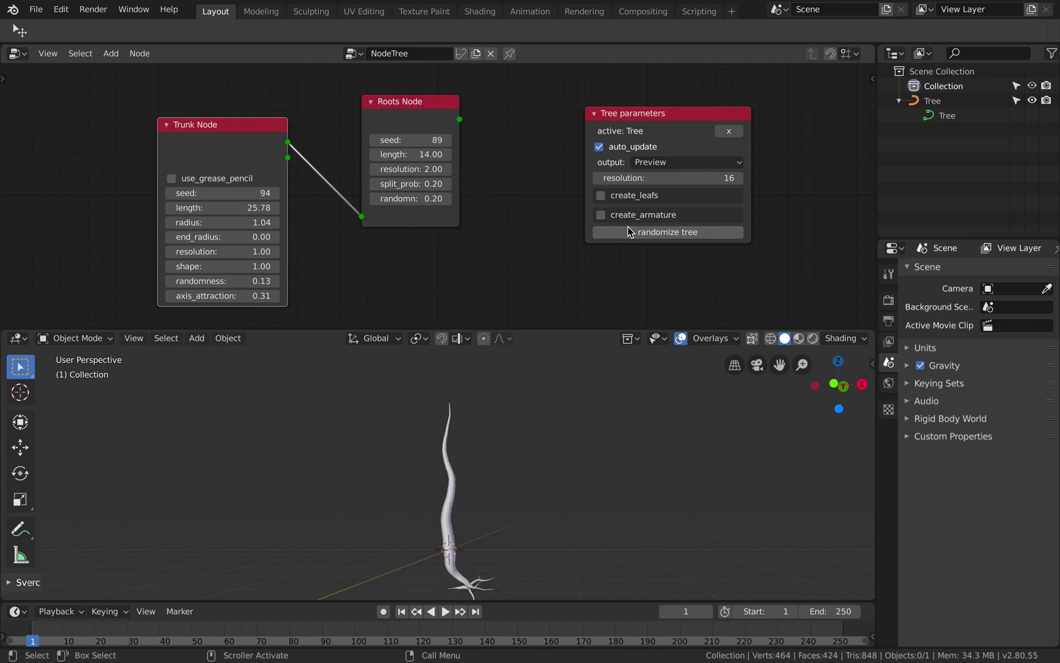
click(628, 228)
click(628, 229)
click(628, 228)
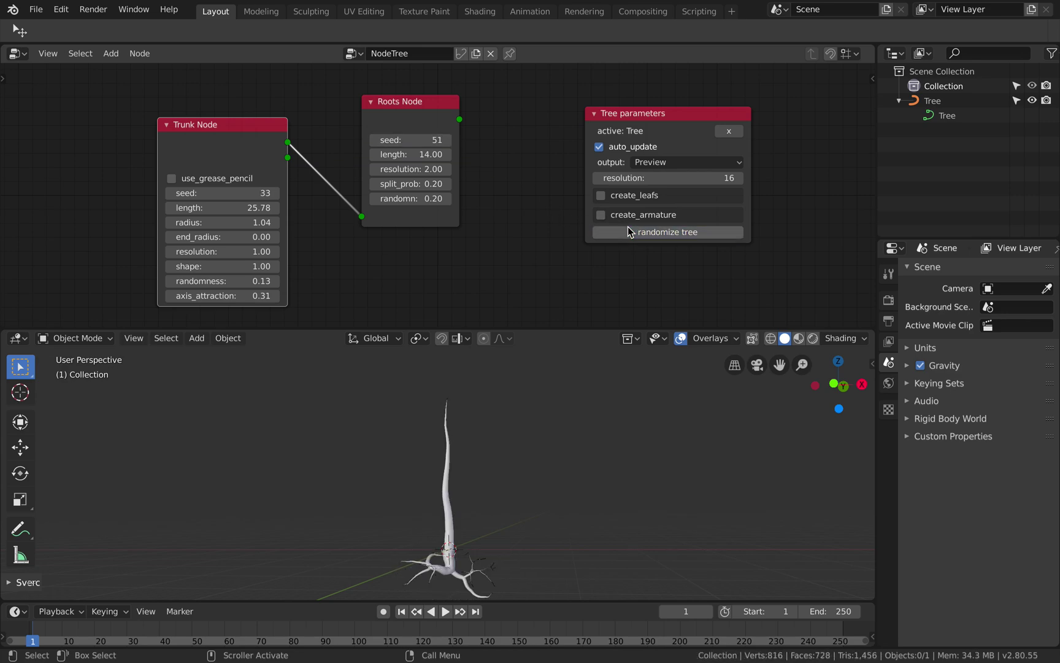
click(628, 228)
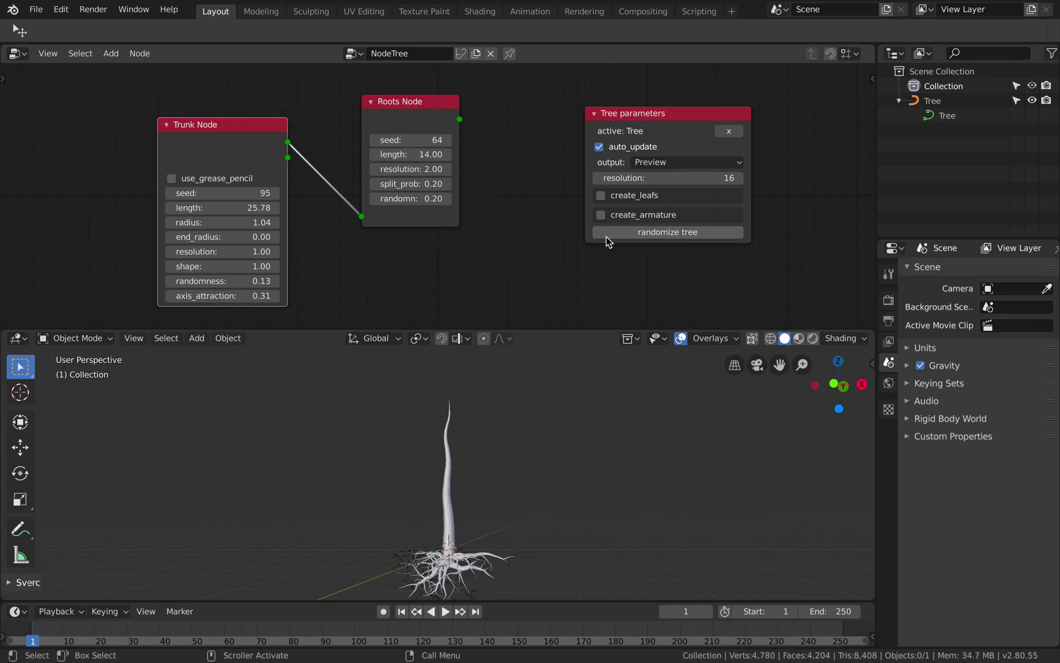
click(606, 233)
Move the Trunk and Roots nodes closer together and lengthen the roots to 17.30
drag(208, 124, 194, 120)
drag(403, 107, 370, 107)
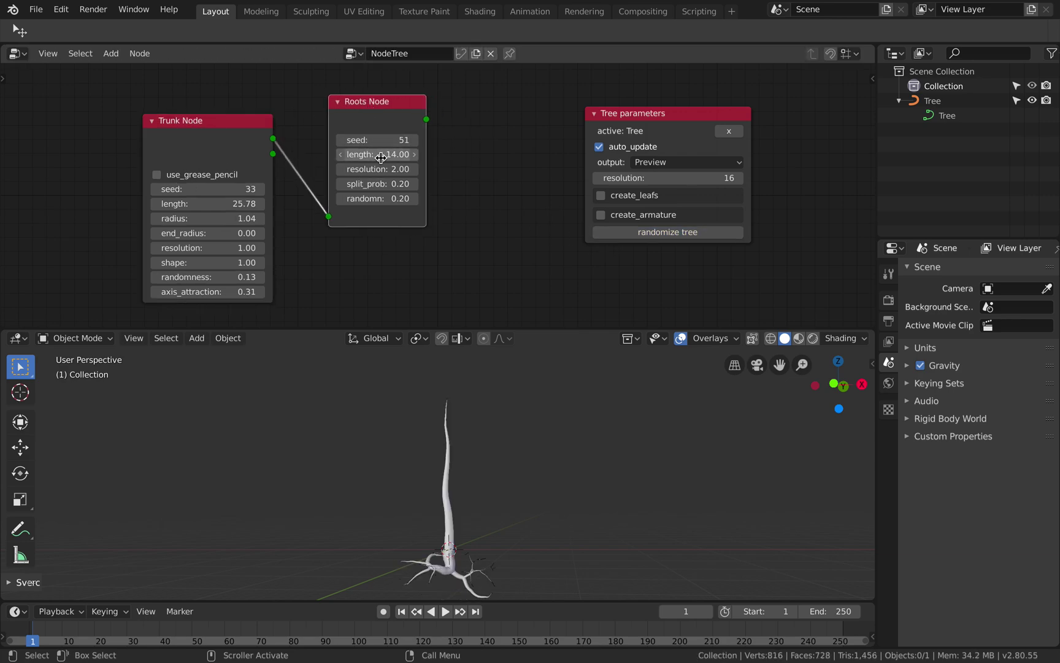
drag(378, 154, 392, 163)
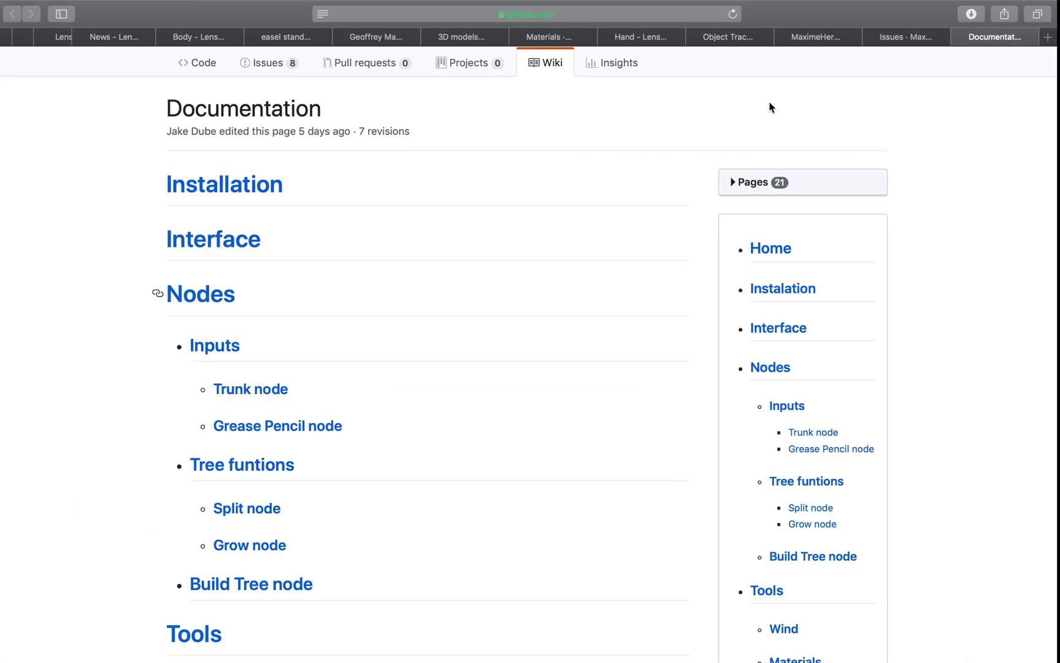
click(829, 41)
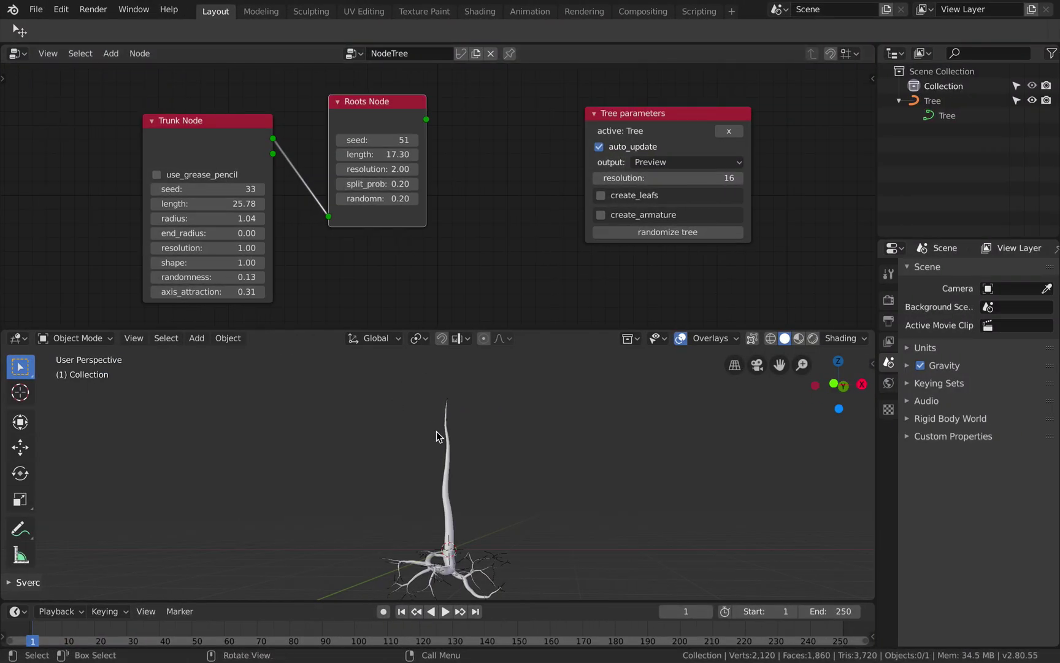
Set Roots length 21.62, resolution 1.81, split_prob 0.20 and randomness 0.08
drag(377, 154, 409, 154)
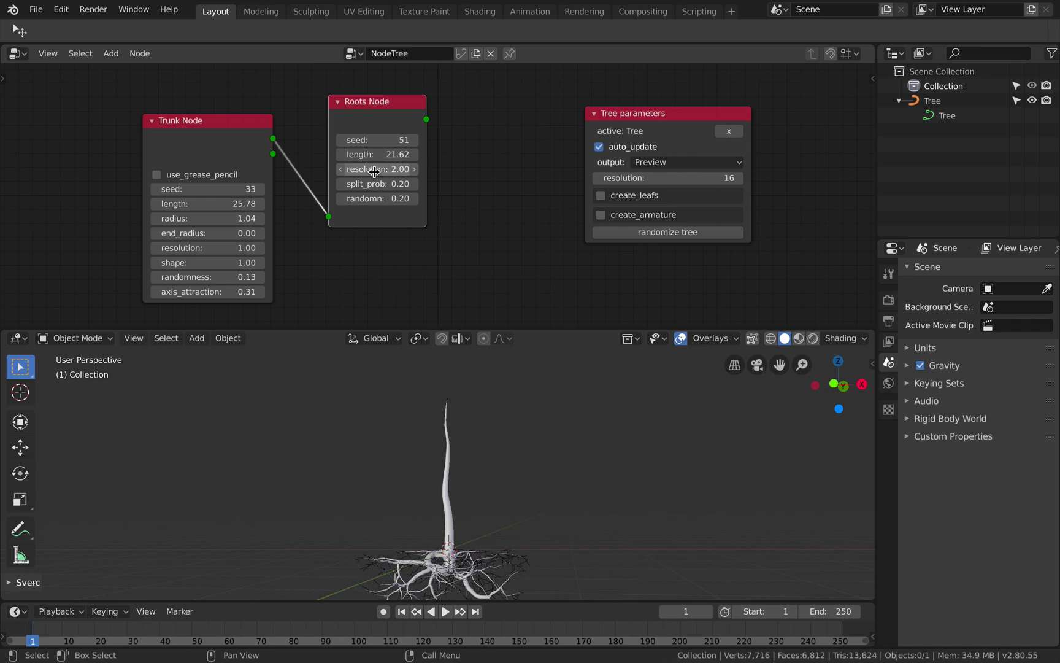
key(Return)
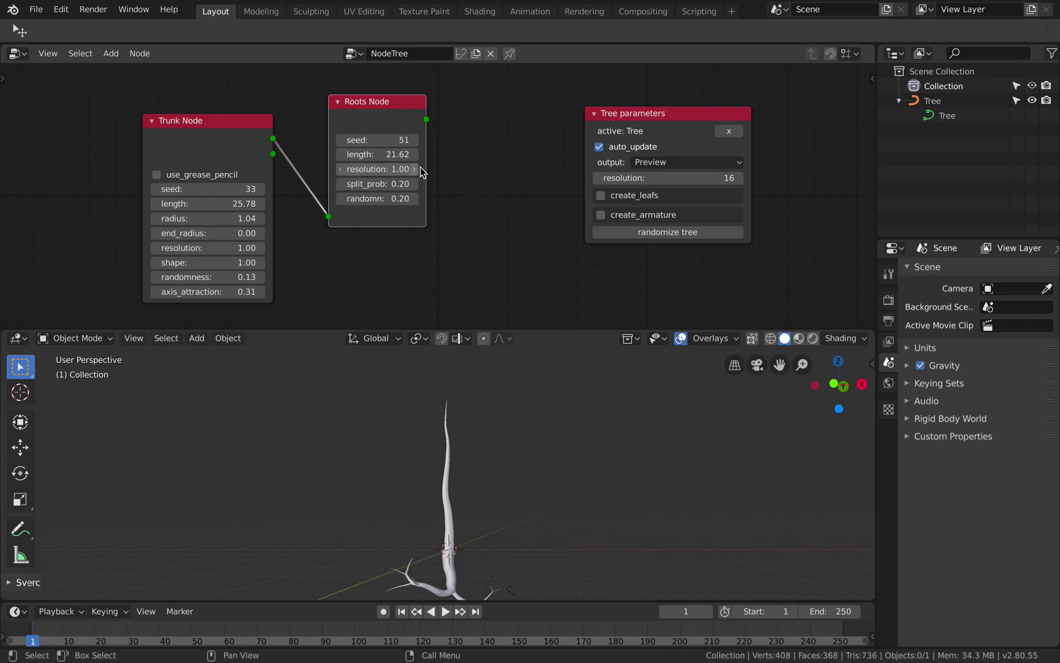
drag(420, 166, 457, 167)
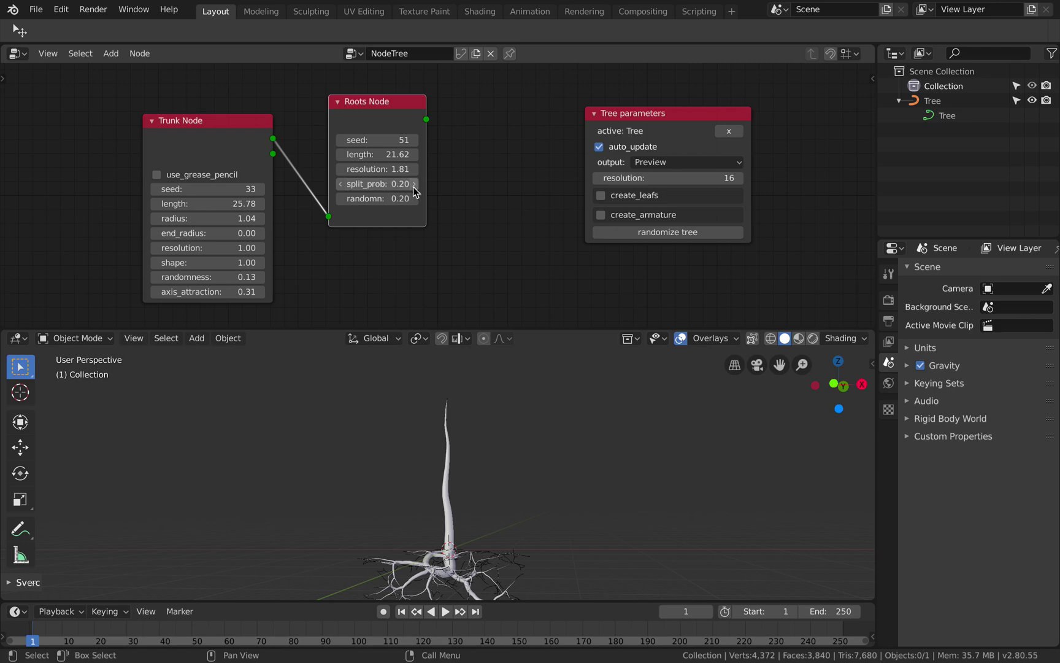
click(415, 186)
click(340, 183)
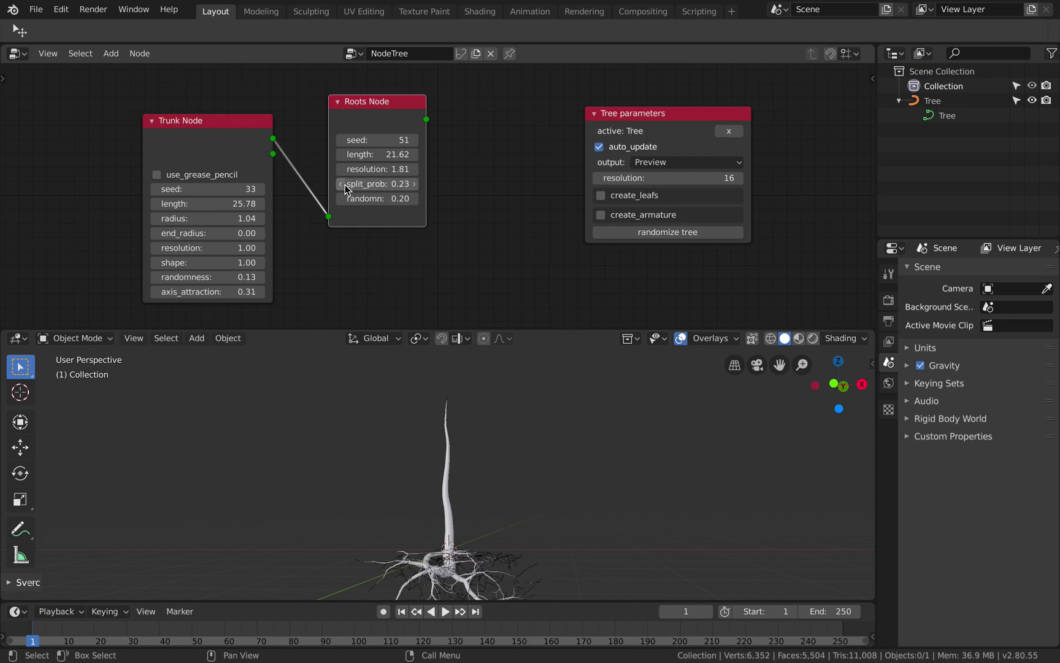
click(340, 184)
mouse_move(374, 198)
mouse_down()
mouse_move(392, 198)
mouse_move(367, 198)
mouse_up()
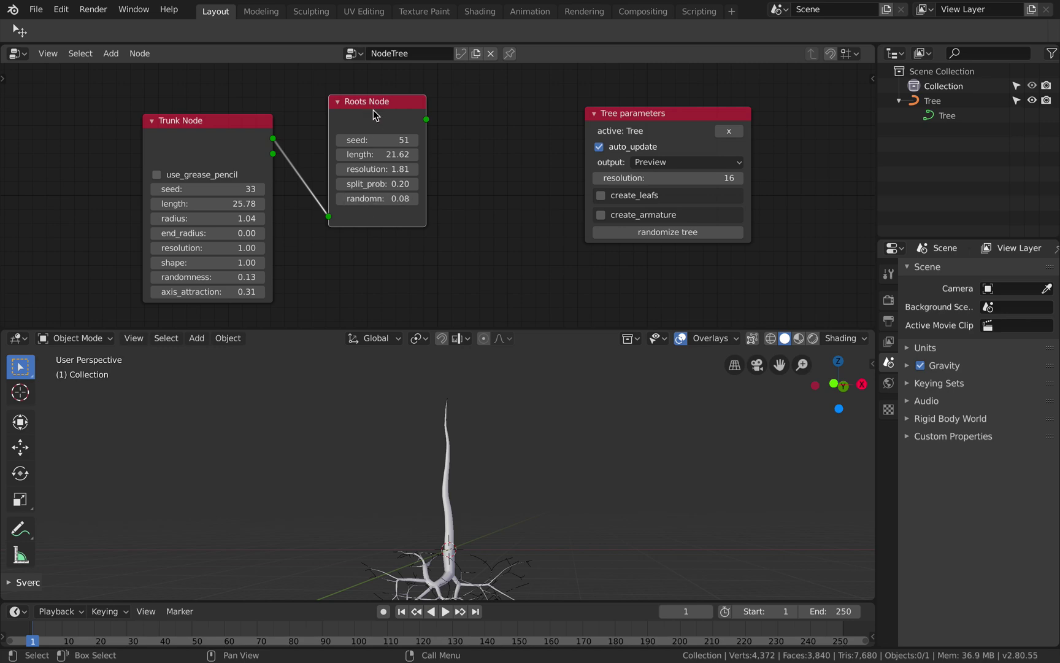
Delete the Roots Node from the tree
key(x)
key(shift+a)
mouse_move(379, 121)
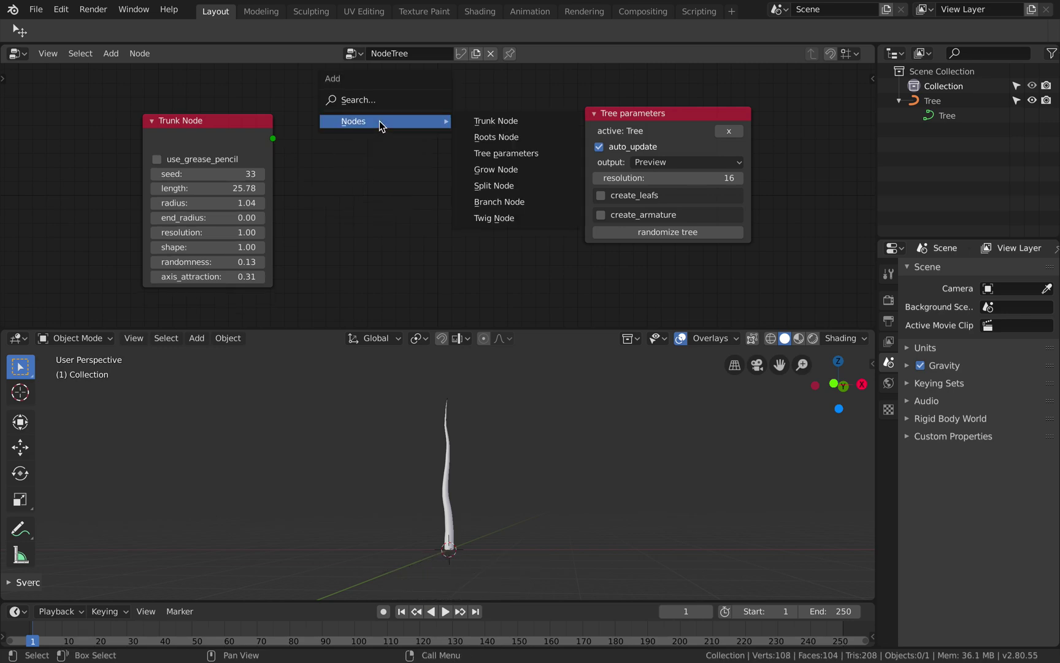
Add a Split Node fed by the Trunk output, widen it and set seed 14
click(509, 185)
click(324, 149)
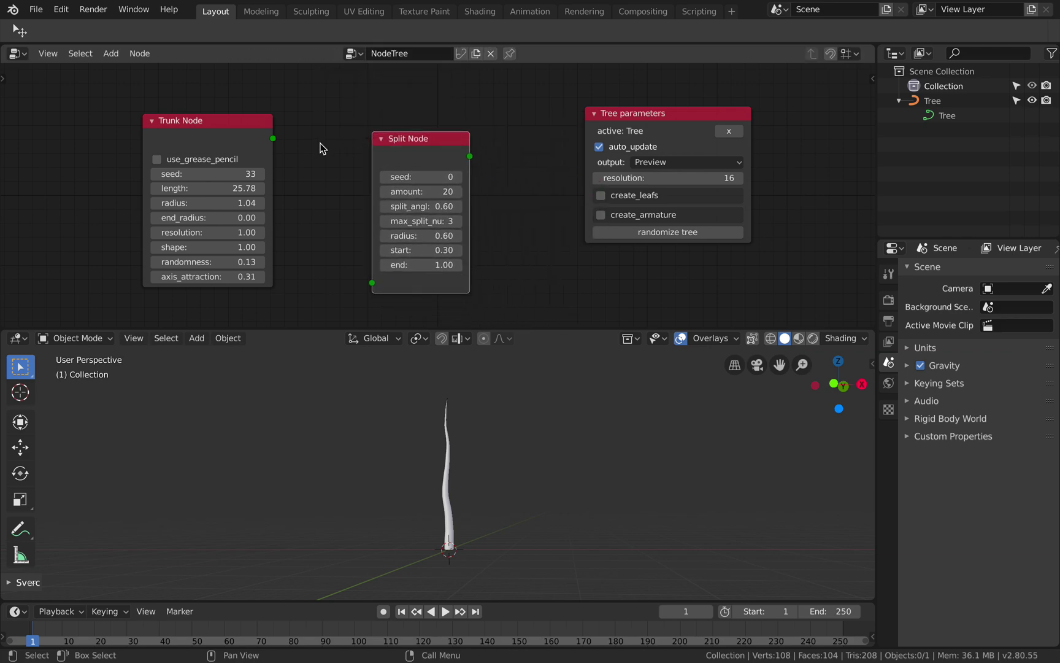
drag(274, 139, 275, 142)
drag(373, 287, 373, 284)
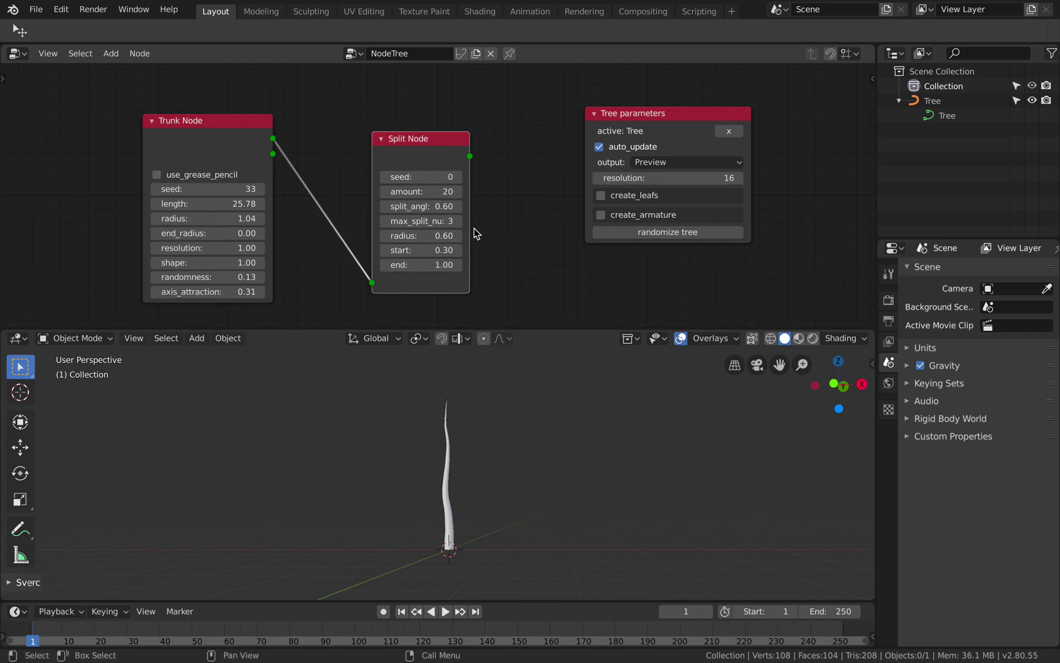
drag(469, 197, 490, 197)
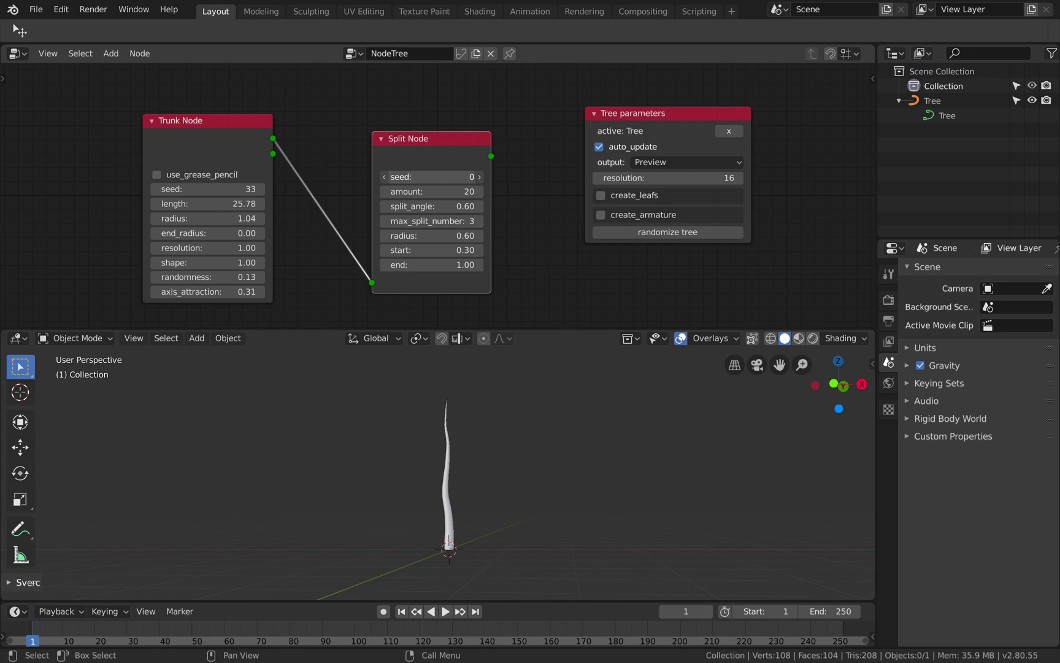
drag(432, 176, 411, 177)
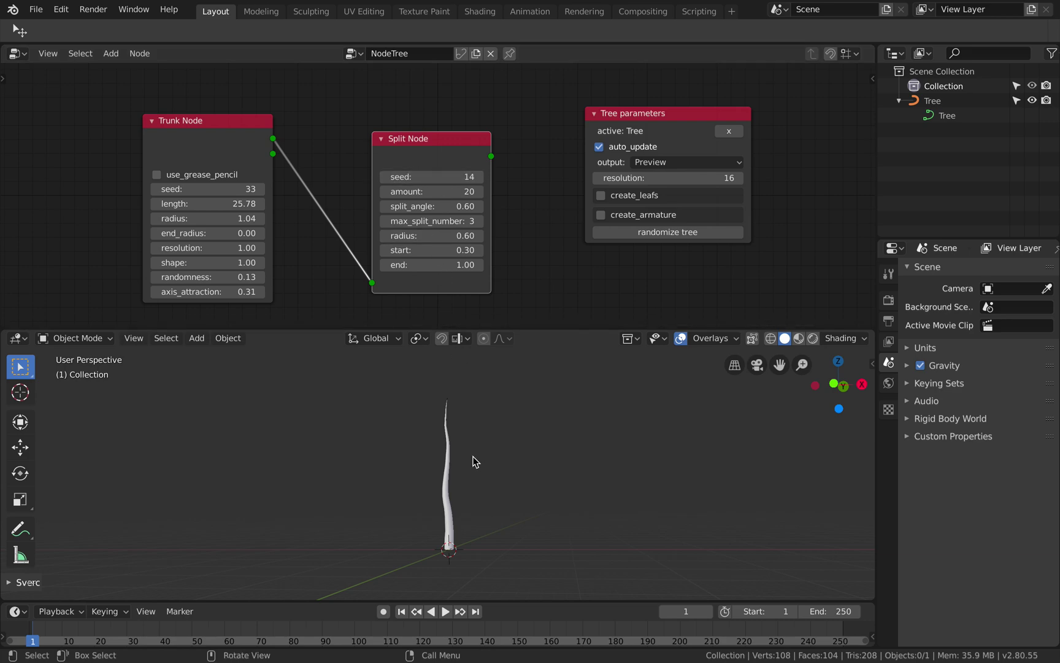
Switch the tree output to Final, keep the Split radius at 0.60, and update the tree
middle_drag(473, 462, 475, 461)
scroll(449, 481, up, 2)
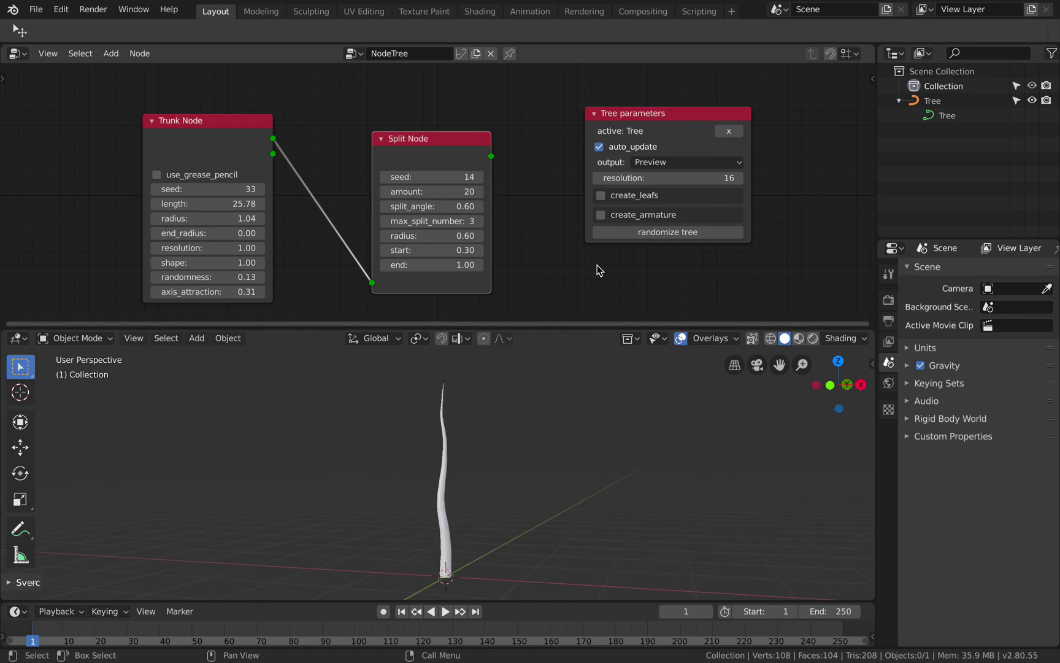
click(660, 165)
click(663, 179)
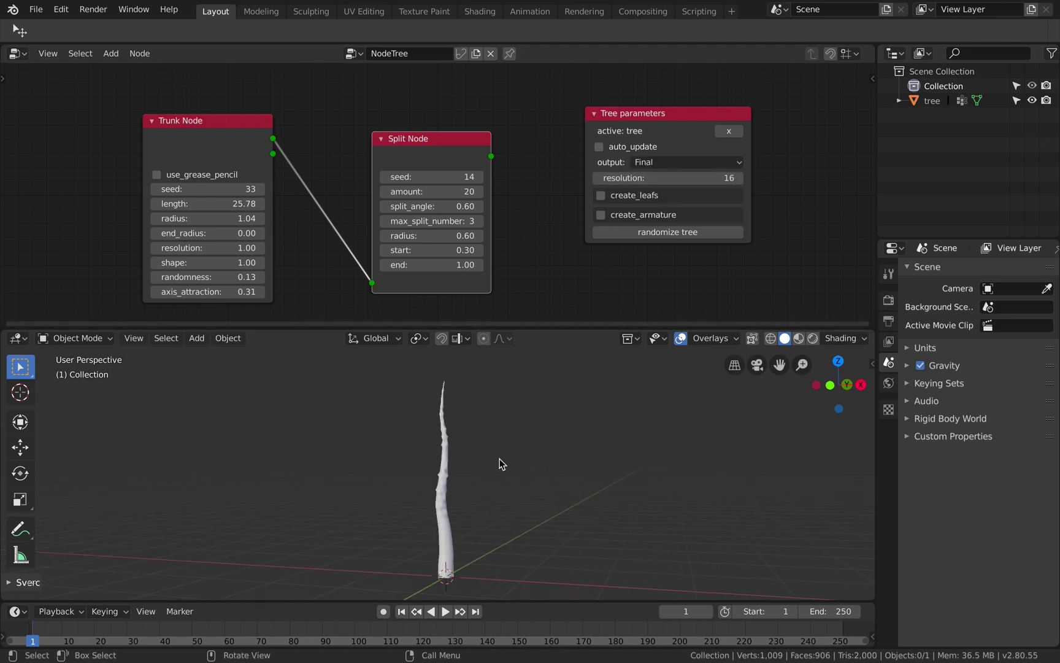
scroll(463, 466, up, 4)
middle_drag(463, 462, 463, 462)
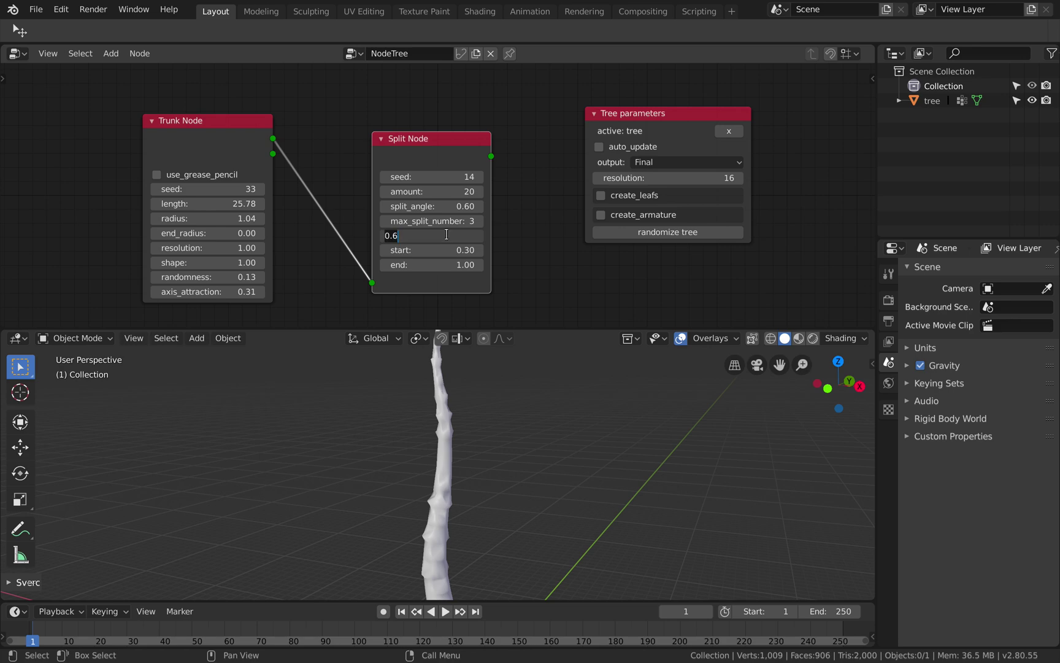
click(509, 234)
click(641, 163)
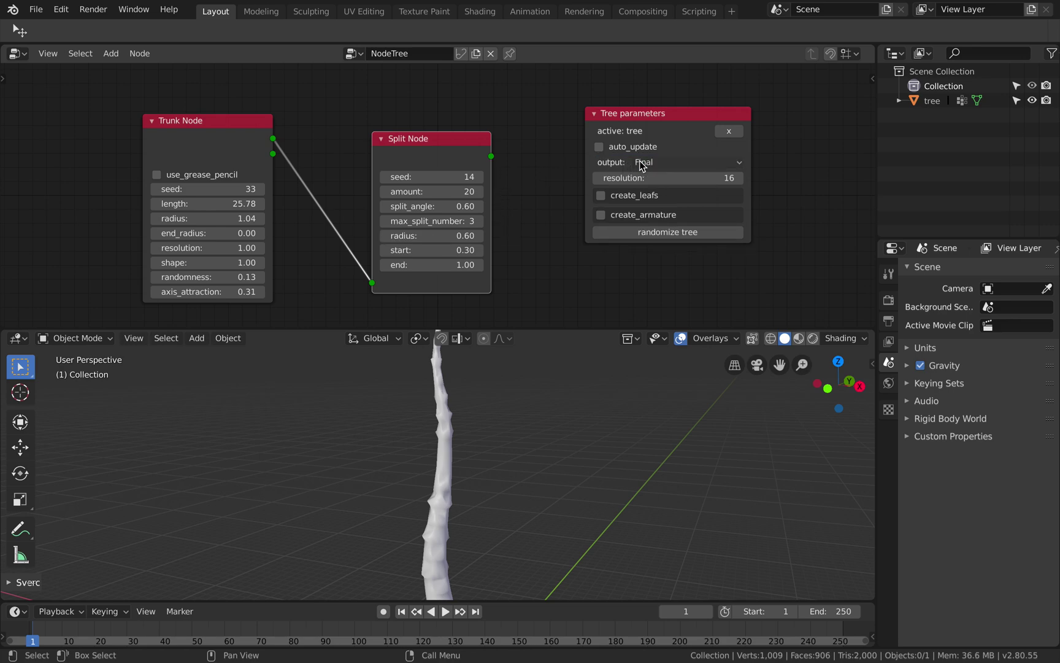
Delete the Split Node and switch the tree output to Preview
key(x)
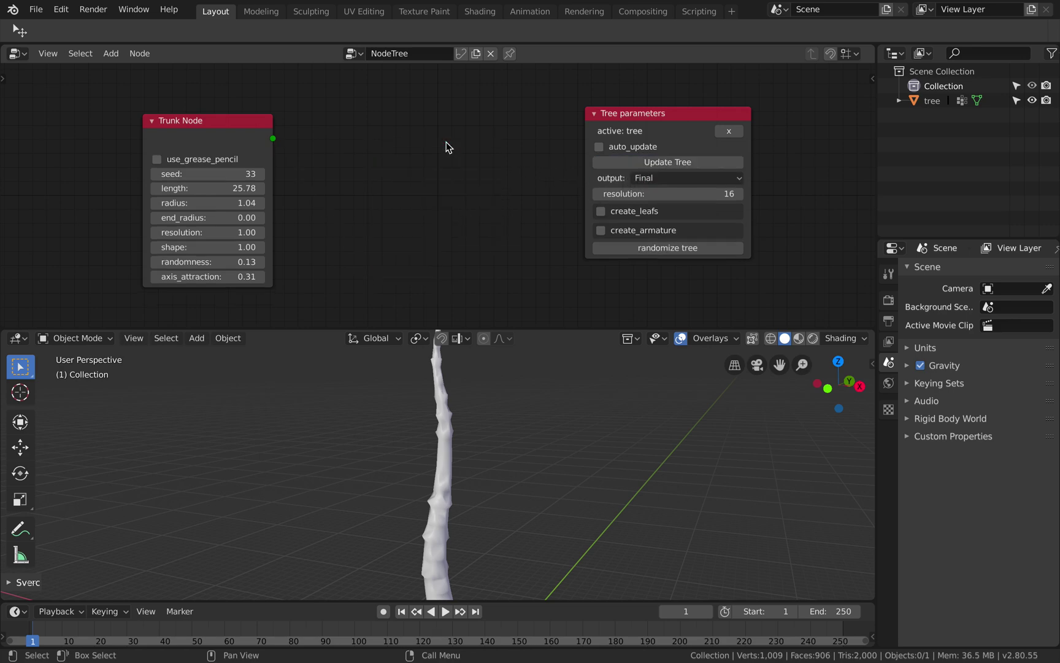
key(shift+a)
click(641, 178)
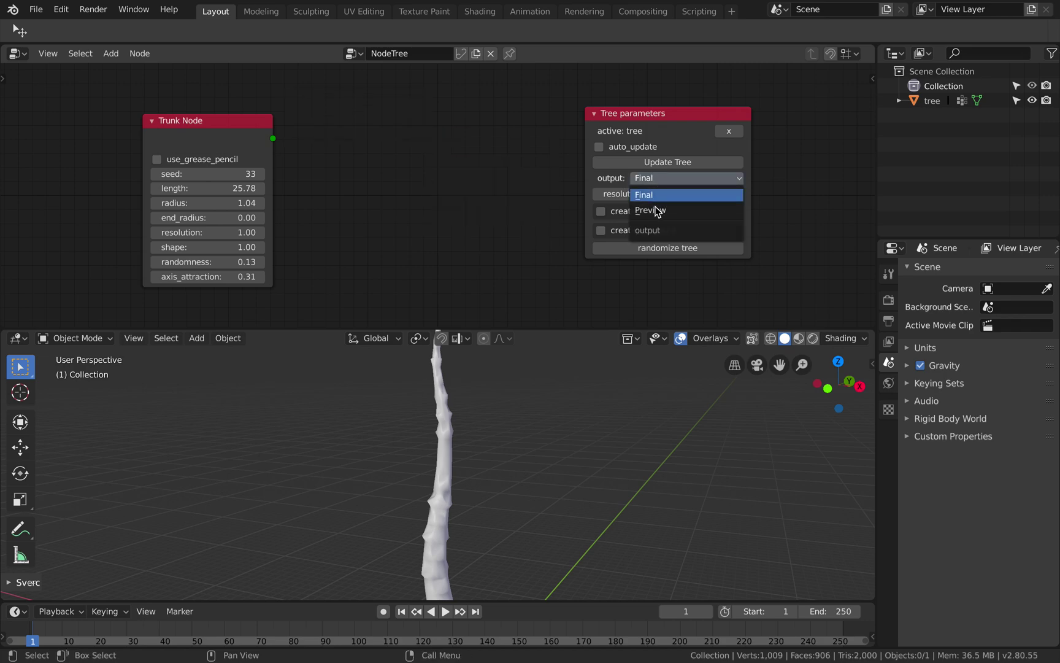
click(656, 211)
Add a Branch Node beside the Trunk Node, link them, and update the tree
key(shift+a)
mouse_move(347, 173)
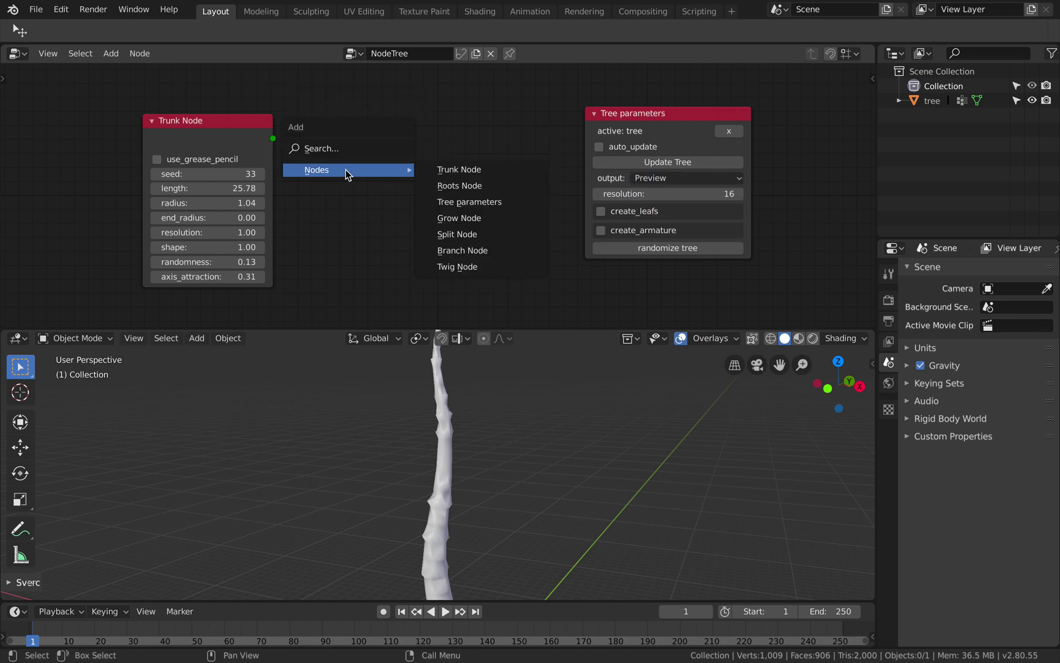
click(468, 250)
click(347, 108)
key(Home)
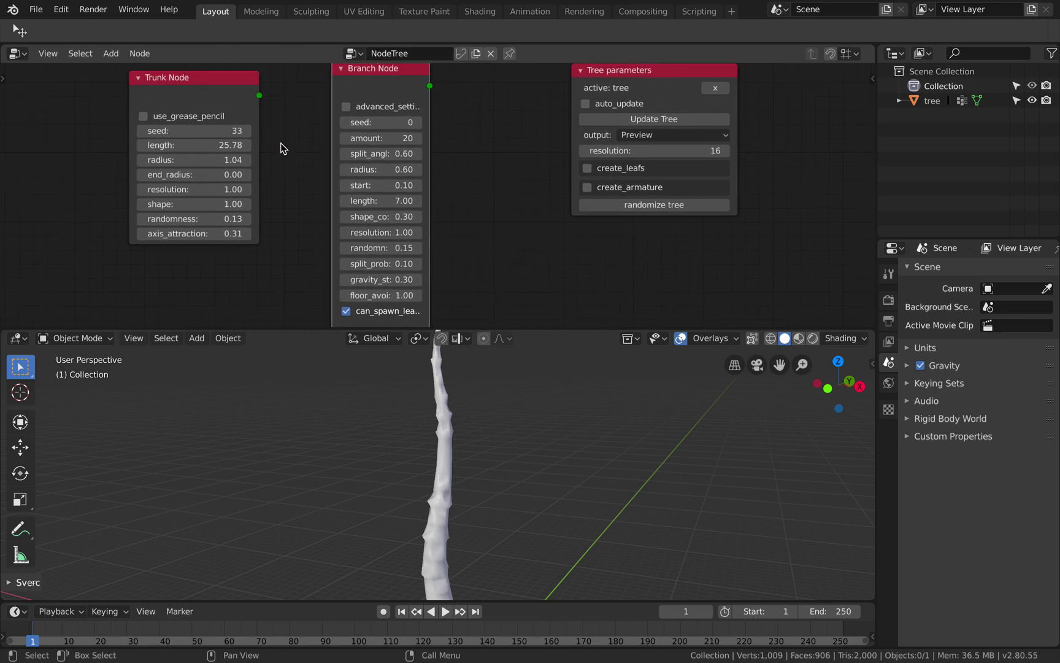
drag(286, 111, 295, 118)
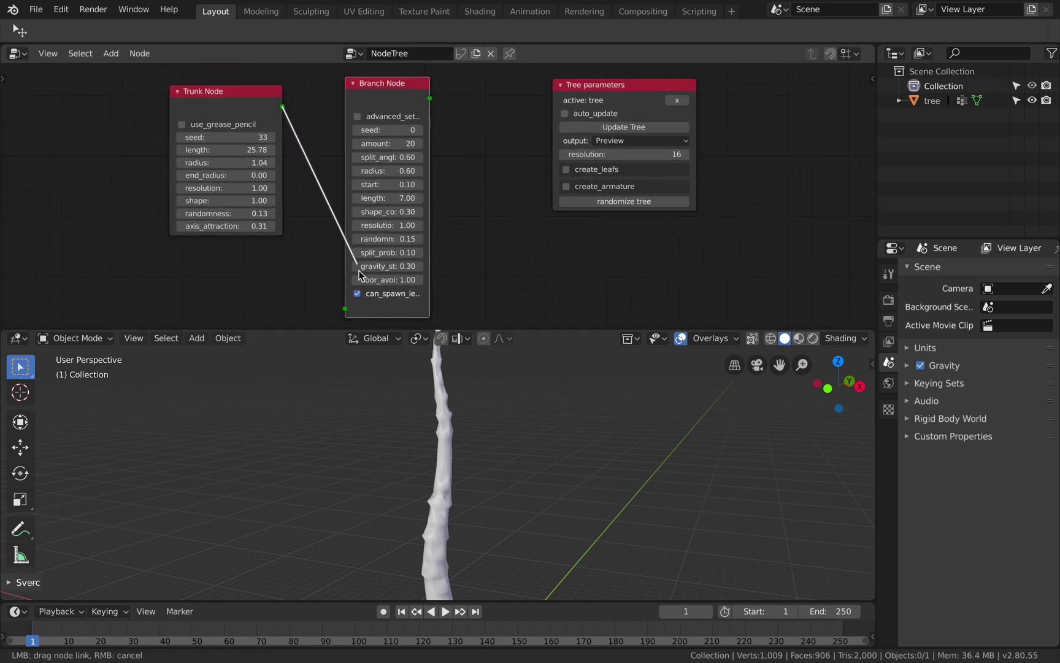
drag(360, 274, 346, 307)
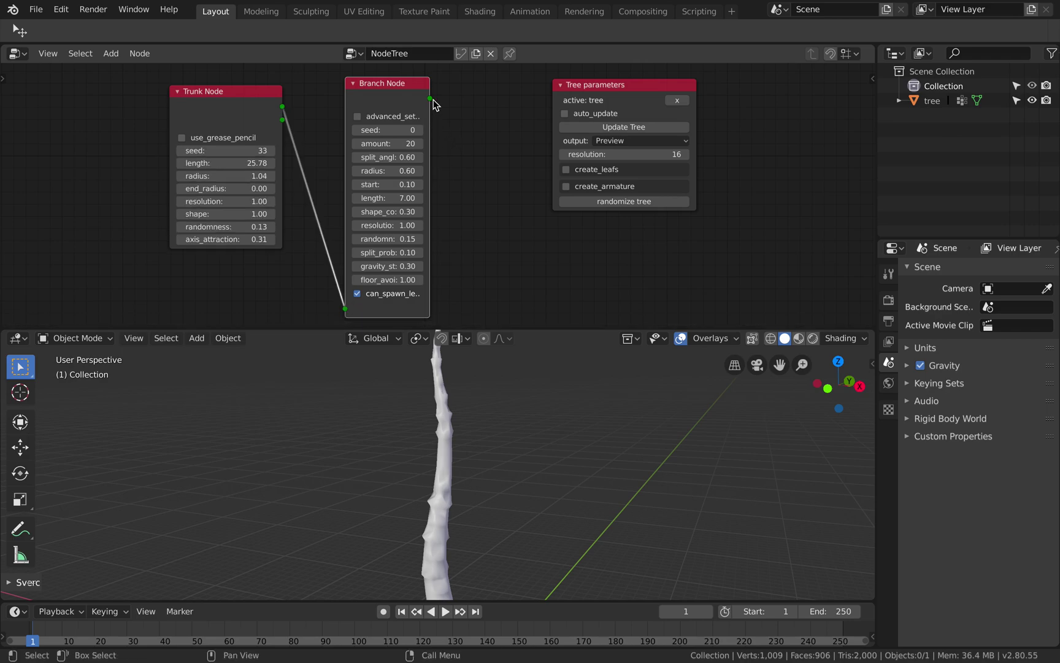
click(606, 127)
Widen the Branch Node and randomize the tree to trunk seed 73 and branch seed 32
scroll(478, 417, down, 2)
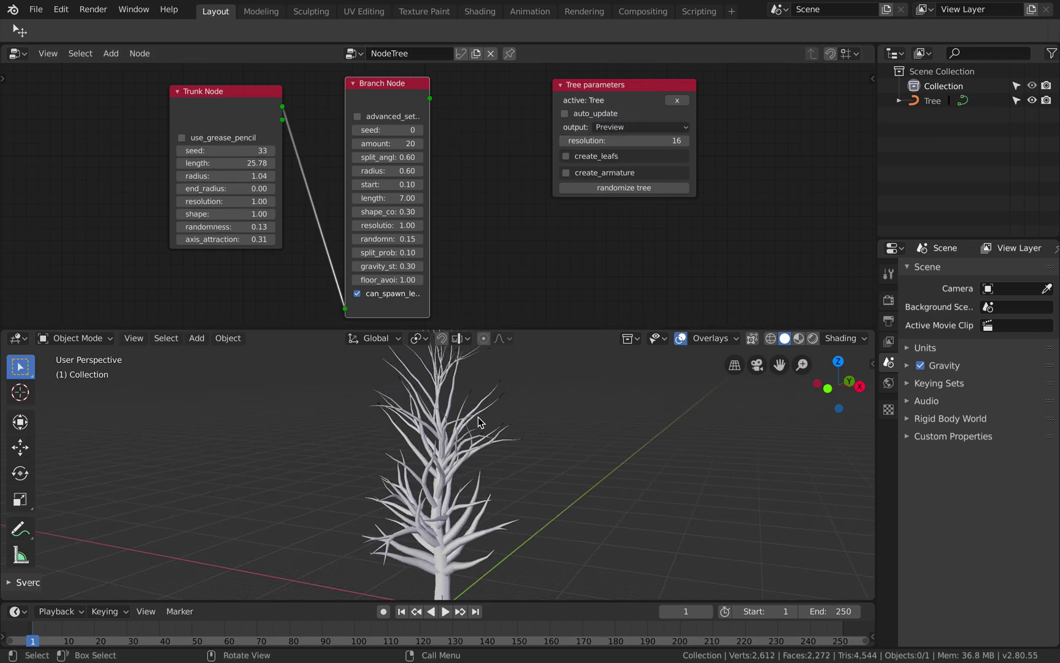
middle_drag(478, 416, 480, 422)
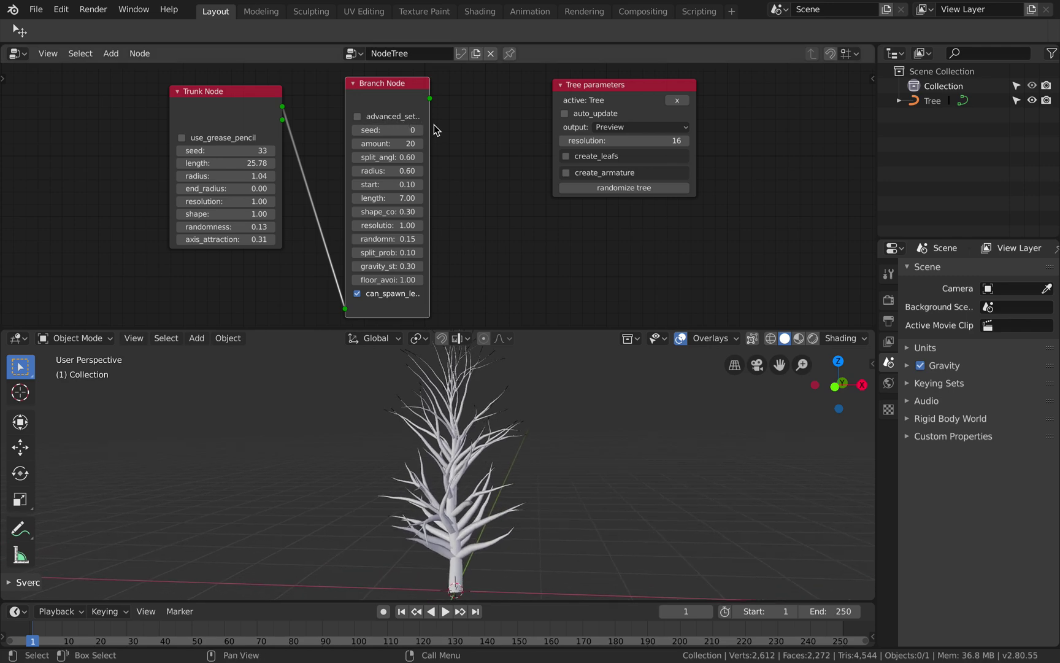
drag(430, 125, 451, 125)
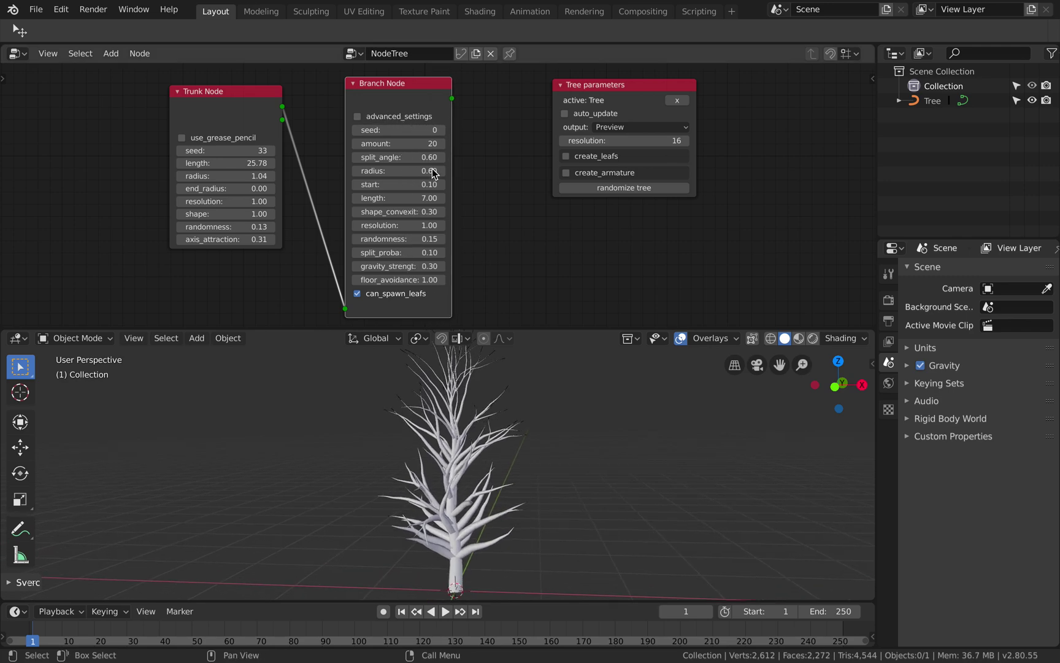
click(588, 189)
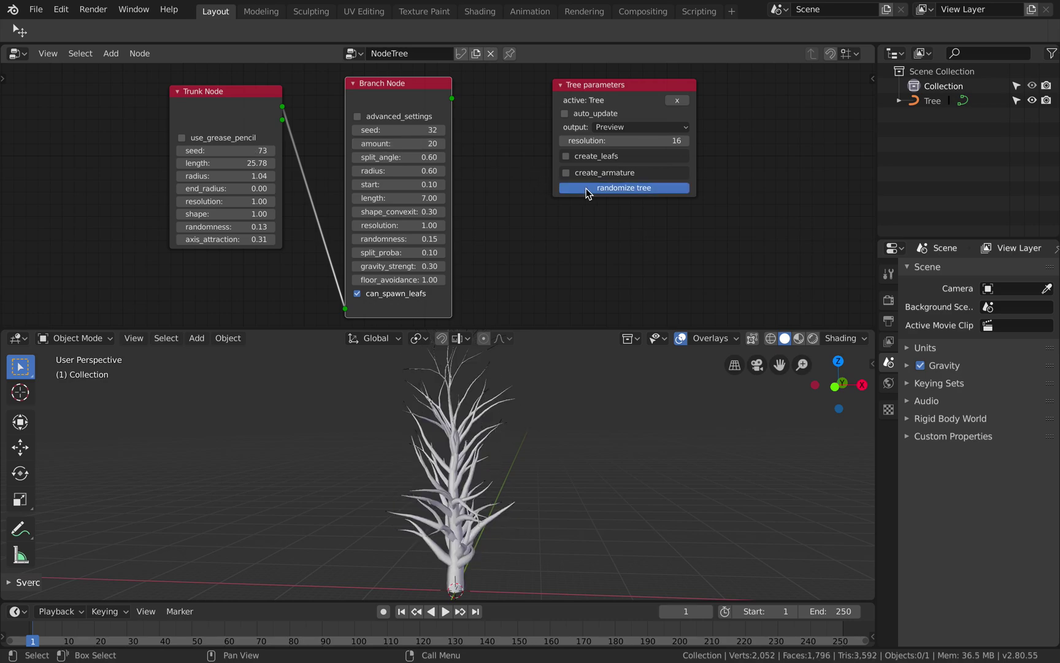
Duplicate the tree twice, placing one copy on the left and one on the right
click(588, 189)
click(412, 453)
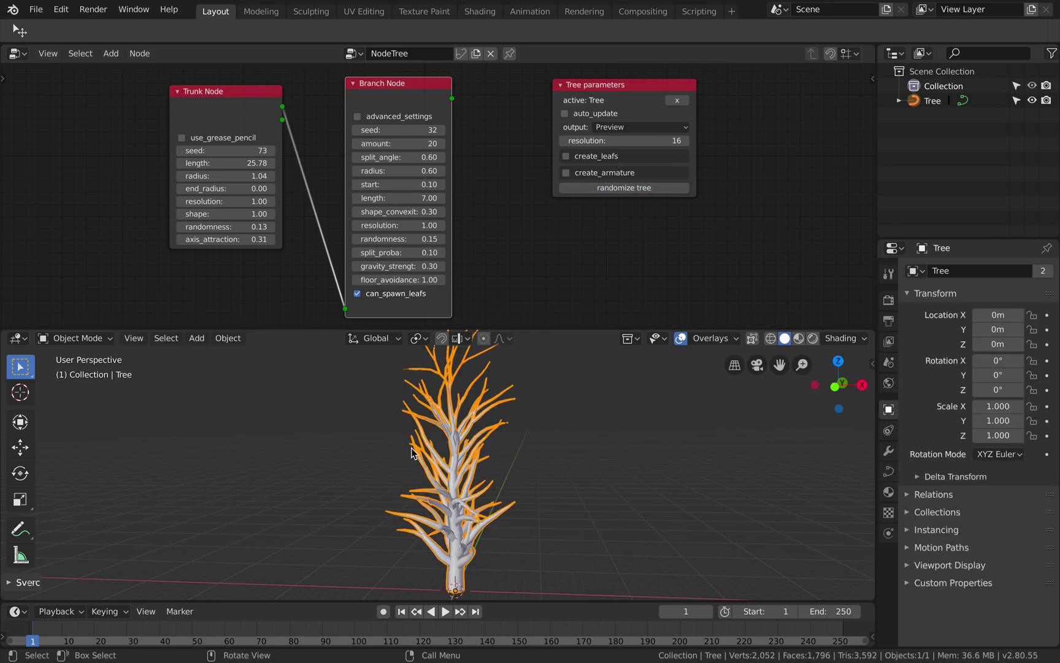
key(shift+d)
click(366, 462)
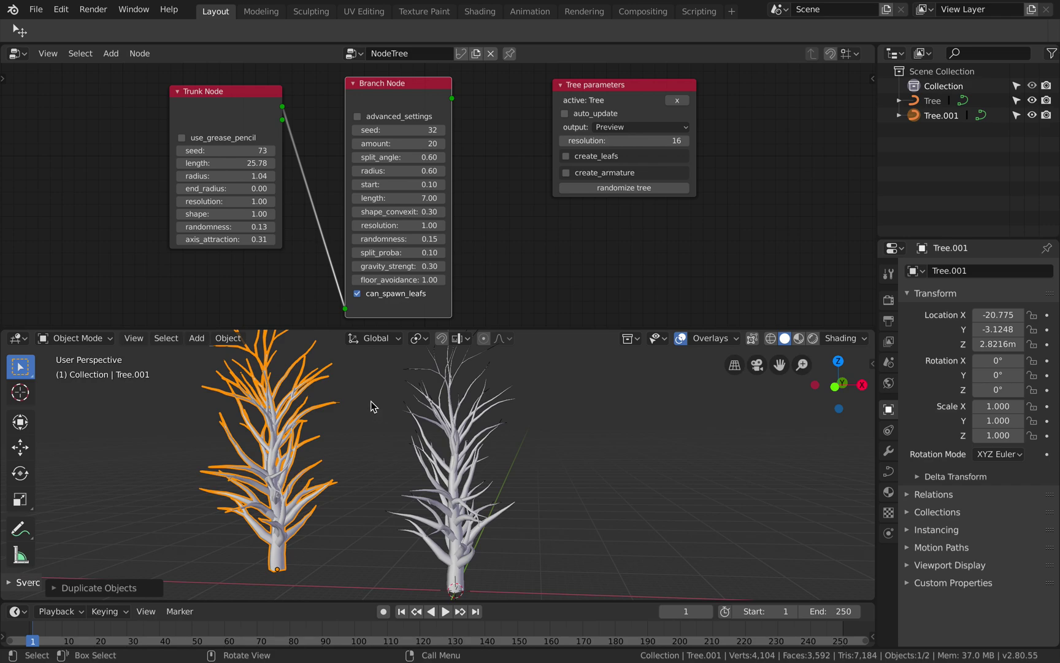
click(623, 187)
click(459, 436)
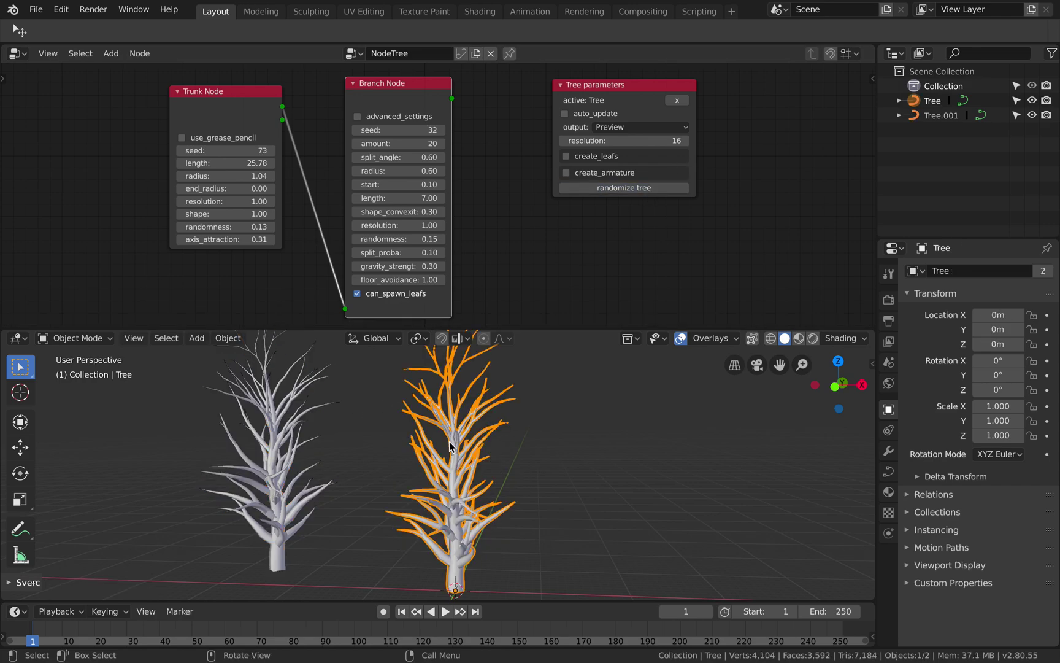
key(shift+d)
click(617, 432)
Set viewport shading colour to Random, then randomize the seeds once and undo it
click(841, 340)
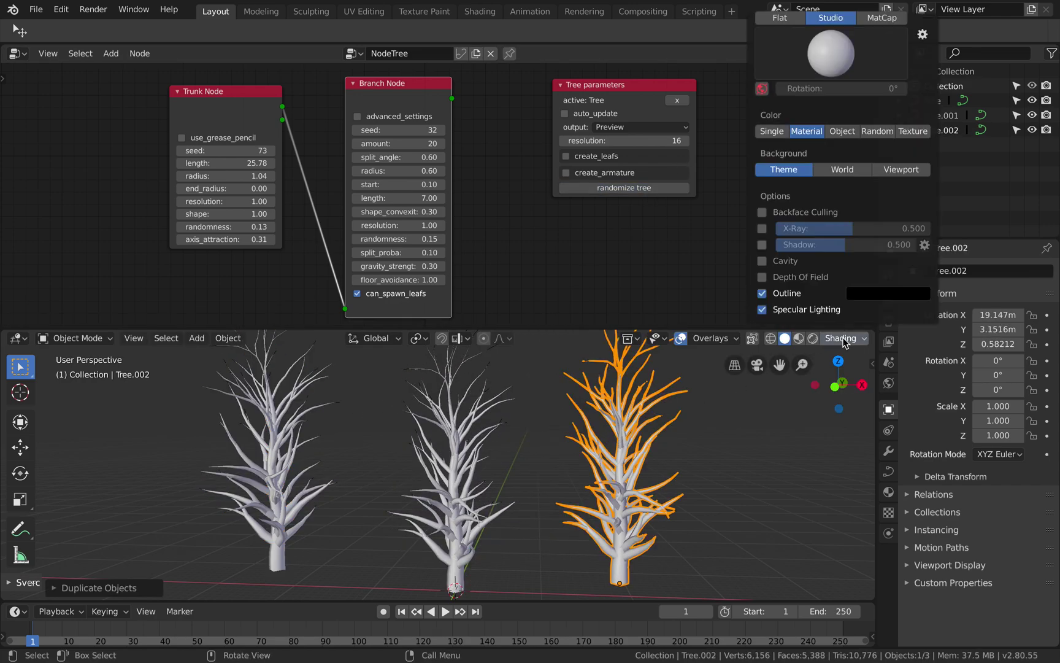
click(864, 134)
click(689, 468)
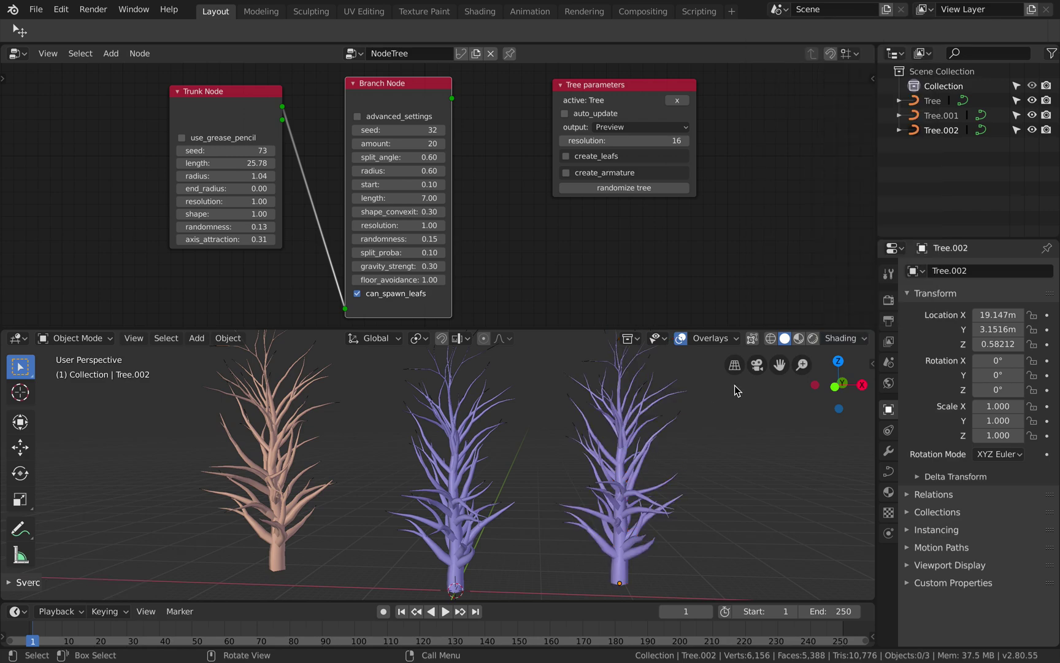
click(597, 190)
key(ctrl+z)
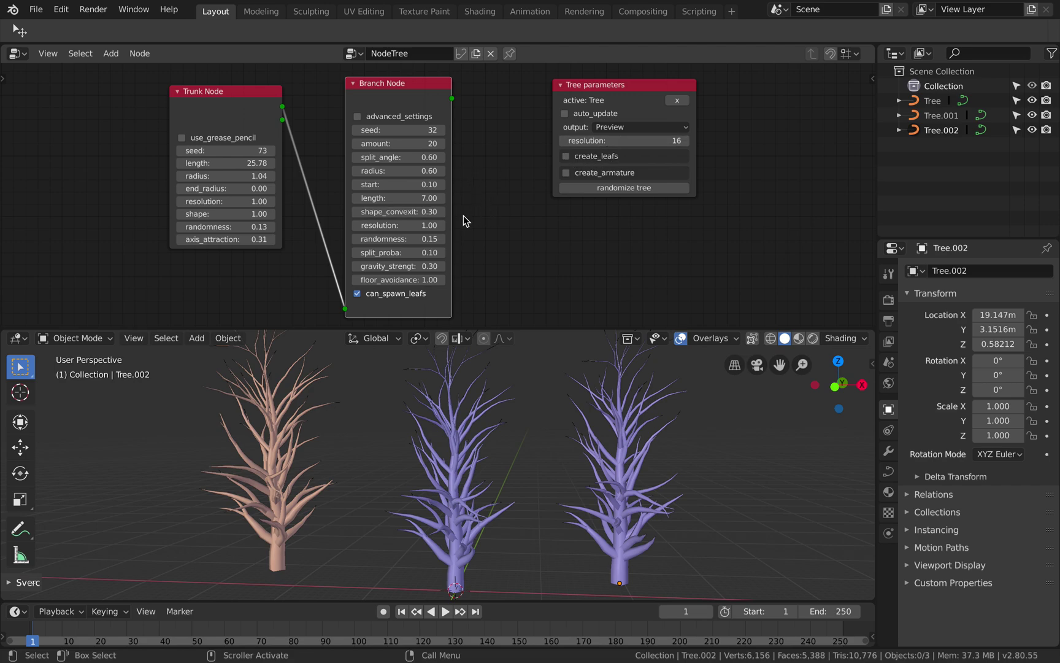
Enable auto_update, set branch length to 17.44, and randomize to trunk seed 30, branch seed 16
drag(451, 234, 454, 234)
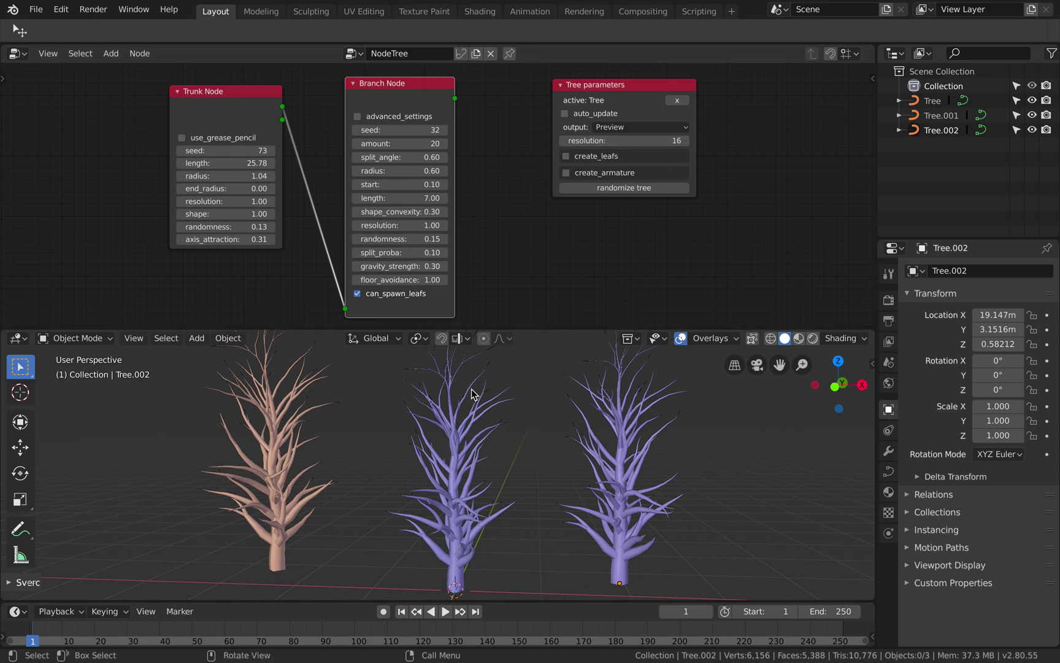
drag(428, 198, 435, 198)
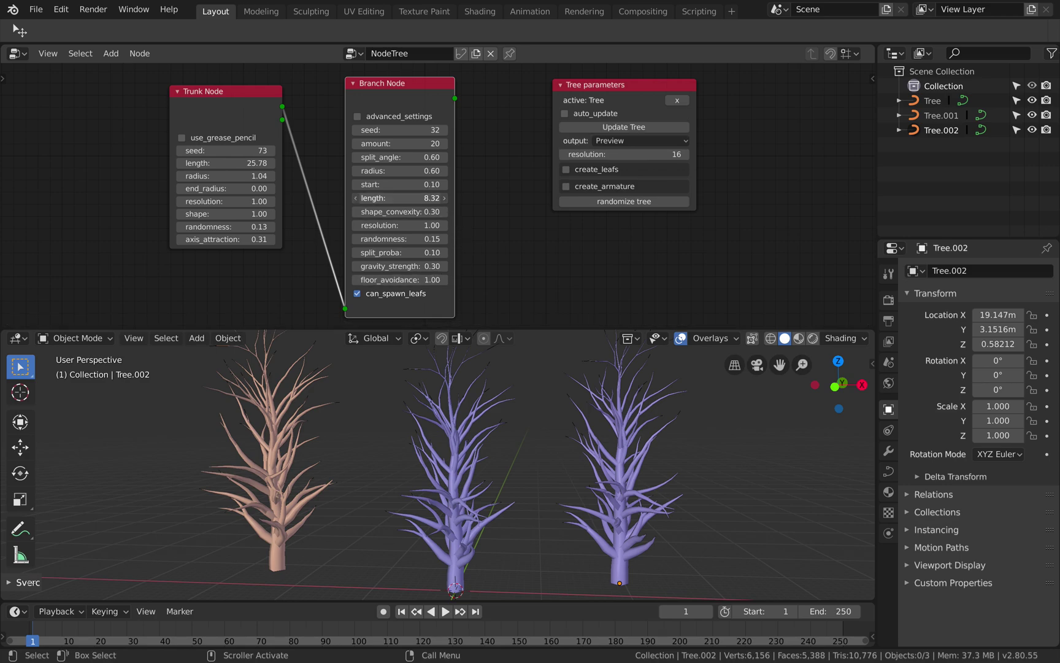
click(565, 114)
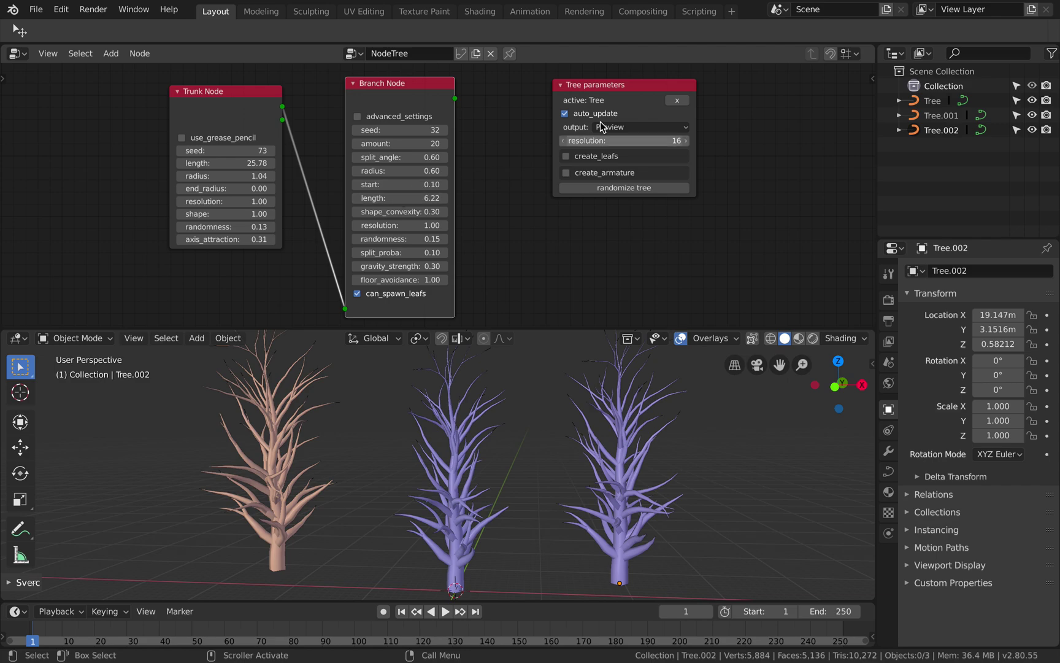
drag(399, 198, 441, 198)
click(602, 189)
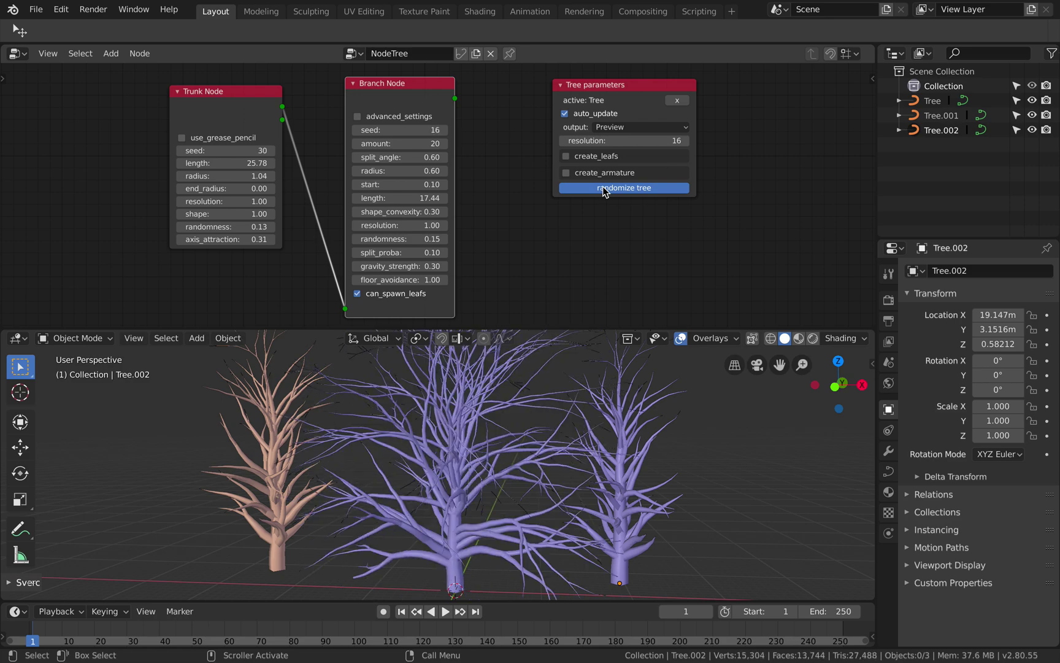
Set the branch seed to 80 and the branch amount to 10
click(603, 189)
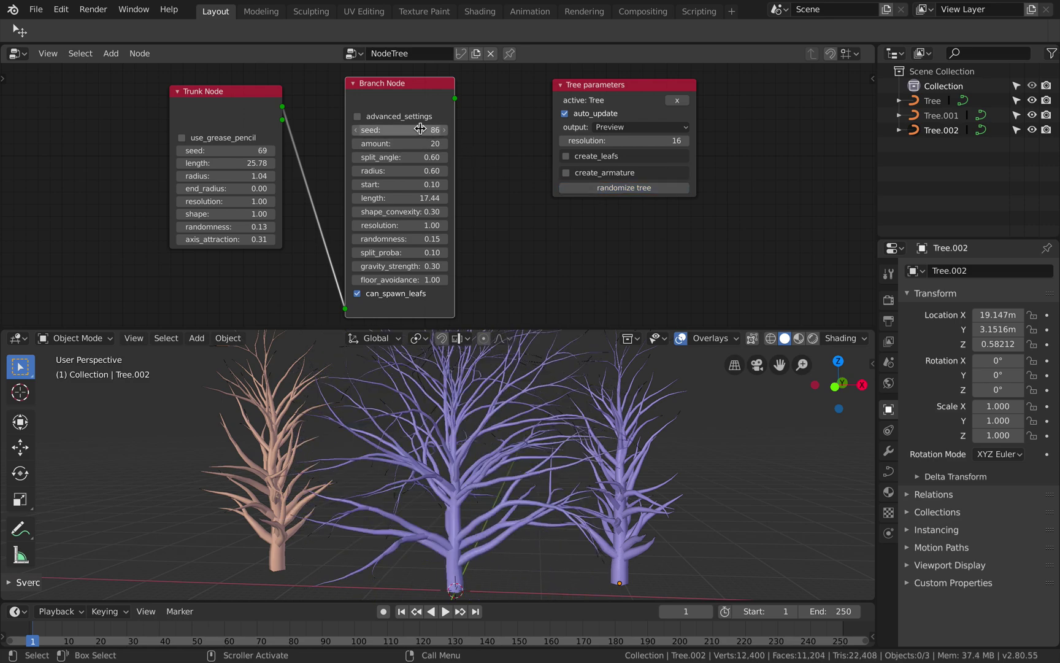
drag(420, 129, 395, 130)
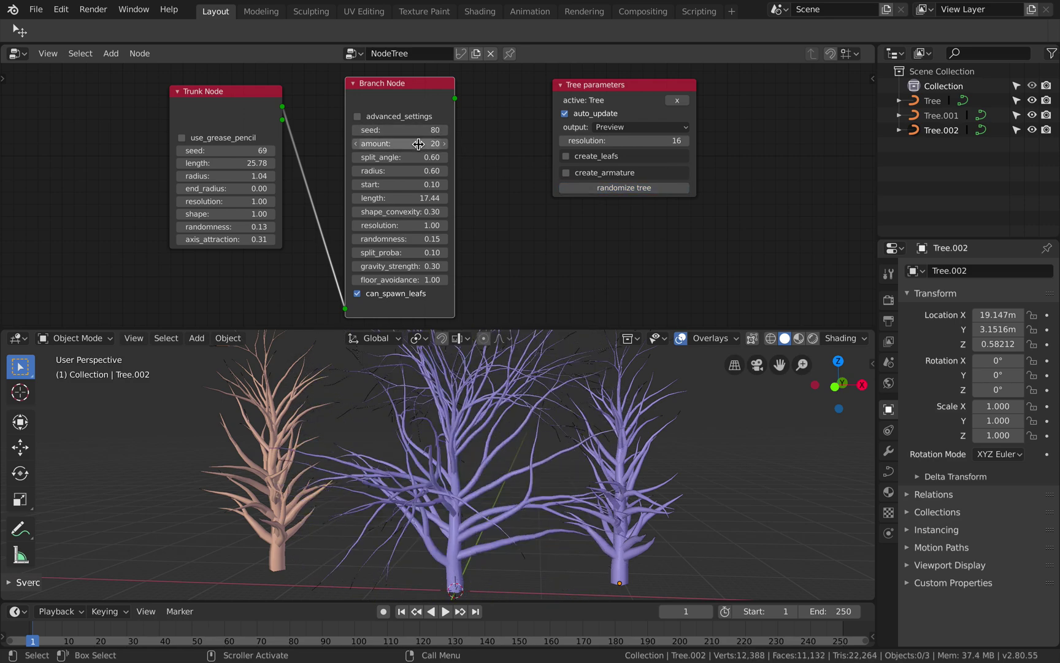
click(419, 144)
text(10)
key(Return)
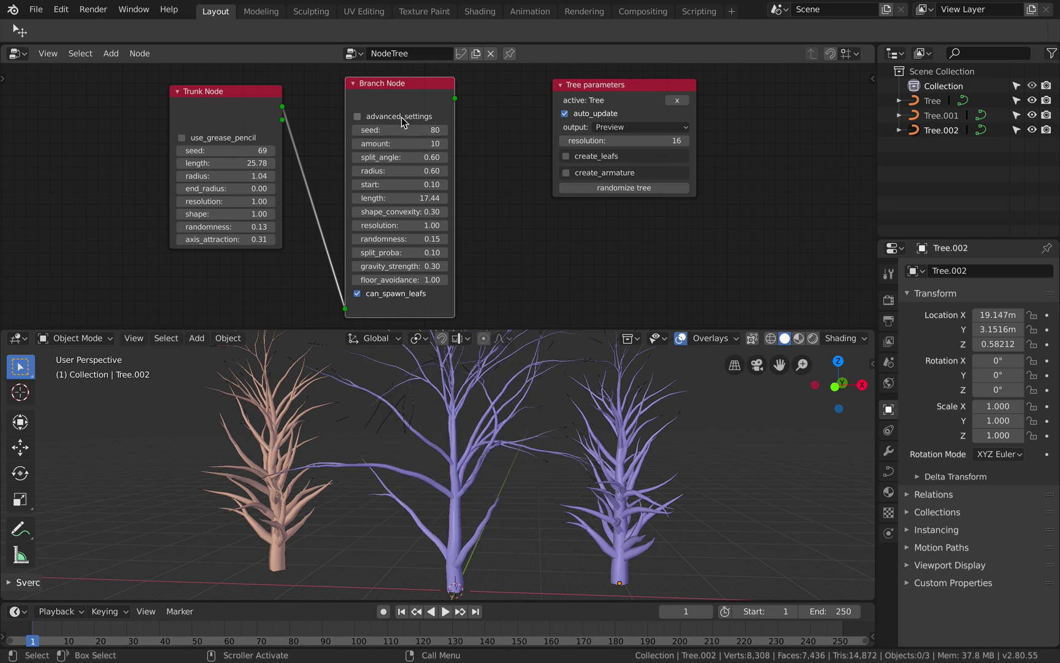
Set branch resolution to 1.30 and randomness to 0.45, then re-randomize the seeds
click(401, 116)
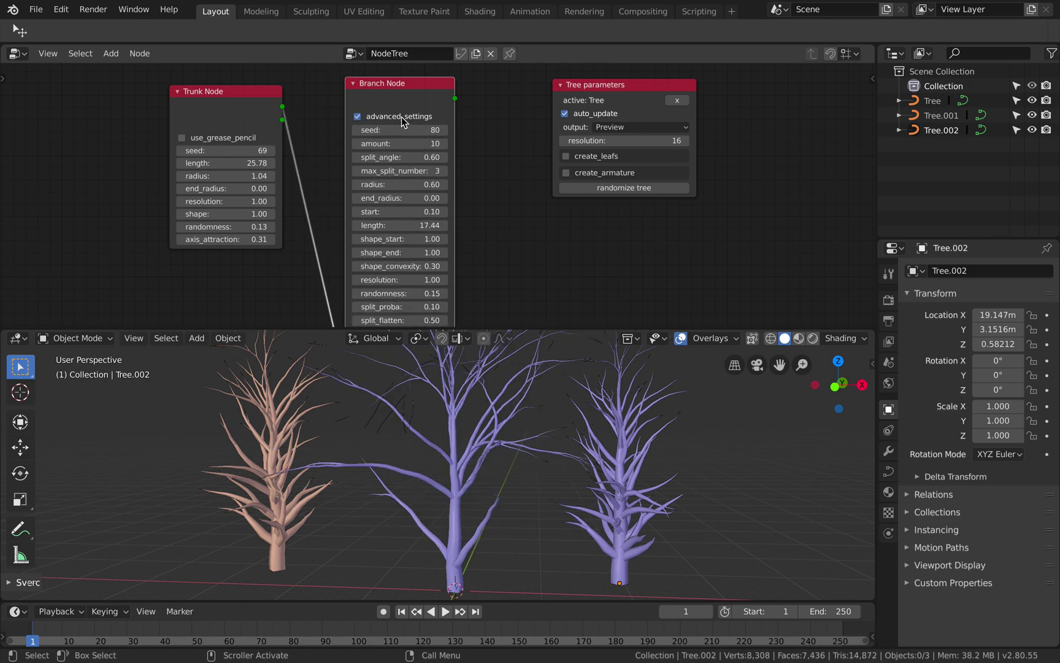
click(401, 116)
scroll(411, 196, down, 2)
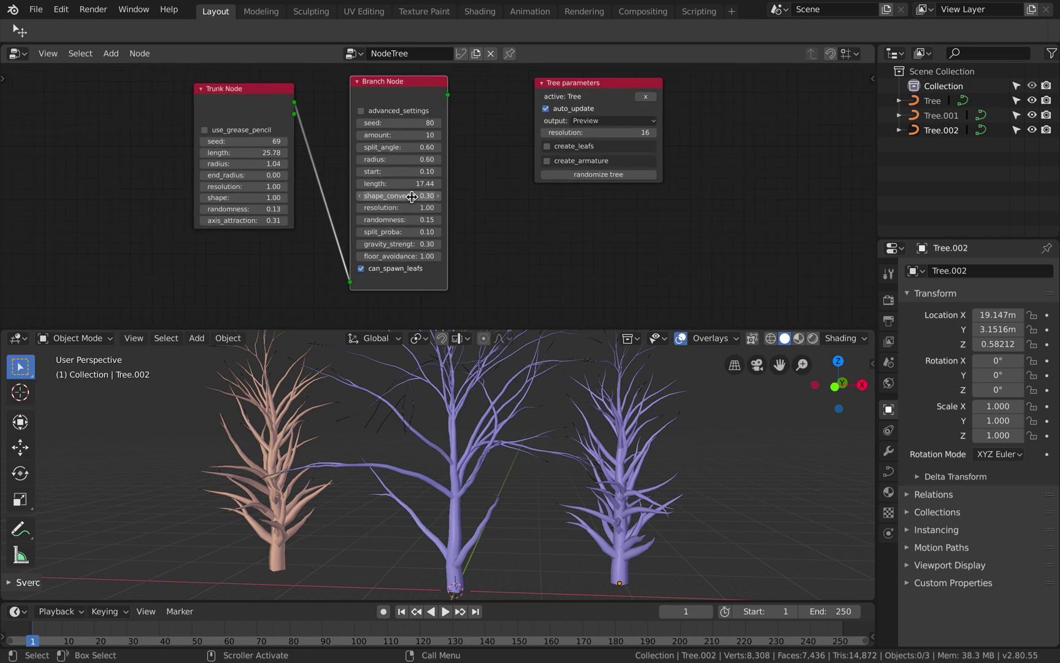
scroll(411, 196, up, 1)
mouse_move(412, 208)
mouse_down()
mouse_move(393, 208)
mouse_move(466, 208)
mouse_move(410, 205)
mouse_up()
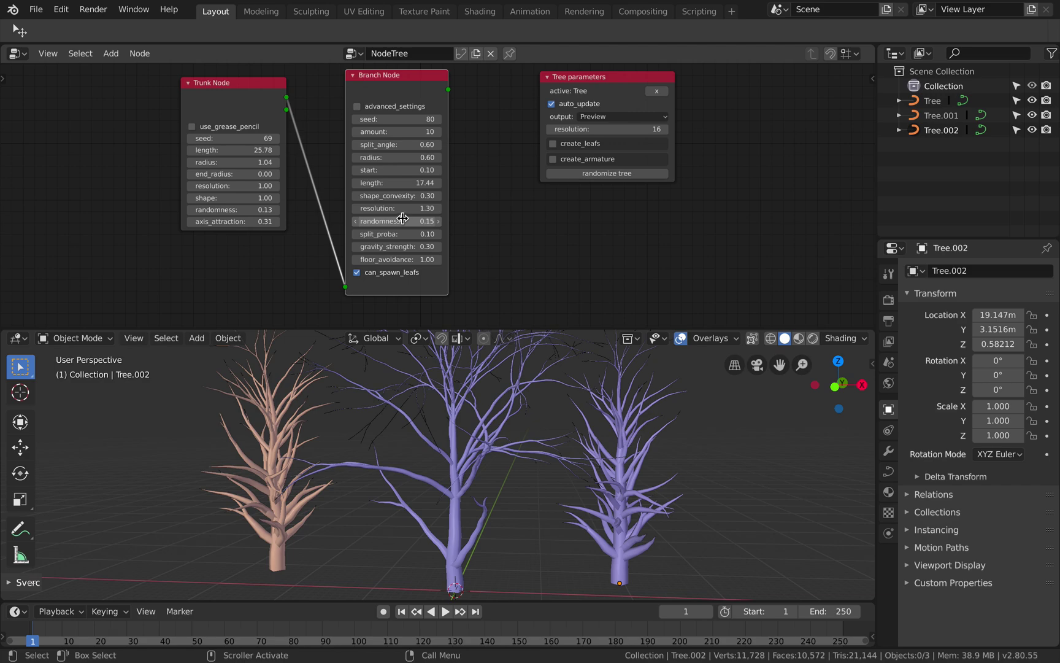
drag(396, 221, 515, 215)
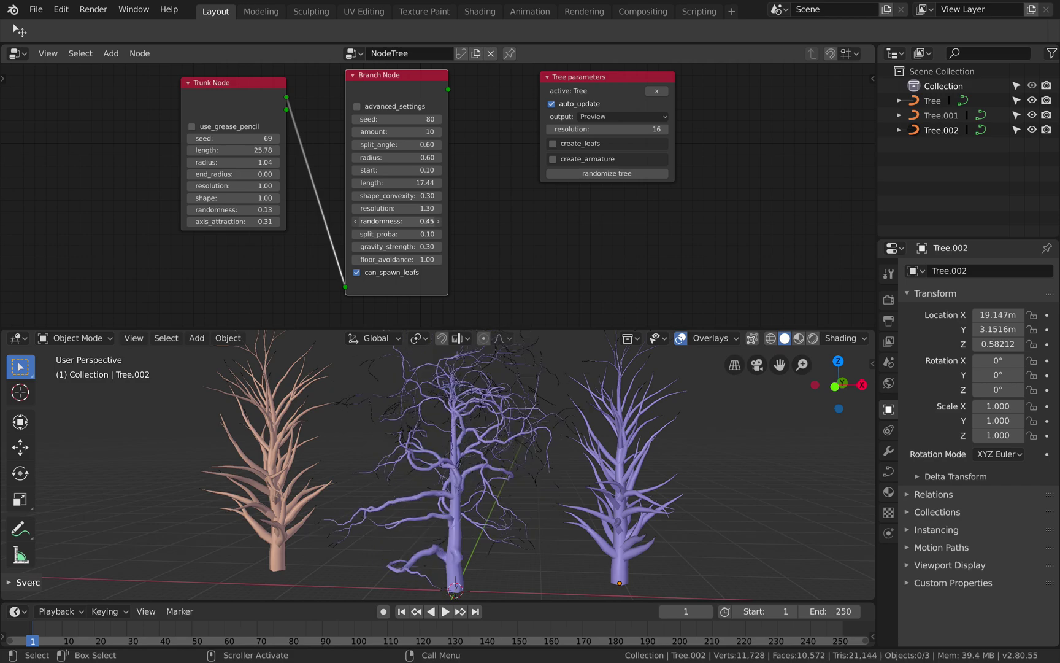
click(568, 176)
Randomize the tree seeds three times and shift the Tree parameters node right
click(568, 177)
click(568, 177)
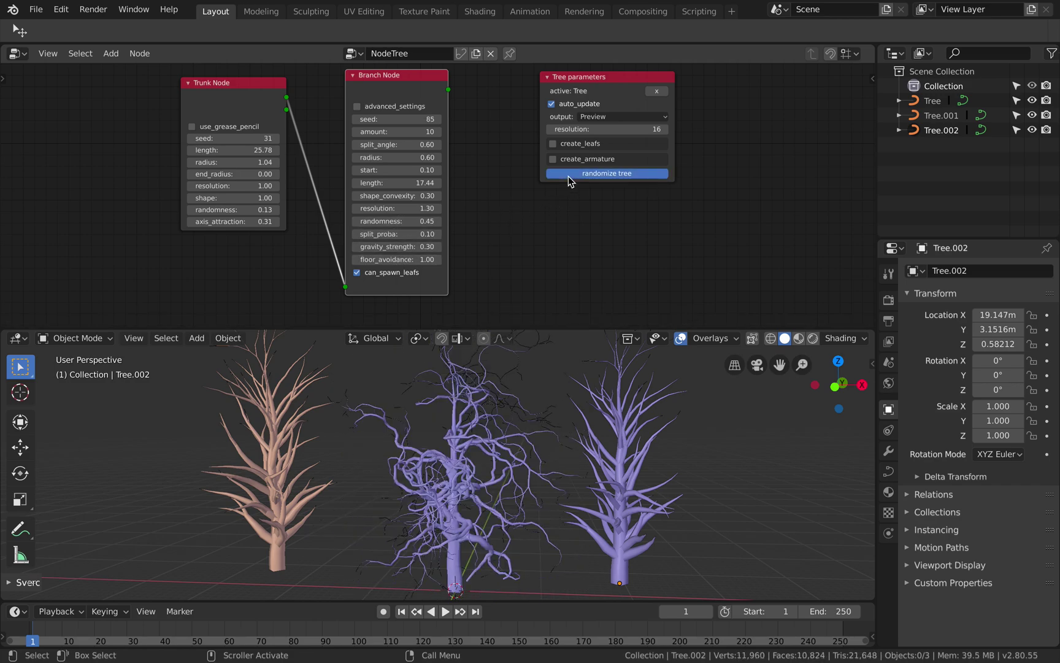
click(568, 177)
drag(598, 80, 653, 86)
Retune the Trunk Node to length 28.24, radius 1.22 and resolution 1.18
drag(233, 150, 253, 149)
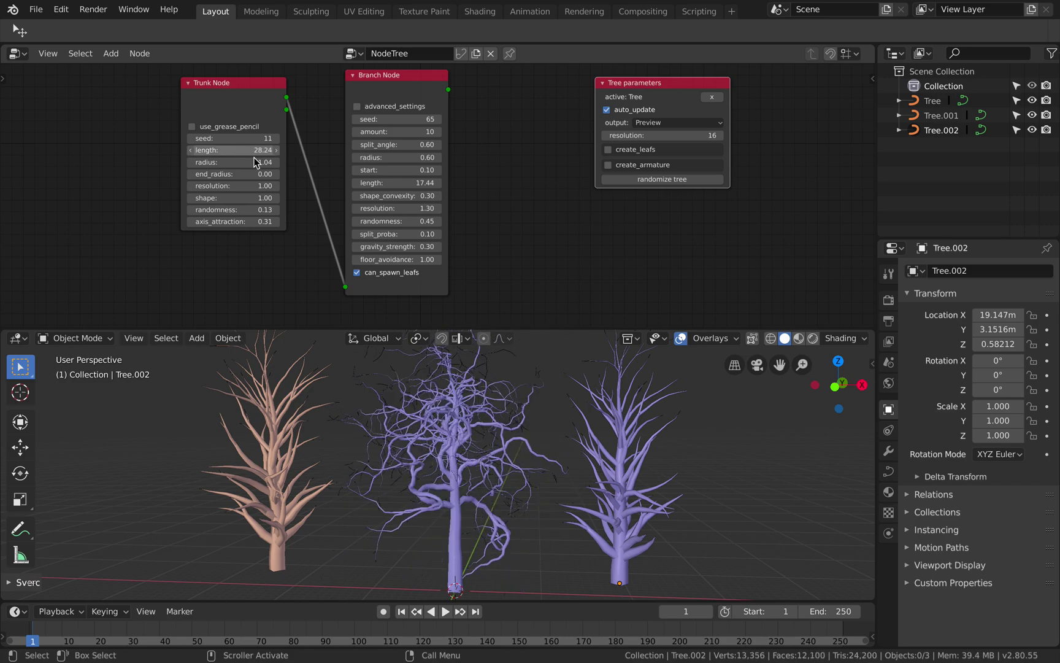
drag(245, 106, 224, 104)
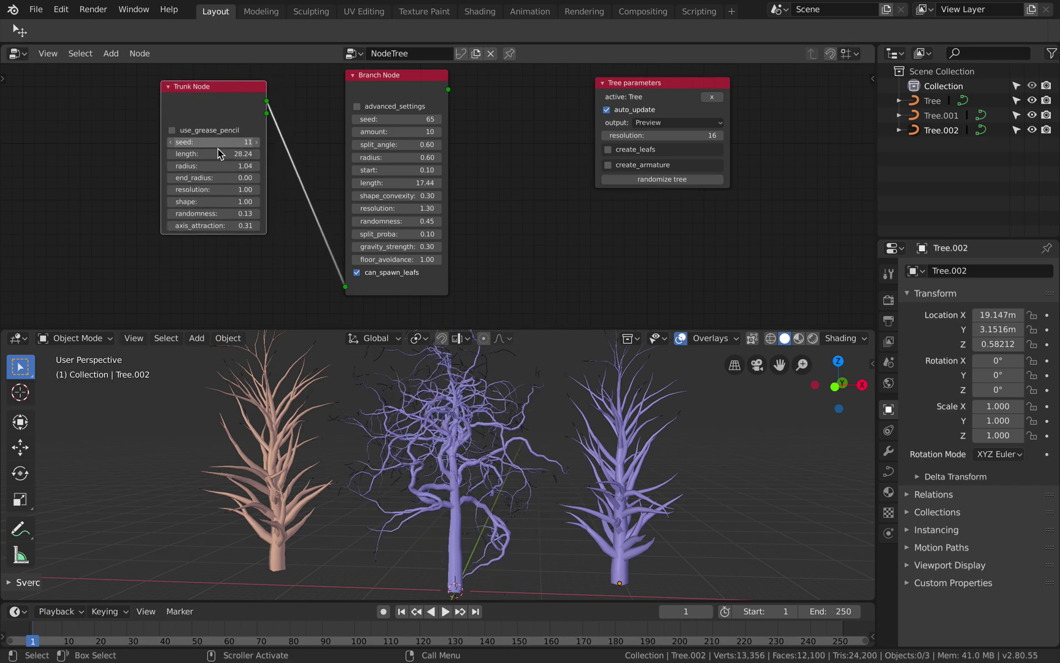
drag(213, 165, 190, 166)
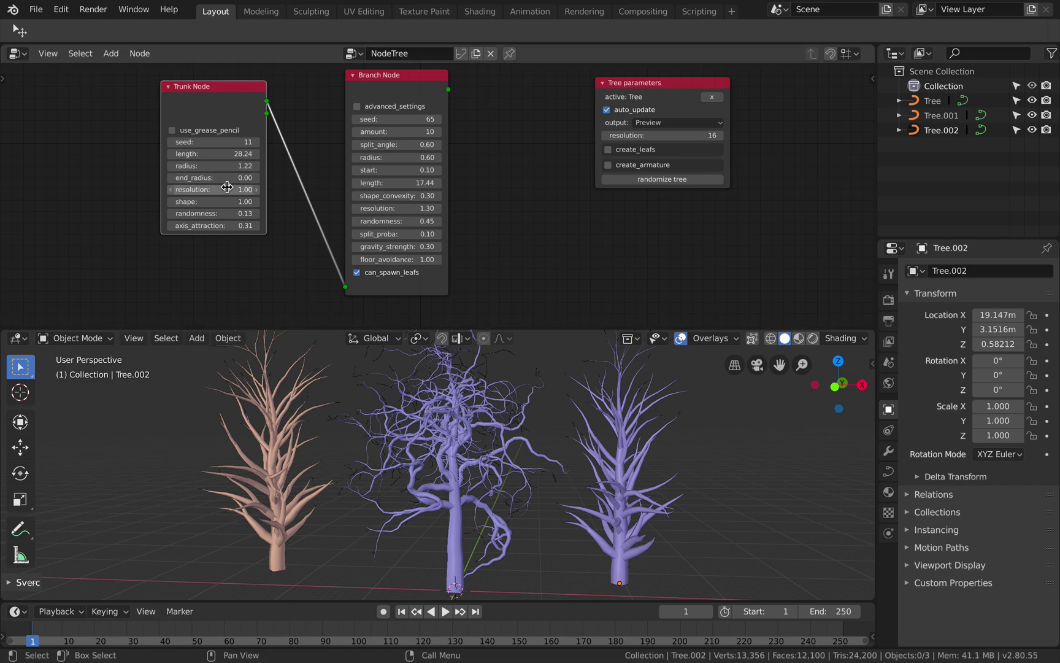
drag(213, 189, 236, 213)
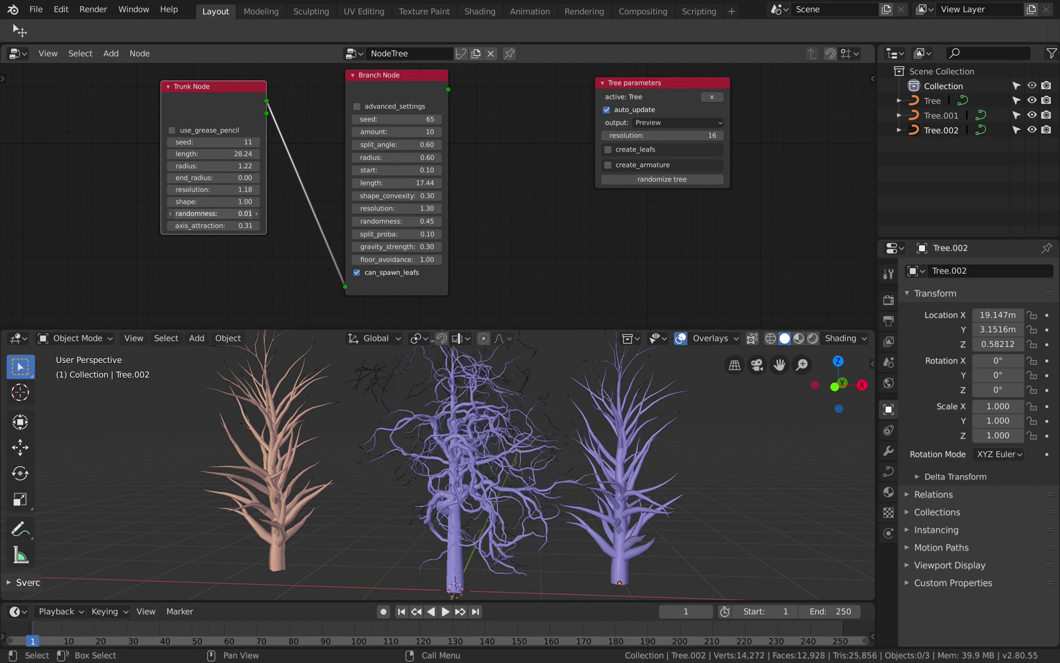
Save mtree_demo_001.blend, browse the tree node types, and switch to the Blender 2.79 session
key(shift+a)
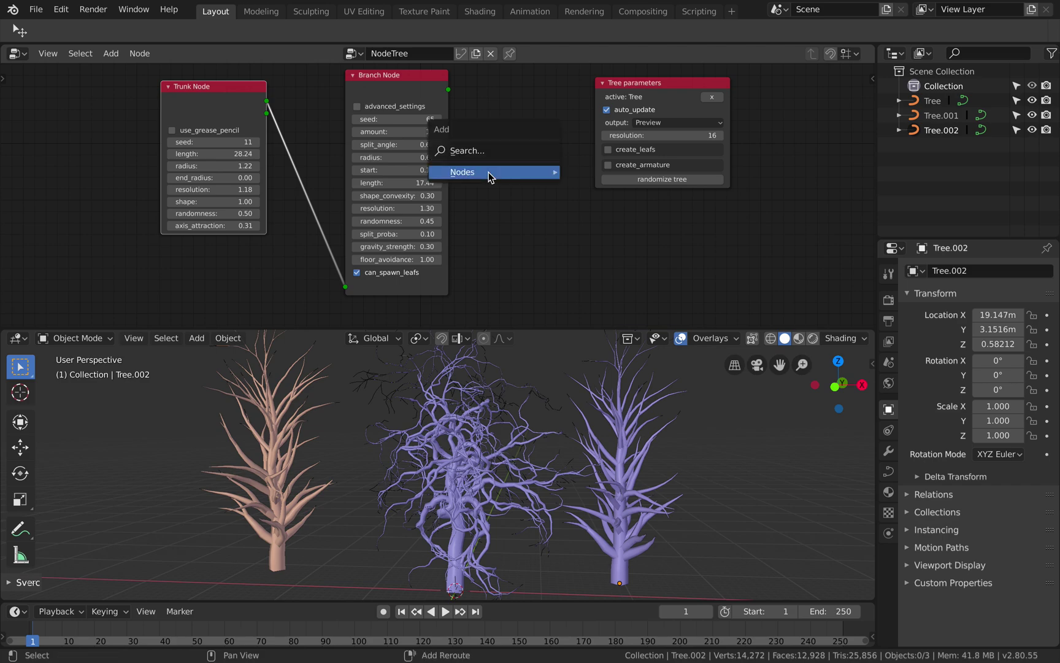
key(Escape)
key(ctrl+s)
key(shift+a)
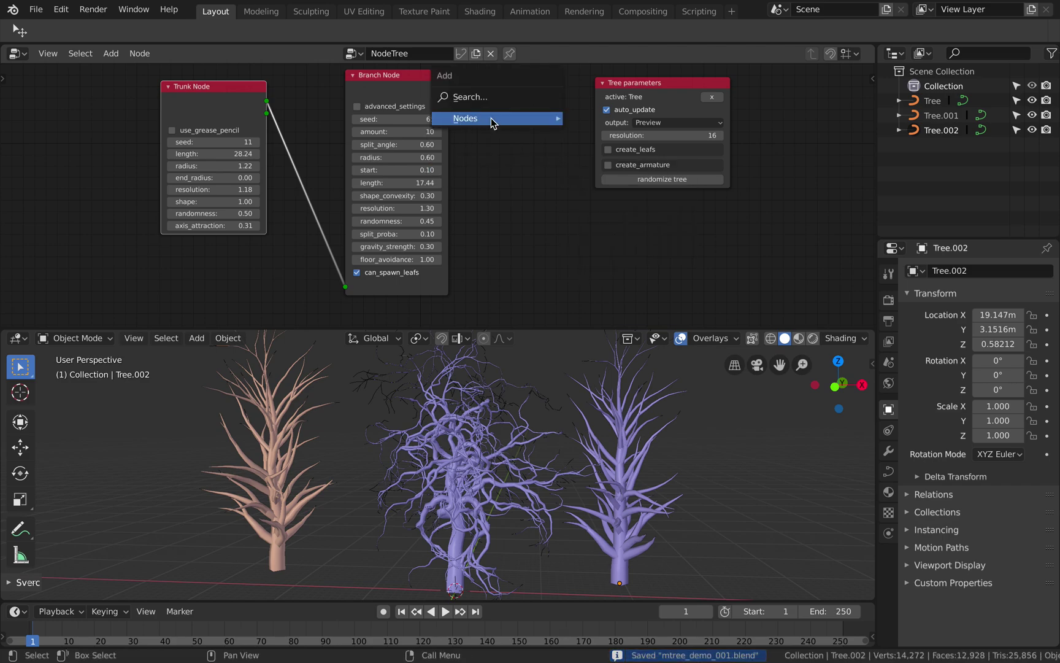
mouse_move(492, 118)
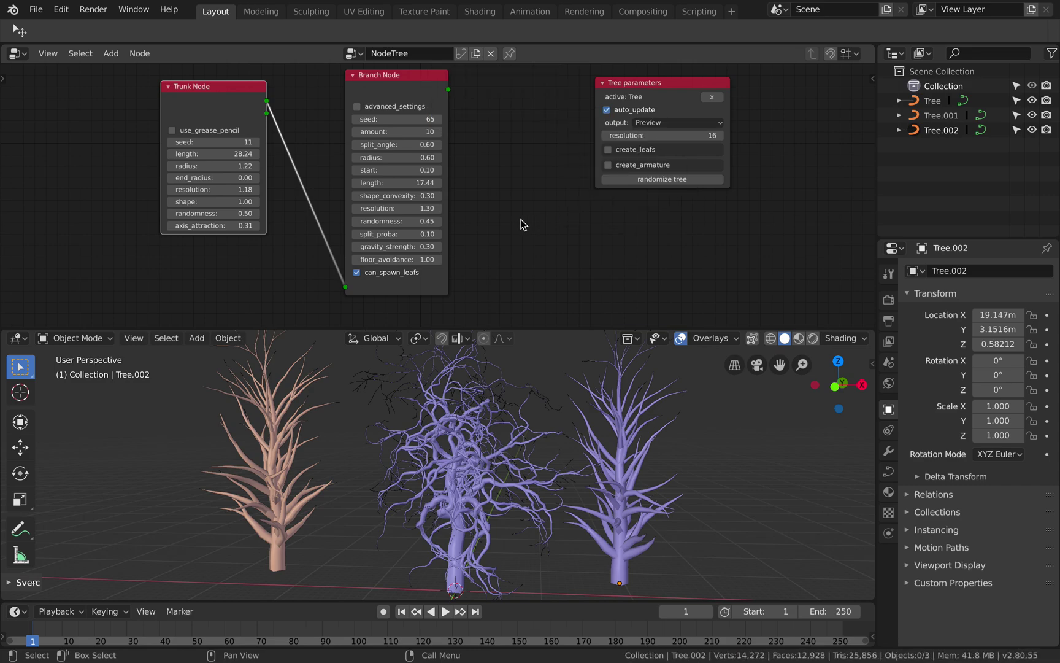
key(ctrl+alt+Left)
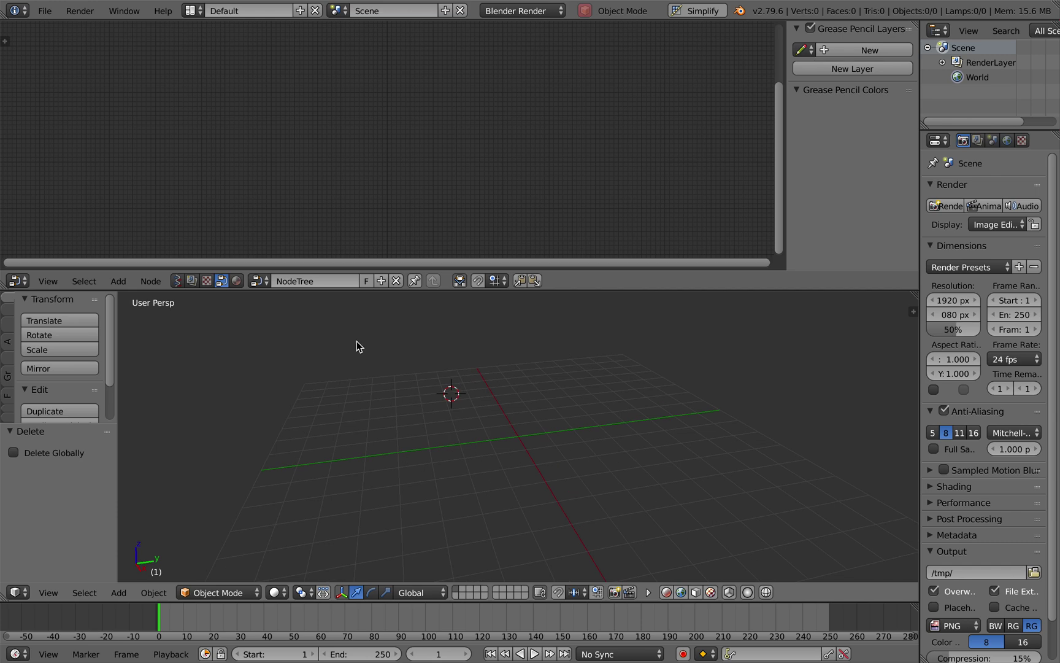
Add a Trunk node to the new 2.79 node tree
key(shift+a)
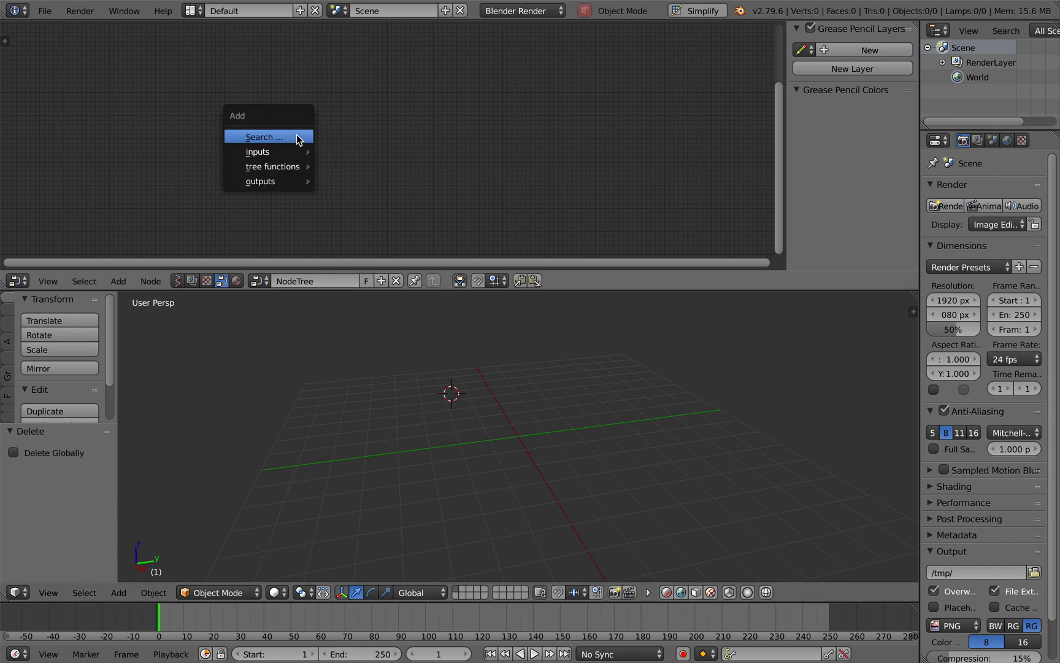
mouse_move(297, 157)
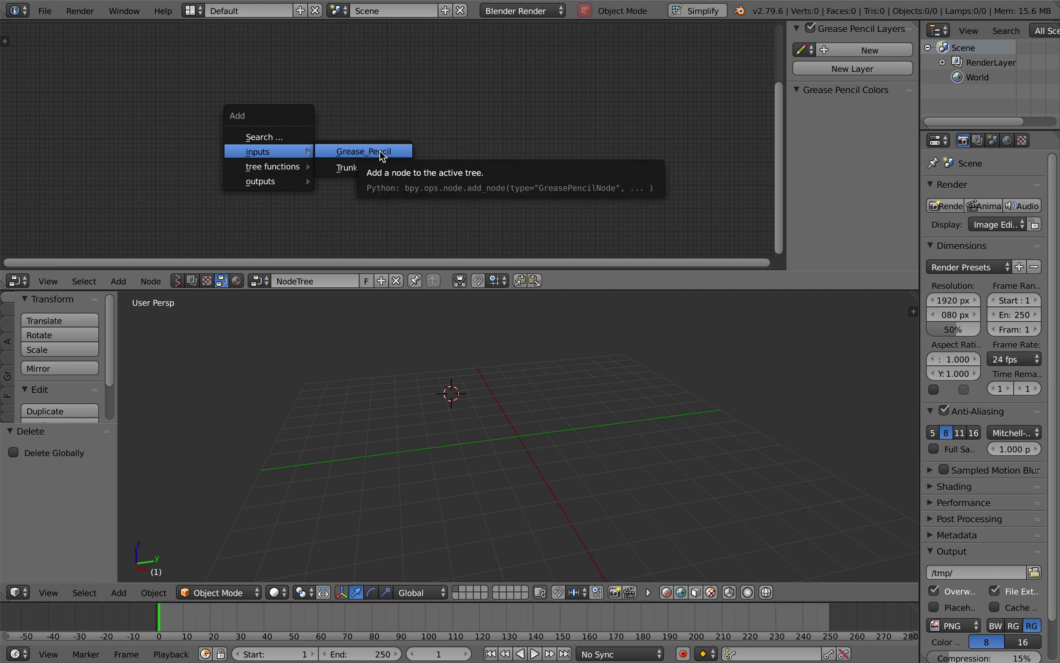
click(365, 169)
click(307, 113)
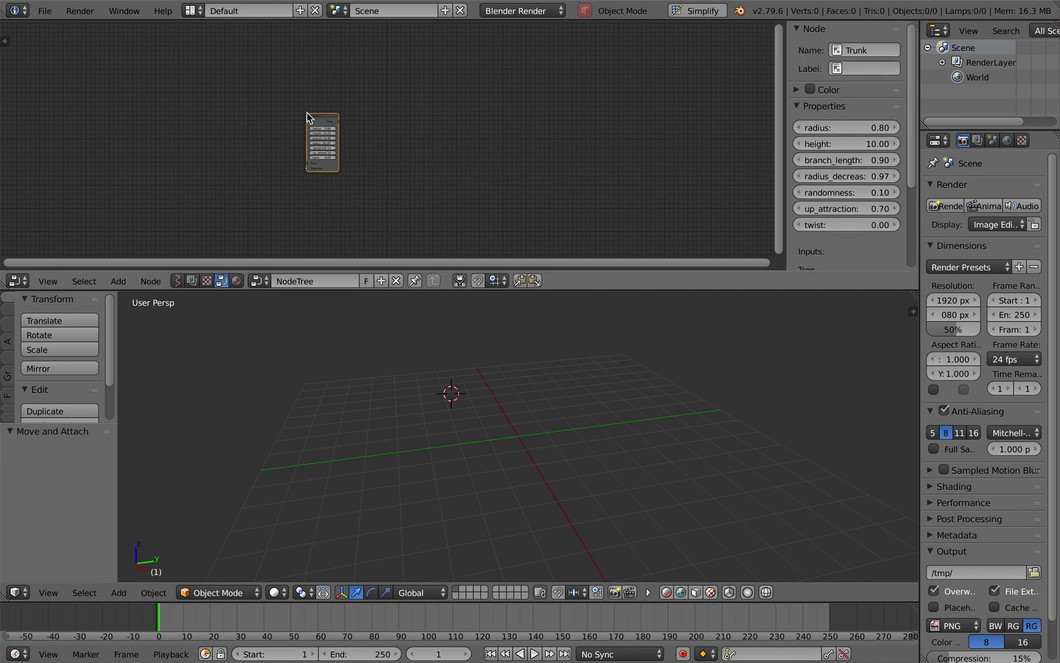
scroll(307, 113, up, 5)
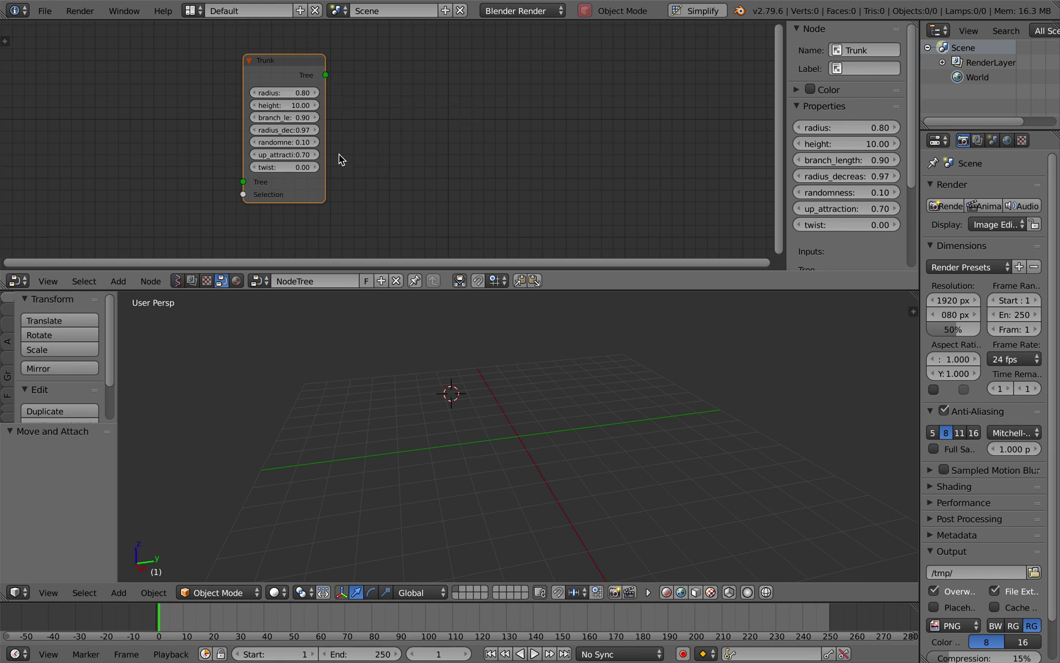
Show the tool shelf's output node category and widen the category list
click(816, 107)
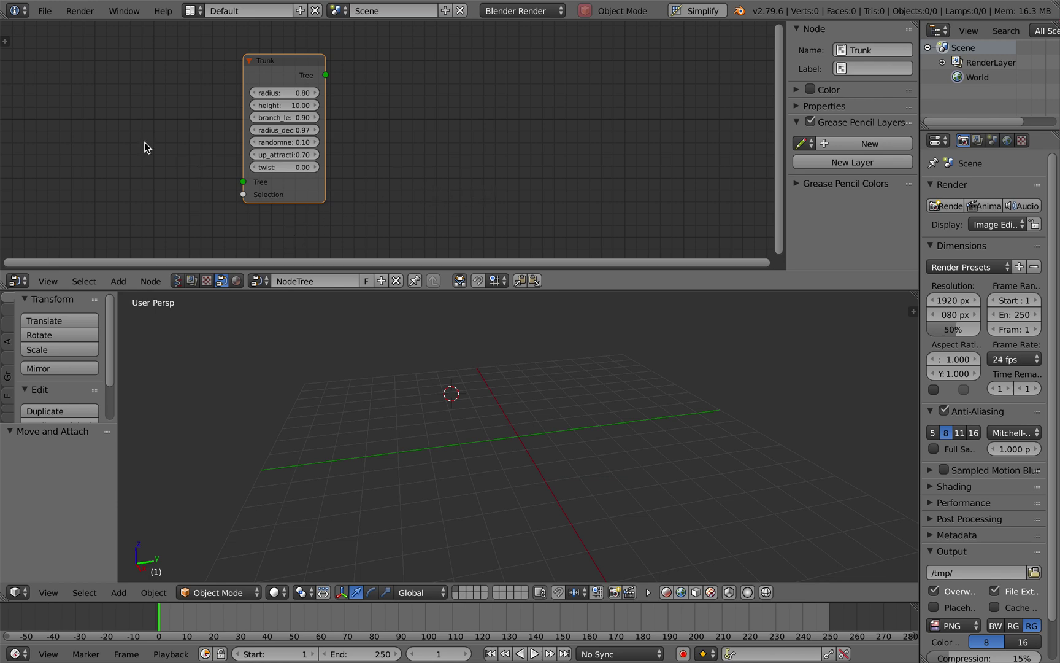
click(5, 41)
click(8, 233)
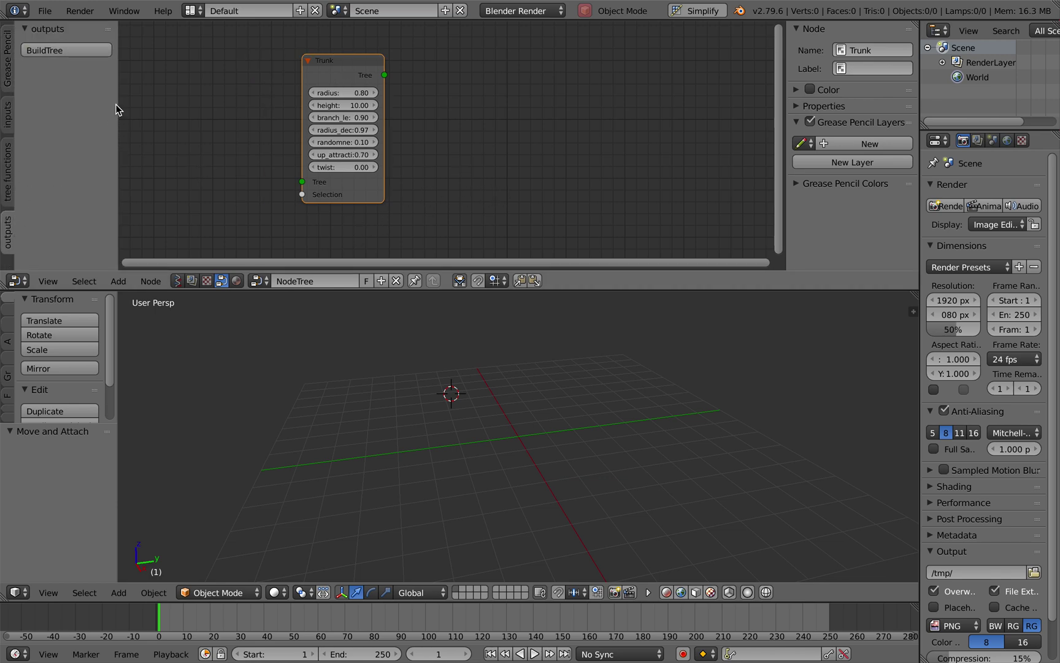
drag(117, 102, 198, 103)
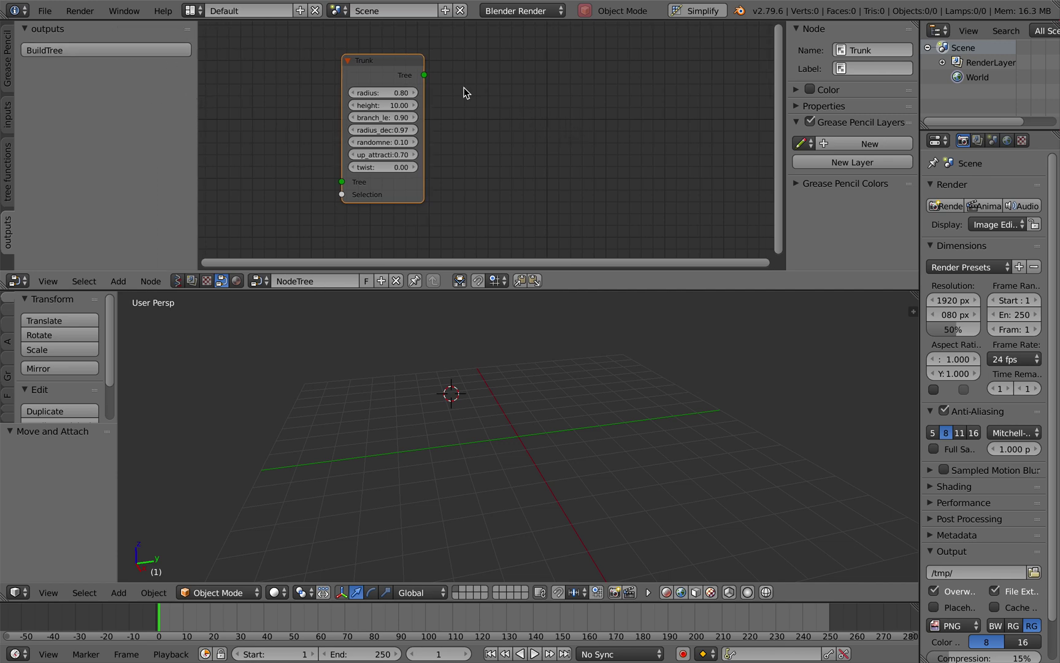
Add a BuildTree node, connect the Trunk's Tree output to it, and create the Tree object
click(142, 50)
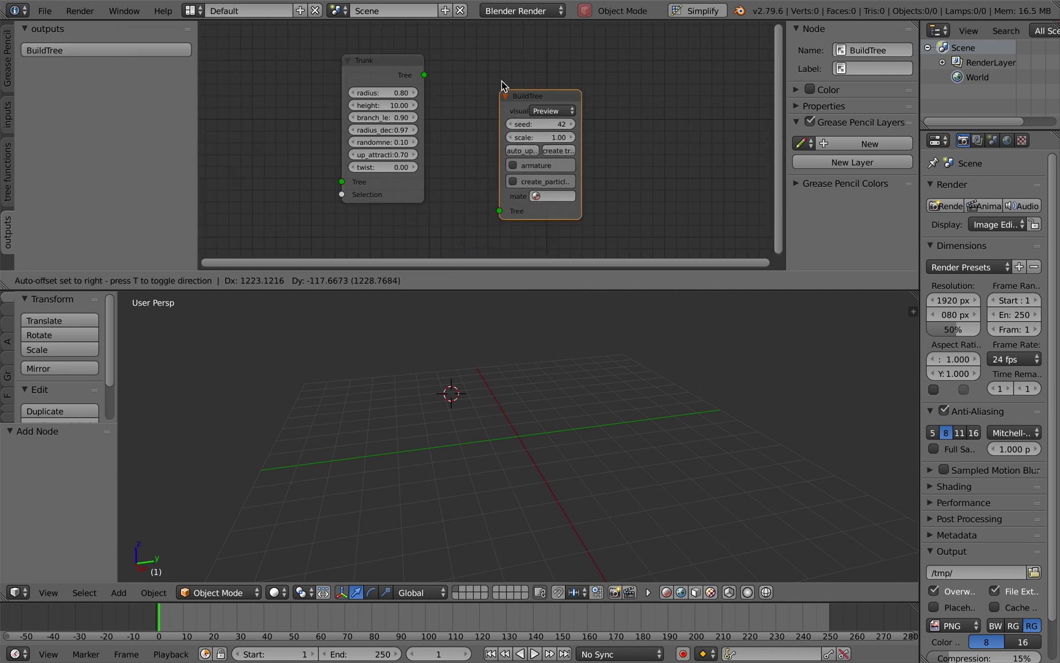
click(520, 66)
drag(424, 74, 425, 75)
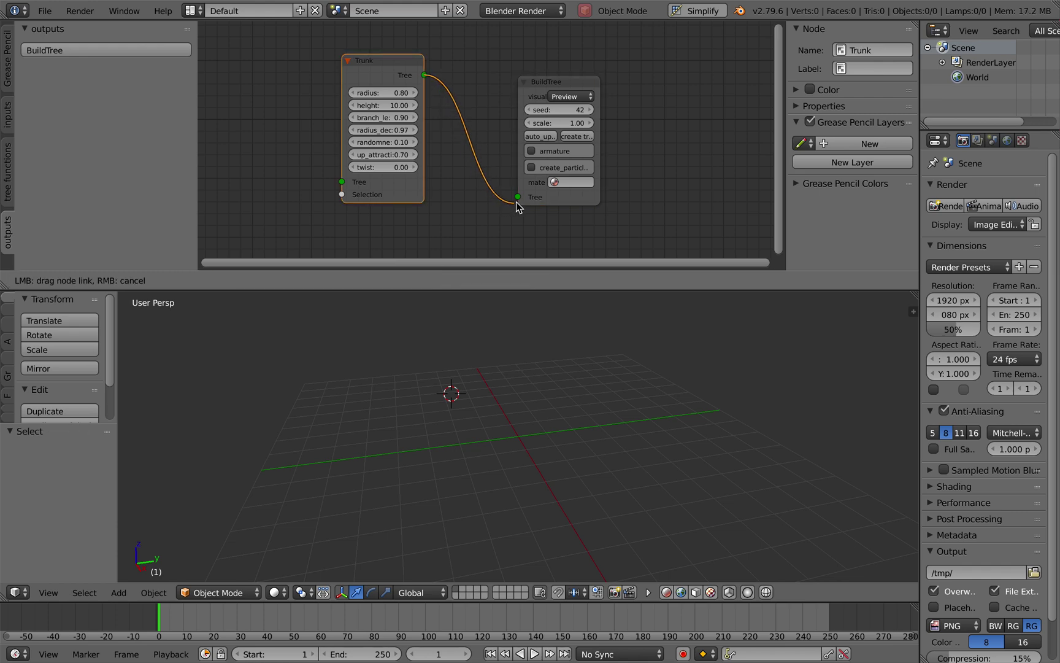
drag(516, 198, 518, 197)
drag(597, 174, 659, 175)
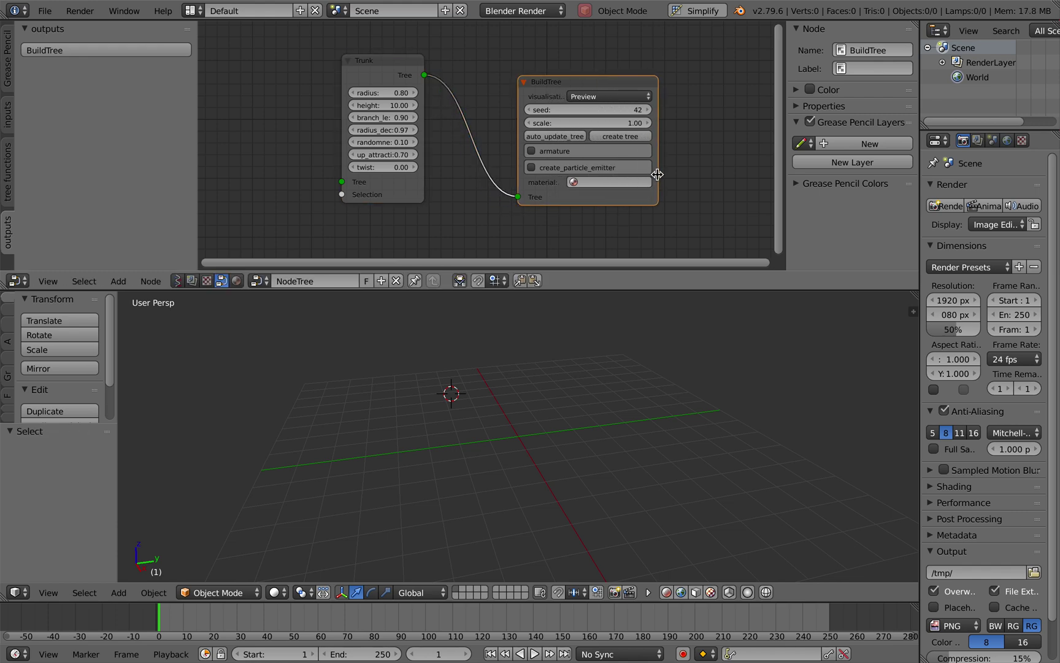
click(606, 143)
Enable auto_update_tree, raise trunk radius to 1.46 and height to 11.80, and spread the nodes apart
scroll(515, 334, down, 5)
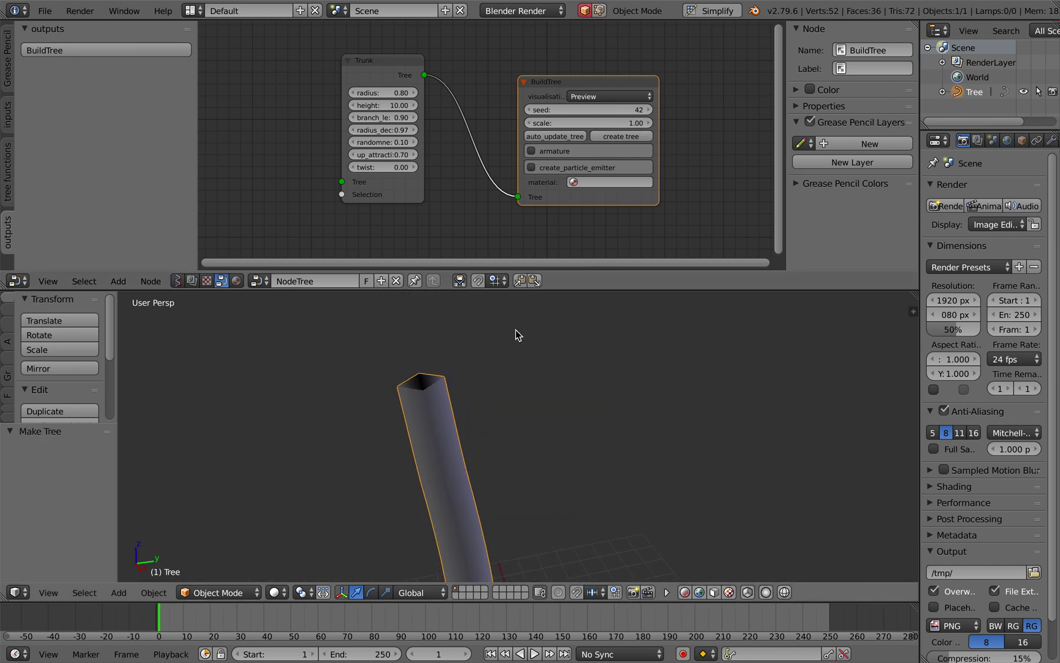
scroll(516, 332, up, 2)
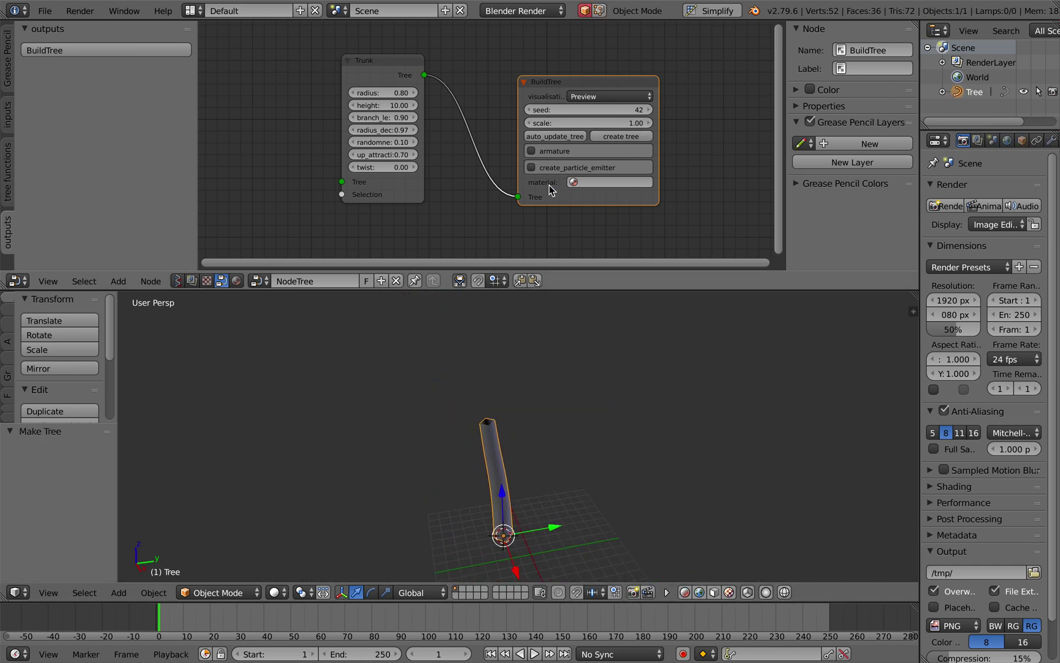
click(554, 137)
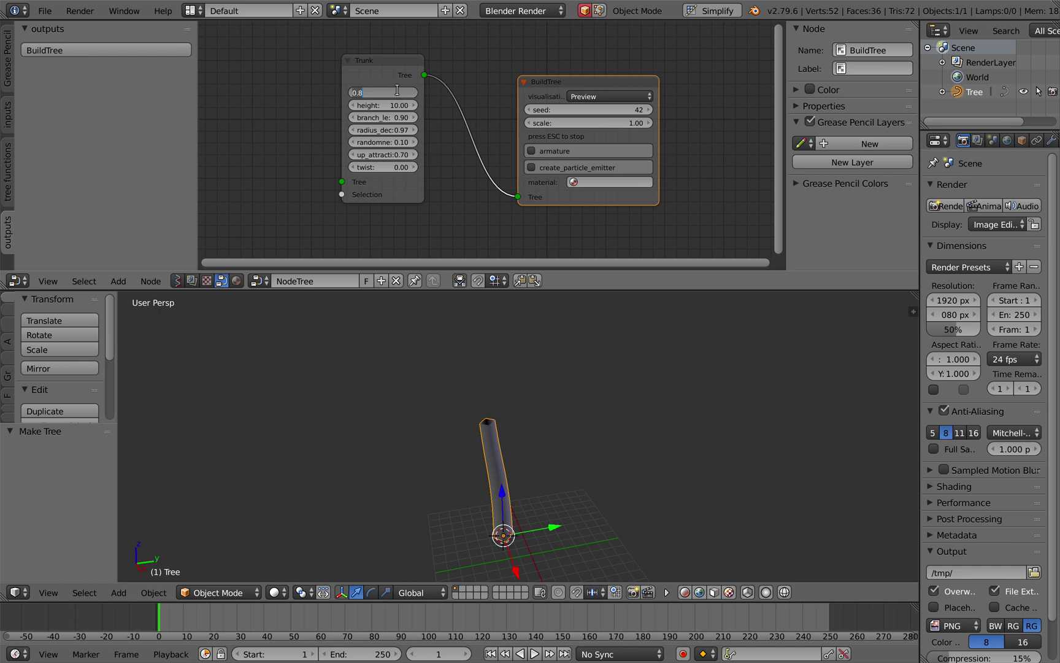
drag(415, 97, 442, 93)
drag(404, 105, 430, 105)
drag(525, 92, 610, 89)
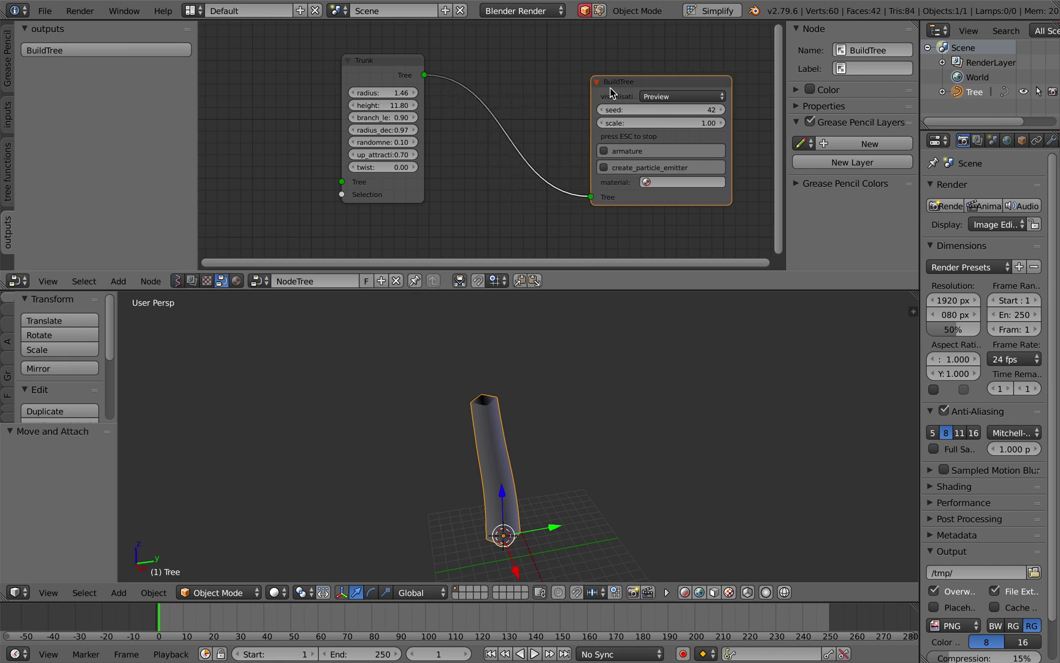
drag(416, 82, 347, 69)
key(shift+a)
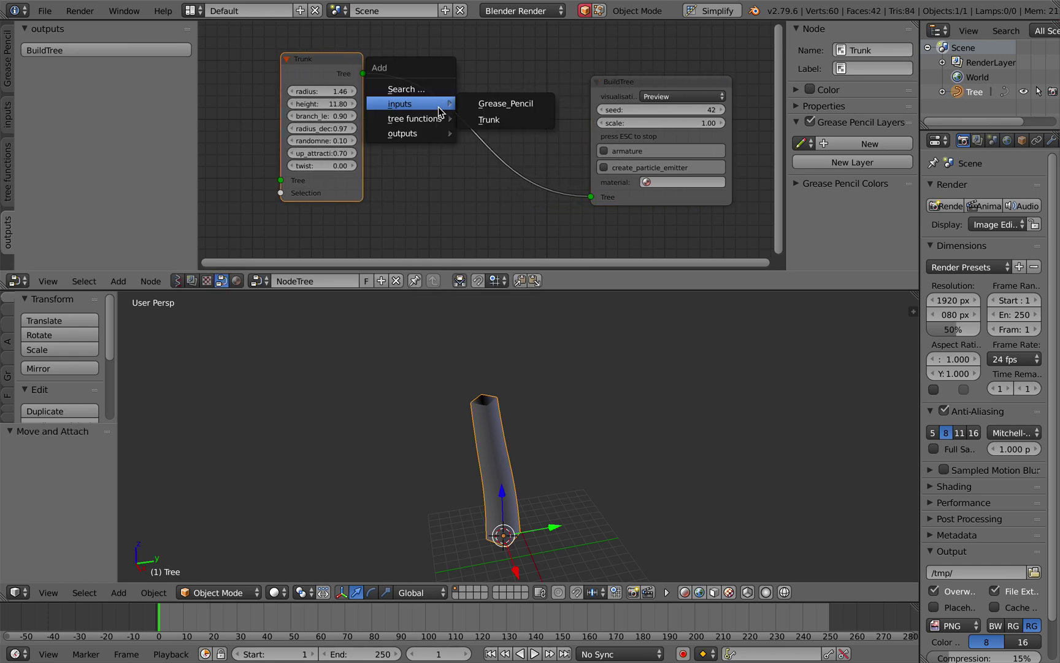
Drop a Split node onto the Trunk–BuildTree link and raise trunk height to 15.88
mouse_move(445, 119)
click(488, 117)
click(448, 70)
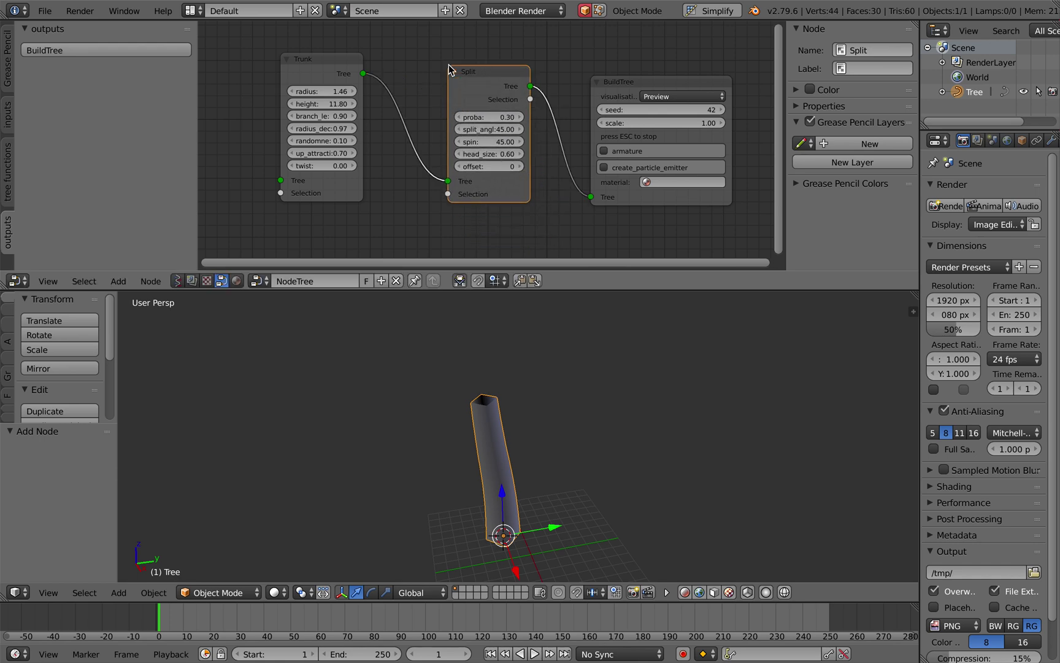
drag(525, 117, 553, 115)
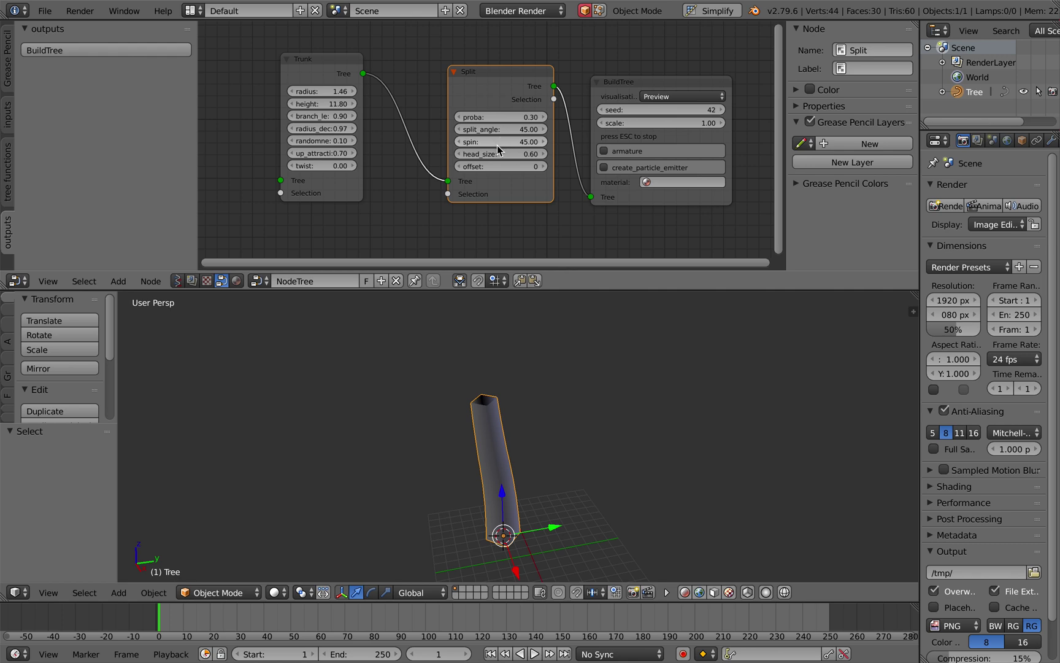
drag(322, 104, 355, 106)
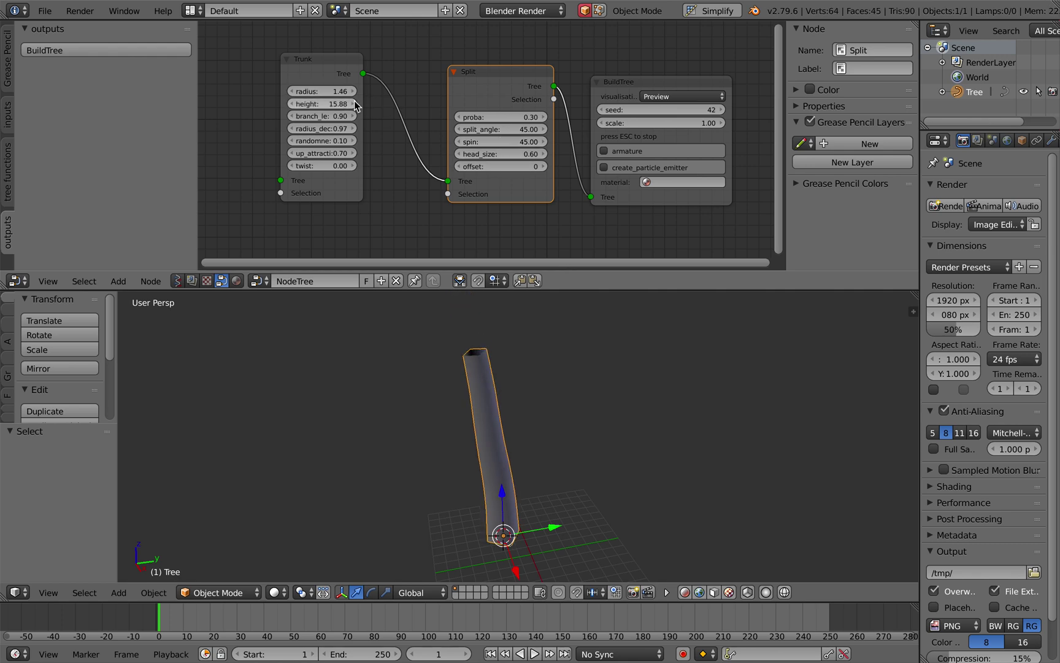
Insert a Grow node into the link between the Split and BuildTree nodes
key(shift+a)
mouse_move(414, 114)
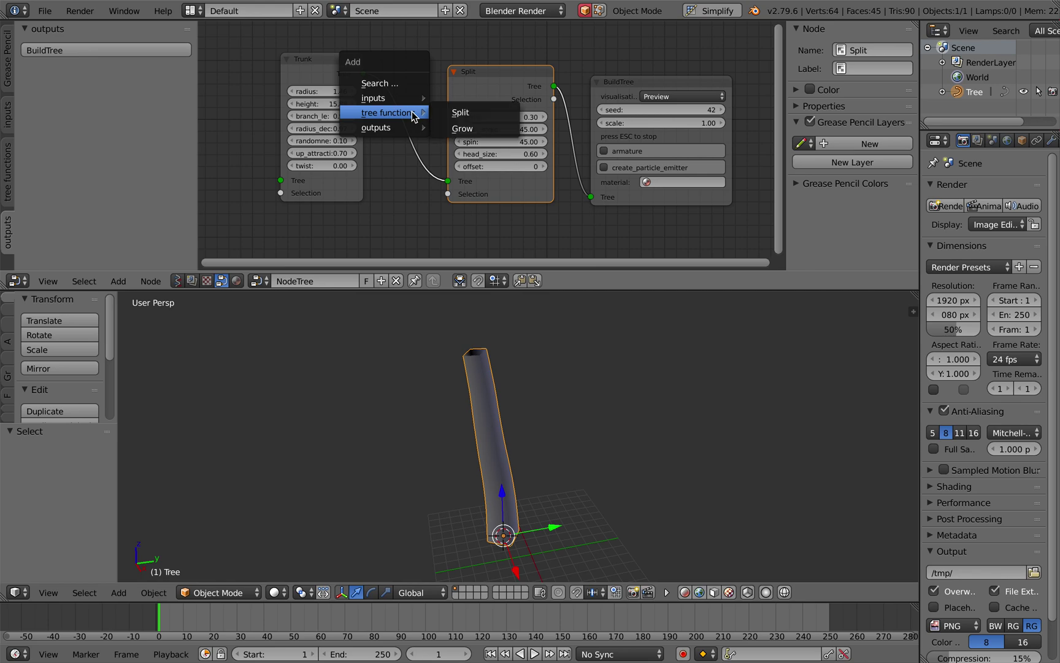
click(462, 128)
click(620, 100)
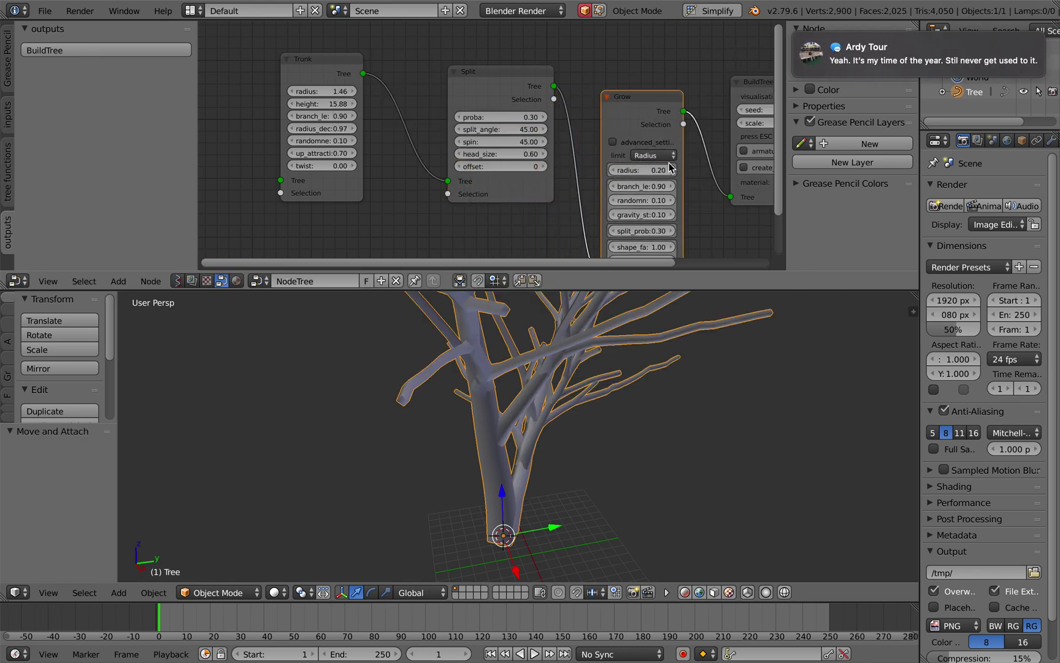
scroll(618, 369, down, 5)
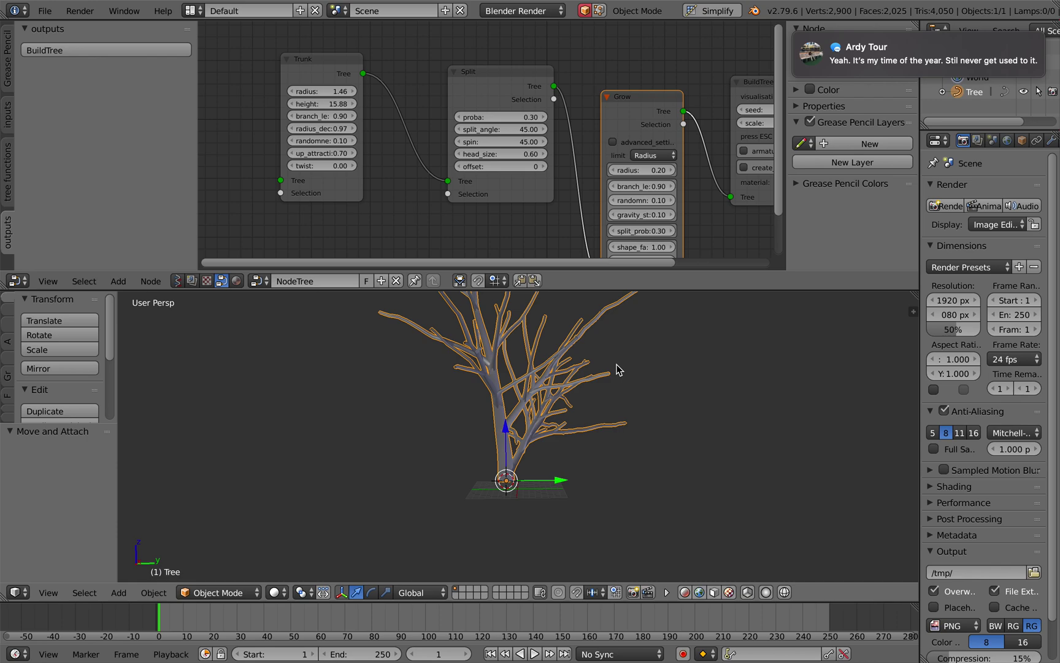
scroll(635, 355, up, 5)
mouse_move(868, 54)
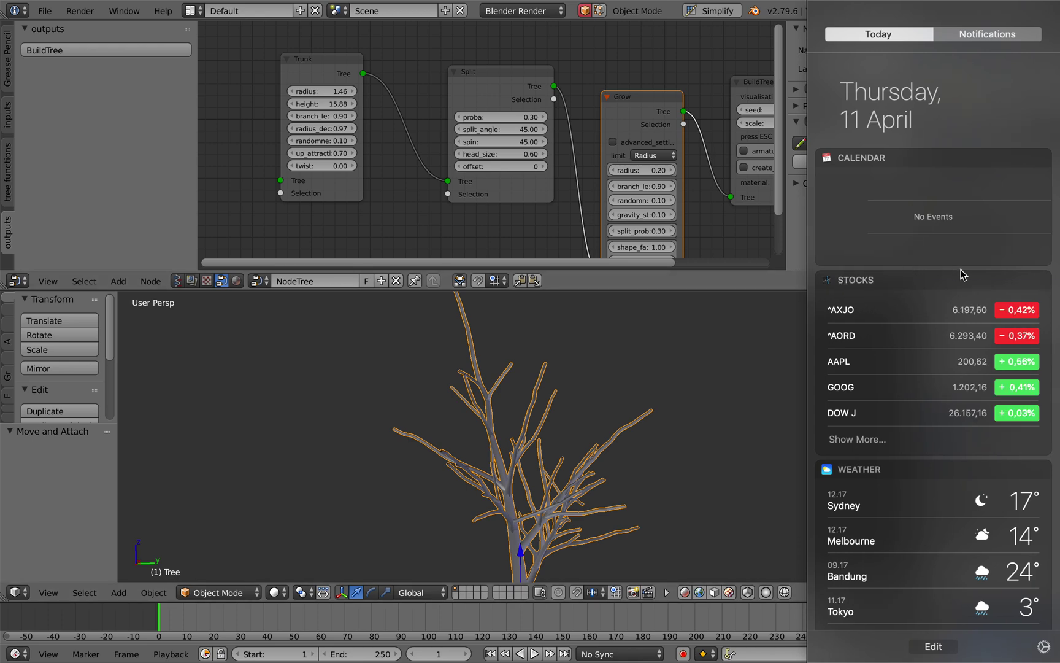
Look over the notifications and Today panel, then dismiss Notification Center to return to Blender
click(957, 38)
click(876, 36)
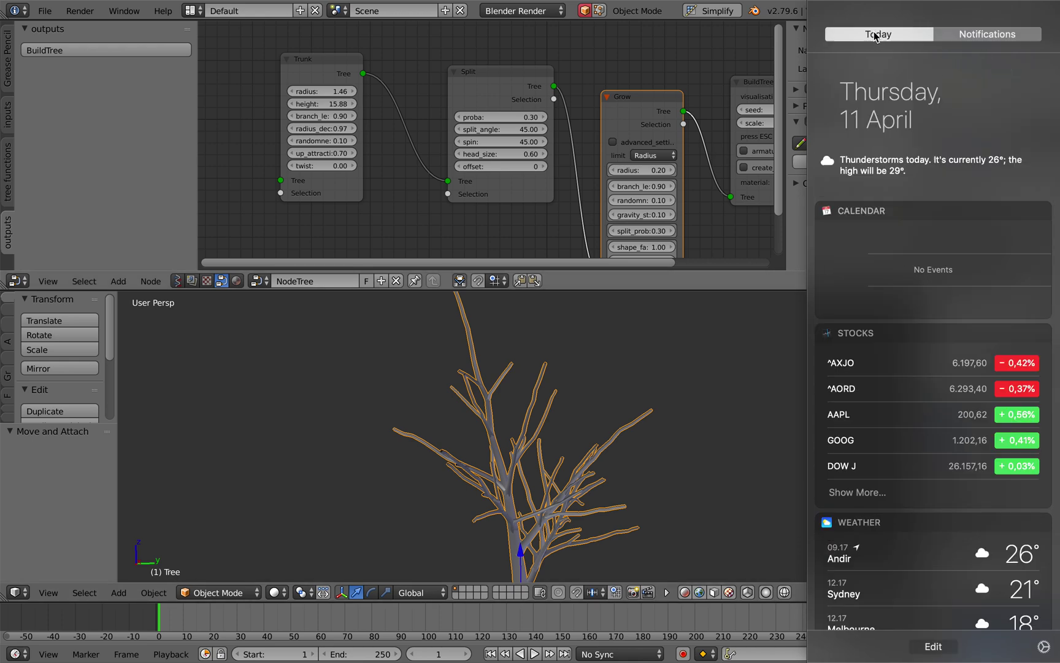
scroll(880, 260, down, 10)
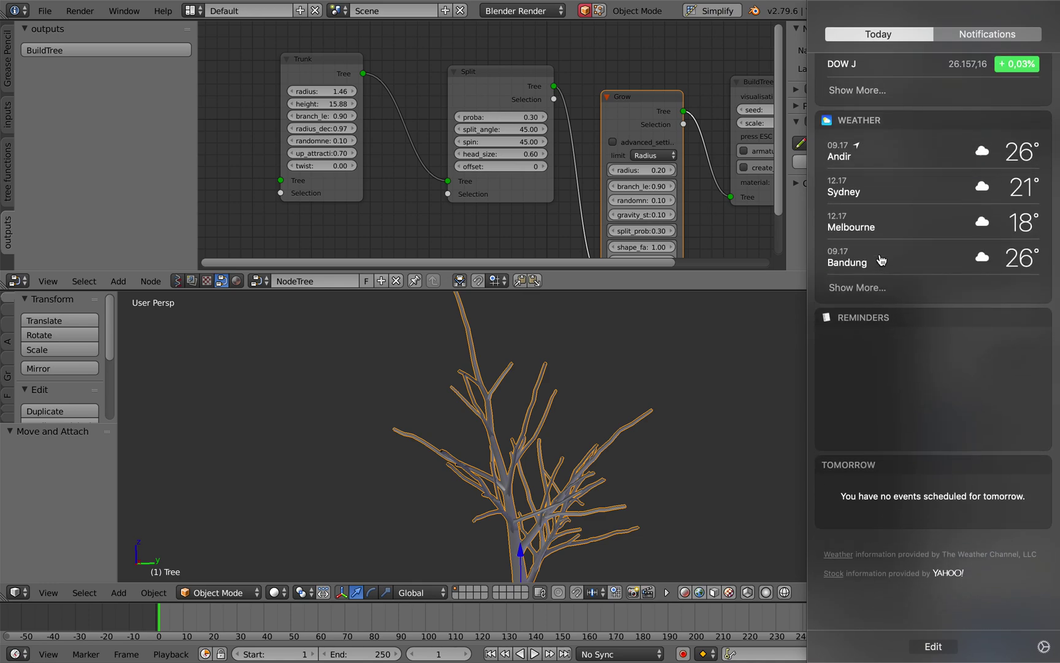
click(556, 293)
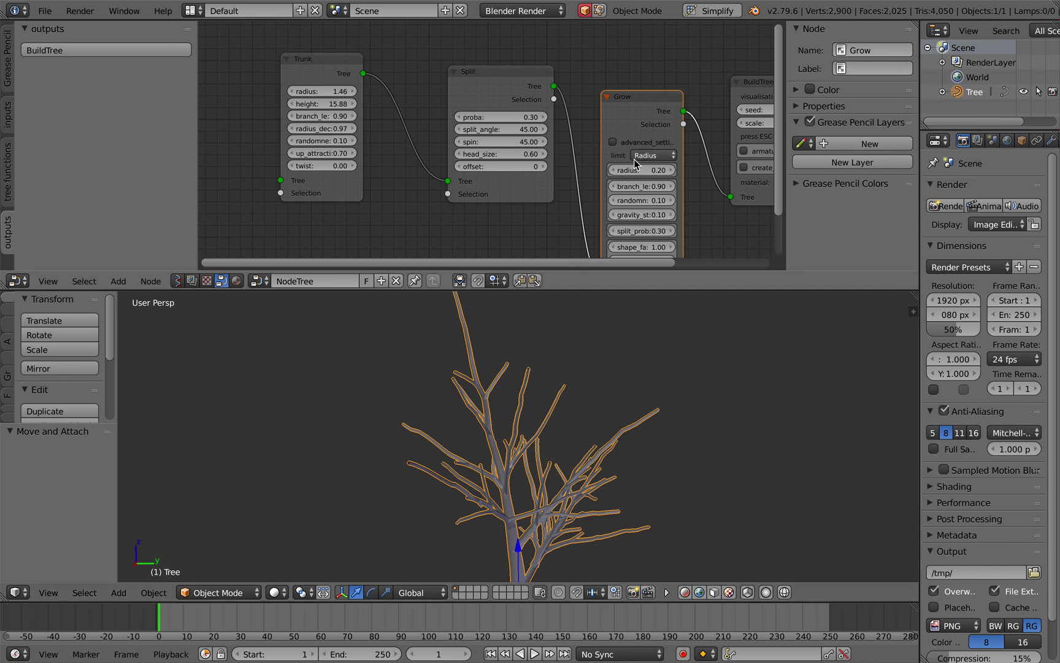
Drag the Grow node's radius from 0.20 up to 0.32
mouse_move(638, 170)
mouse_down()
mouse_move(652, 170)
mouse_move(625, 170)
mouse_up()
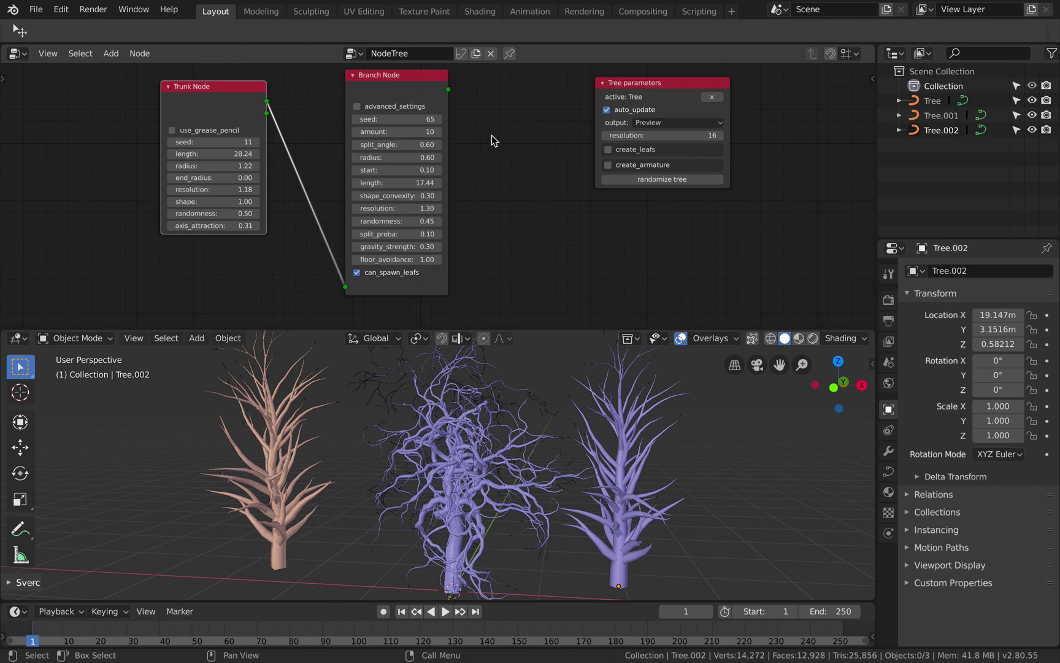
Enable the Branch Node's advanced settings and set max_split_number to 2
drag(408, 80, 418, 80)
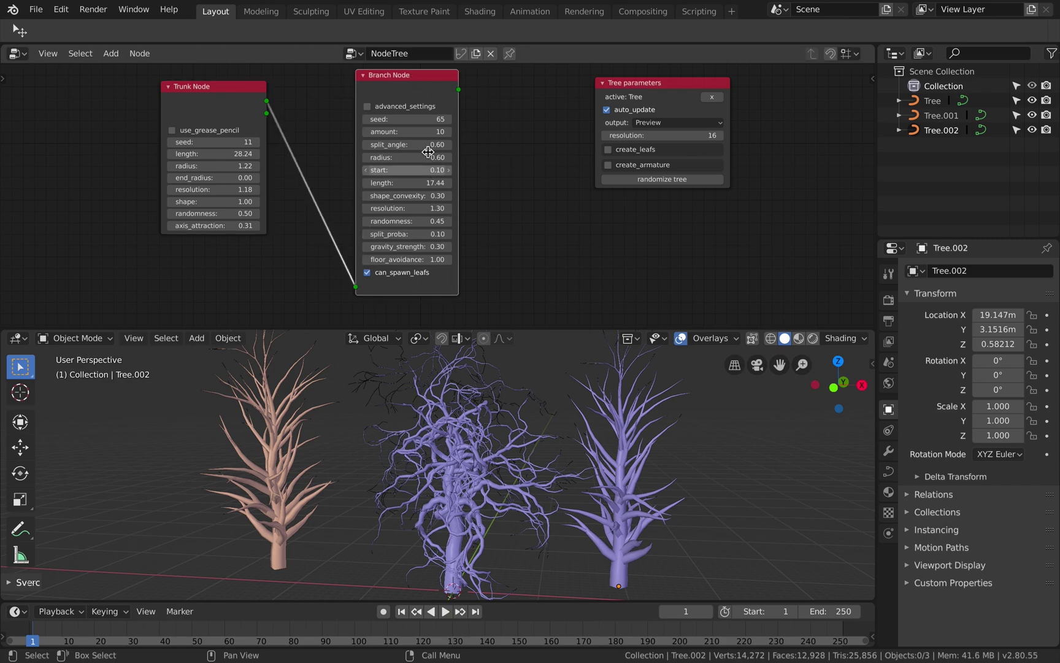
click(406, 108)
click(406, 108)
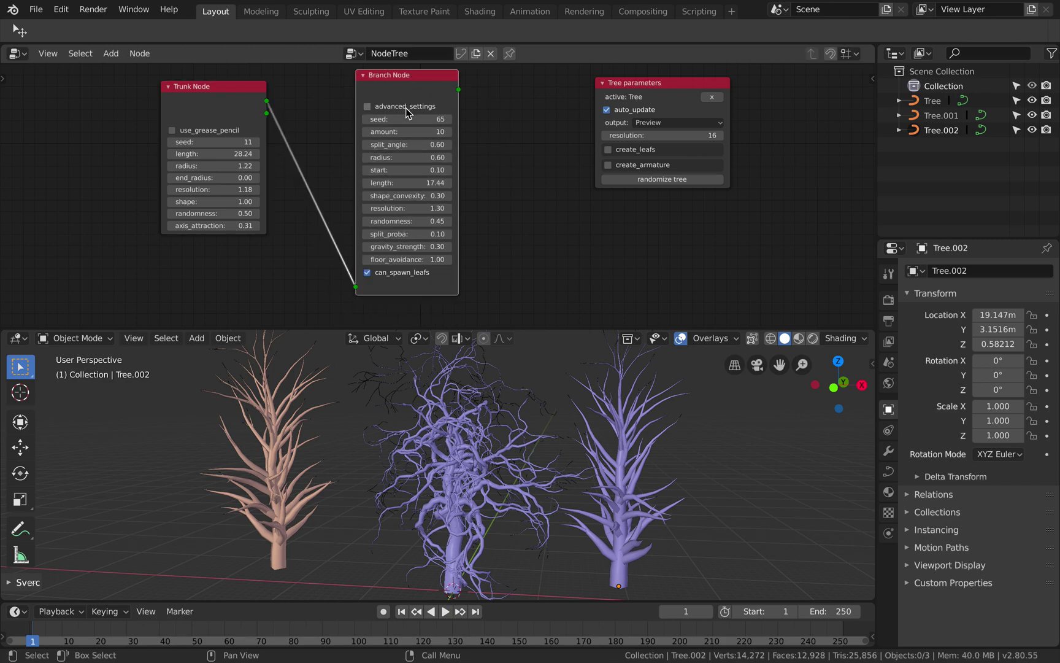
click(406, 108)
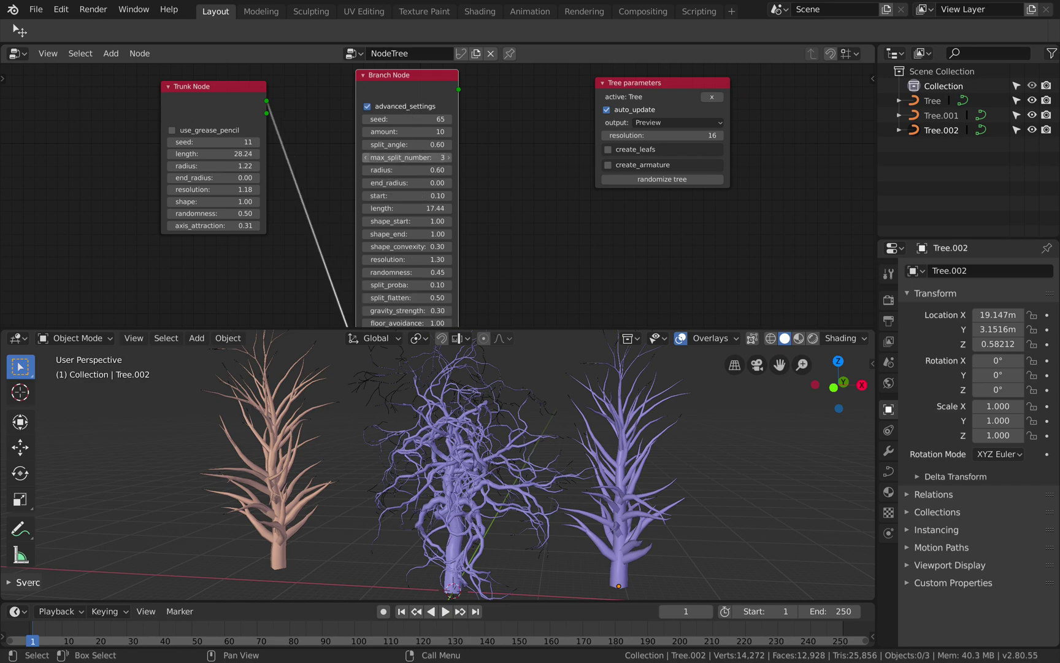
drag(431, 157, 432, 154)
click(448, 157)
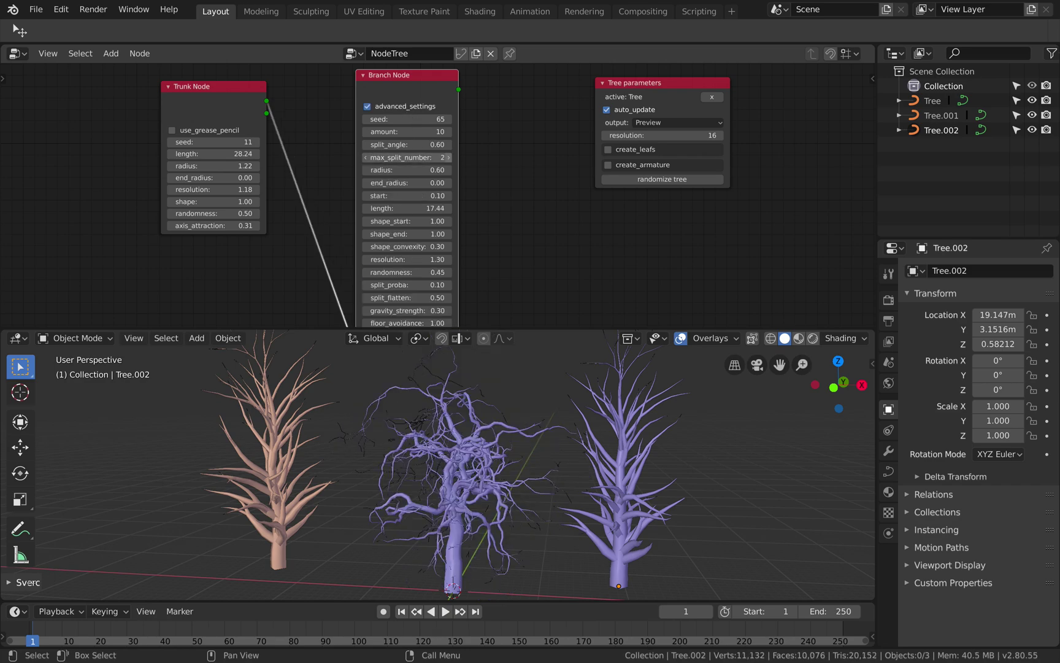
click(448, 157)
click(448, 158)
click(448, 158)
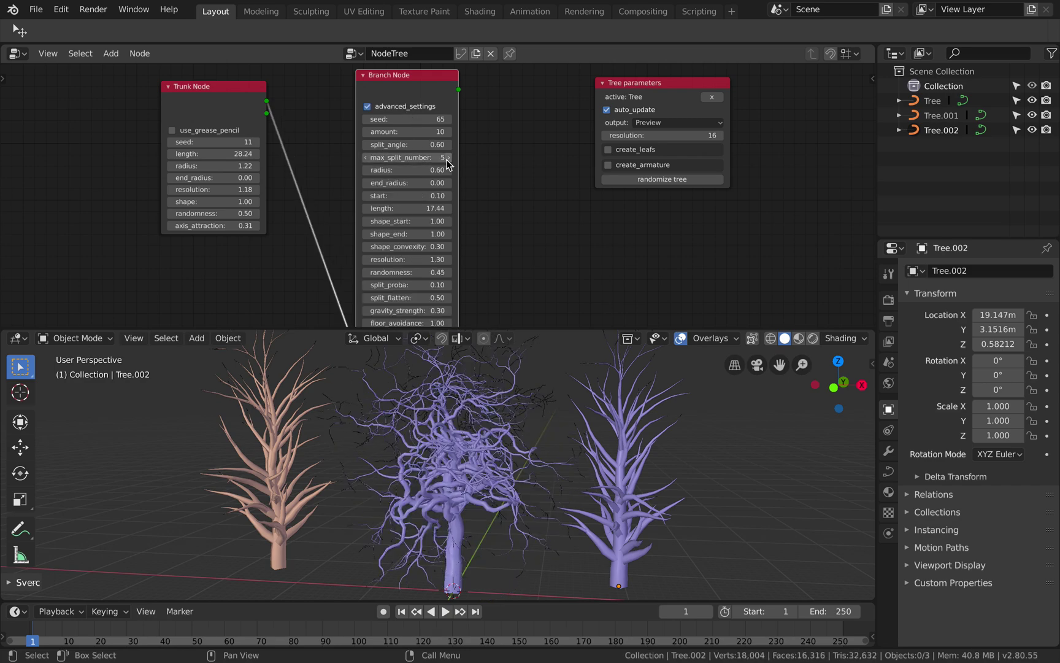
click(367, 158)
click(367, 158)
click(367, 158)
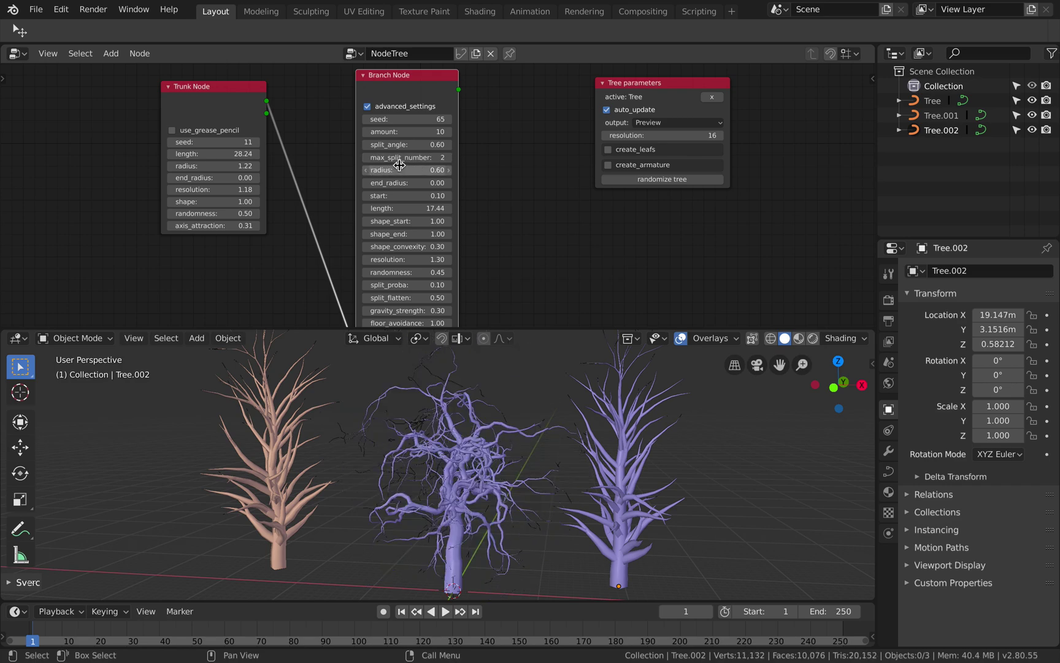
Lower branch radius and randomness, split_flatten to 0.41, and reduce gravity_strength to stop drooping
drag(399, 166, 416, 207)
scroll(417, 204, down, 2)
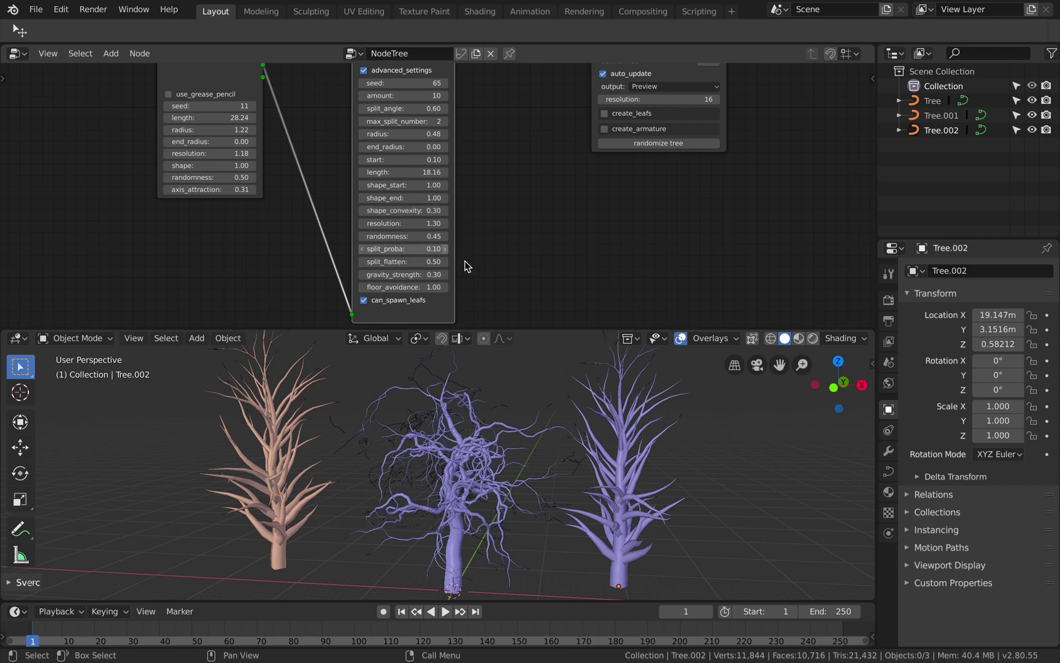
drag(405, 235, 387, 235)
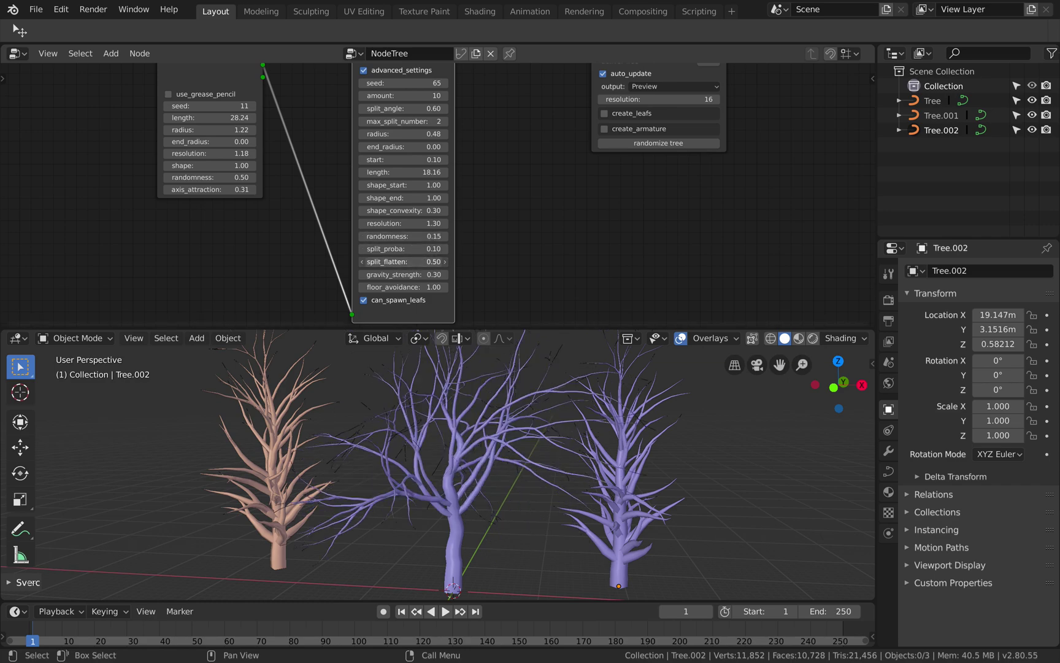
drag(405, 261, 432, 274)
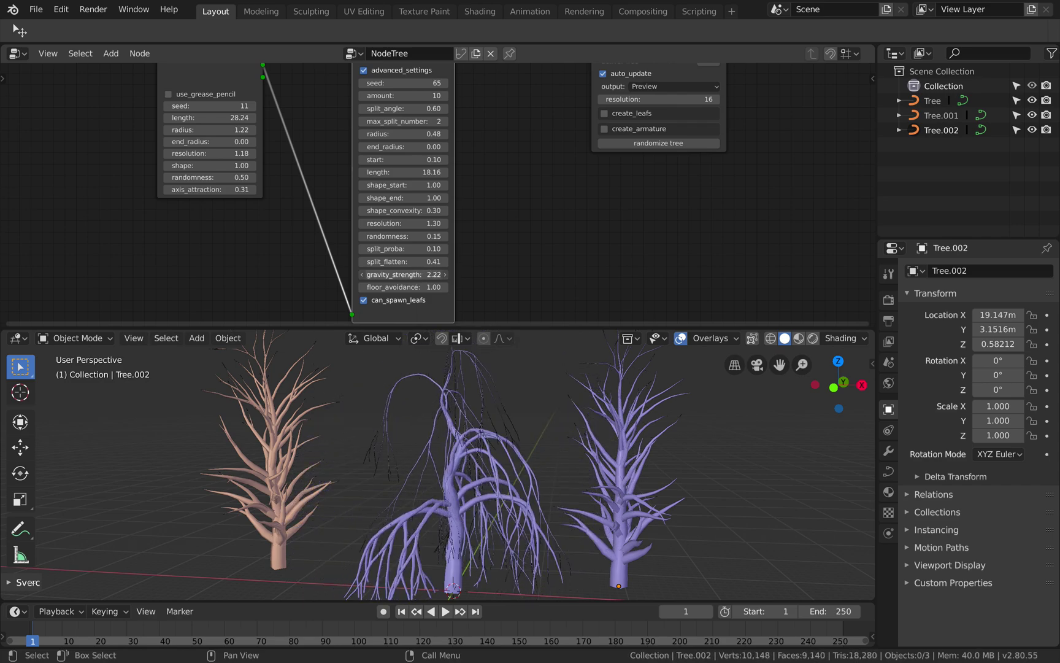
drag(437, 274, 402, 286)
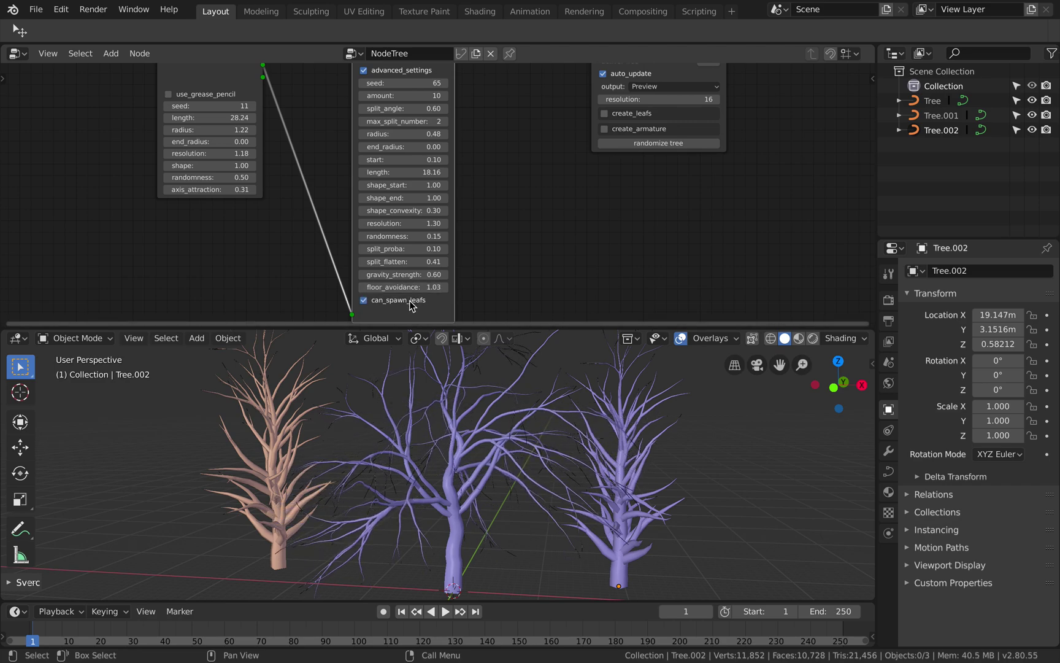
middle_drag(584, 170, 582, 168)
Enable create_leafs in the Tree parameters and randomize the tree
click(632, 169)
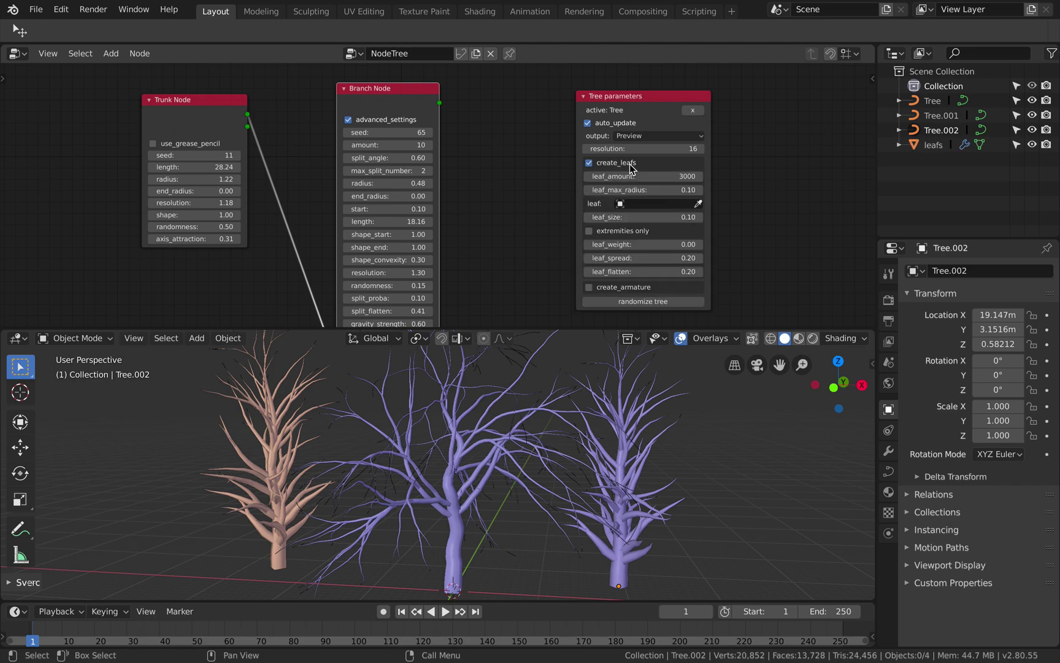
click(644, 301)
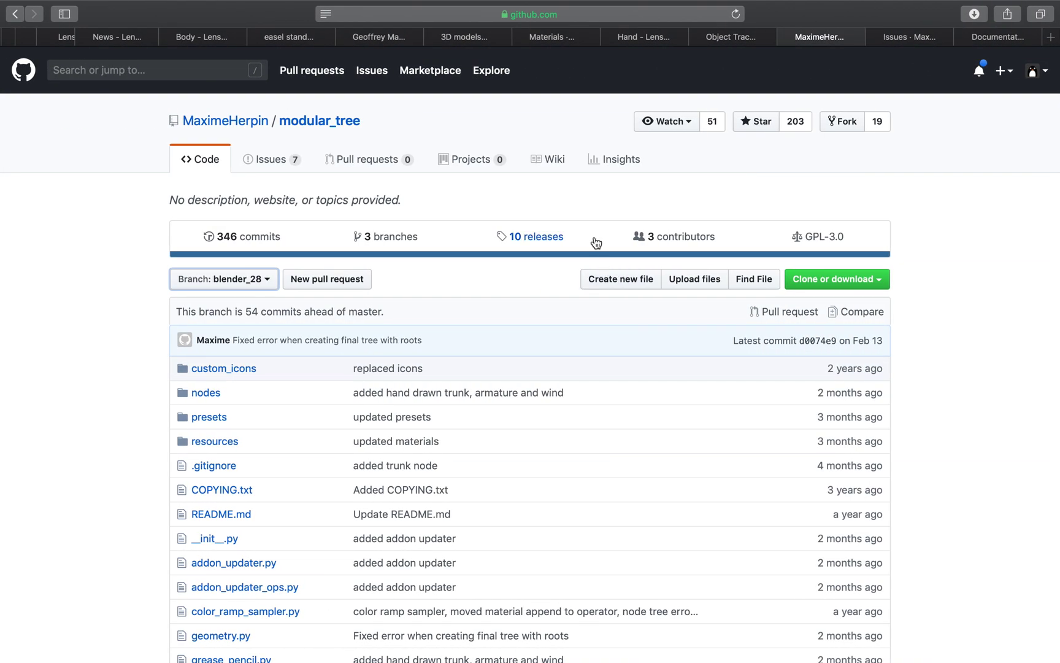
Scroll through the modular_tree open issues list, then return to the code page
click(895, 36)
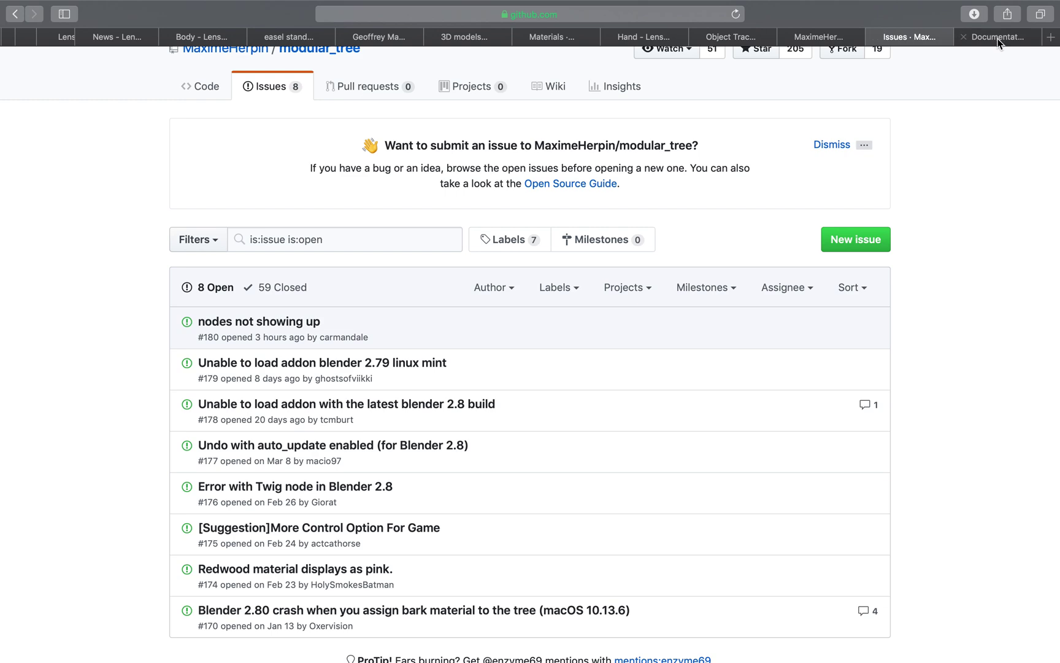
scroll(691, 284, down, 2)
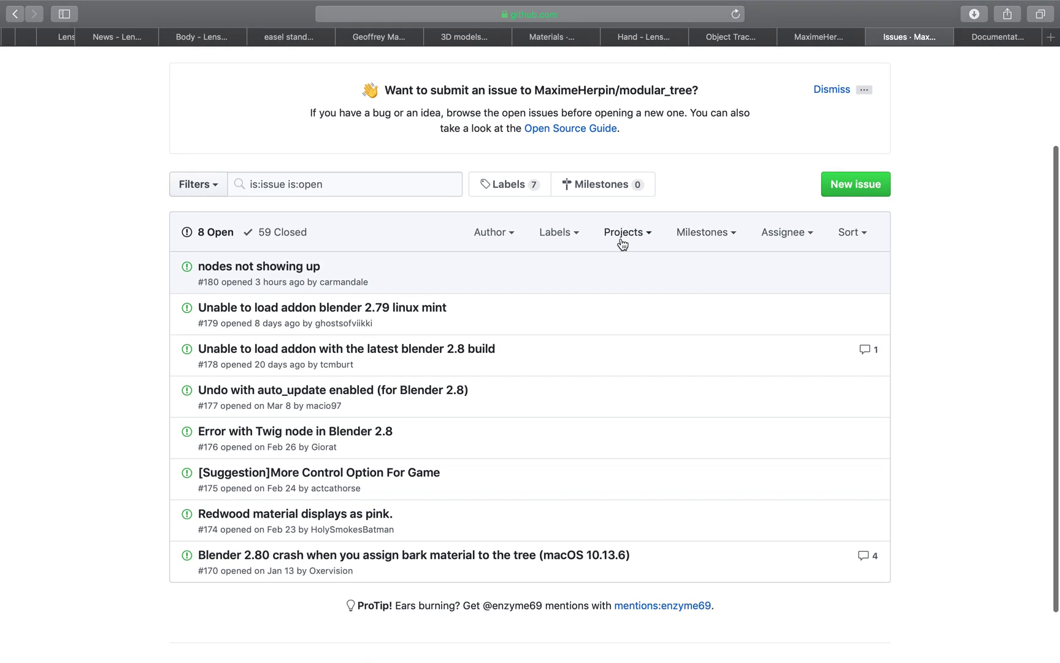
scroll(622, 241, up, 2)
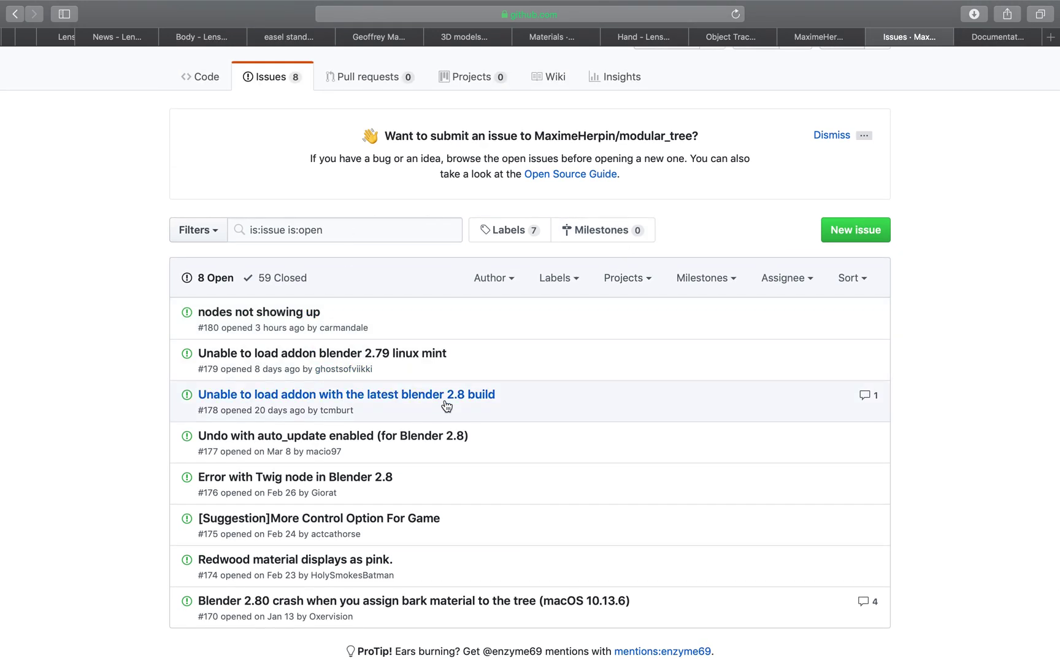
scroll(429, 398, down, 1)
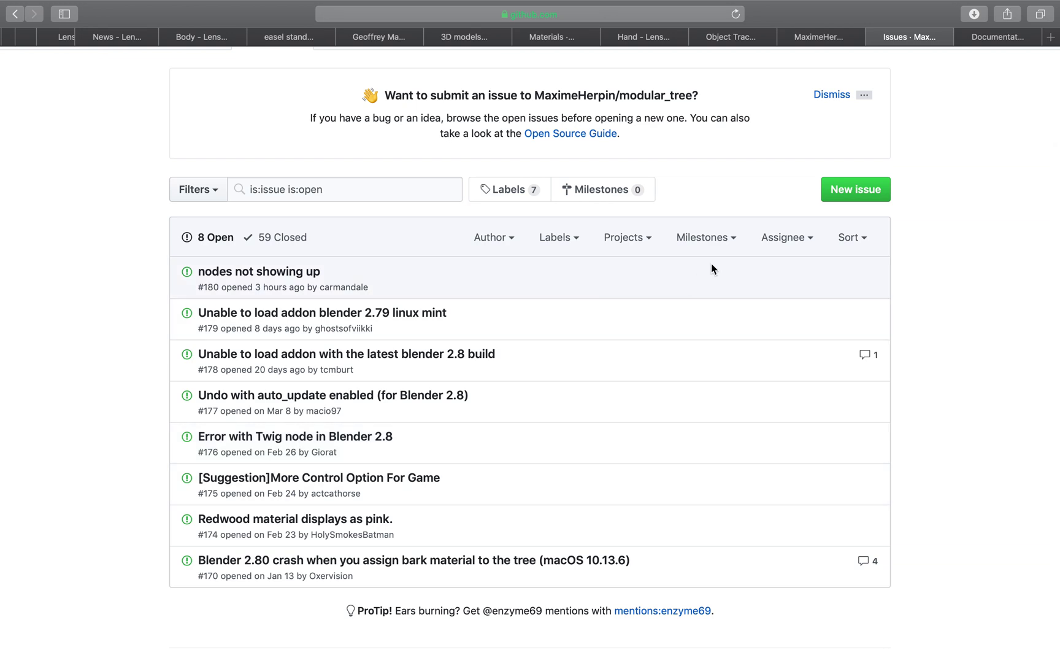
click(822, 37)
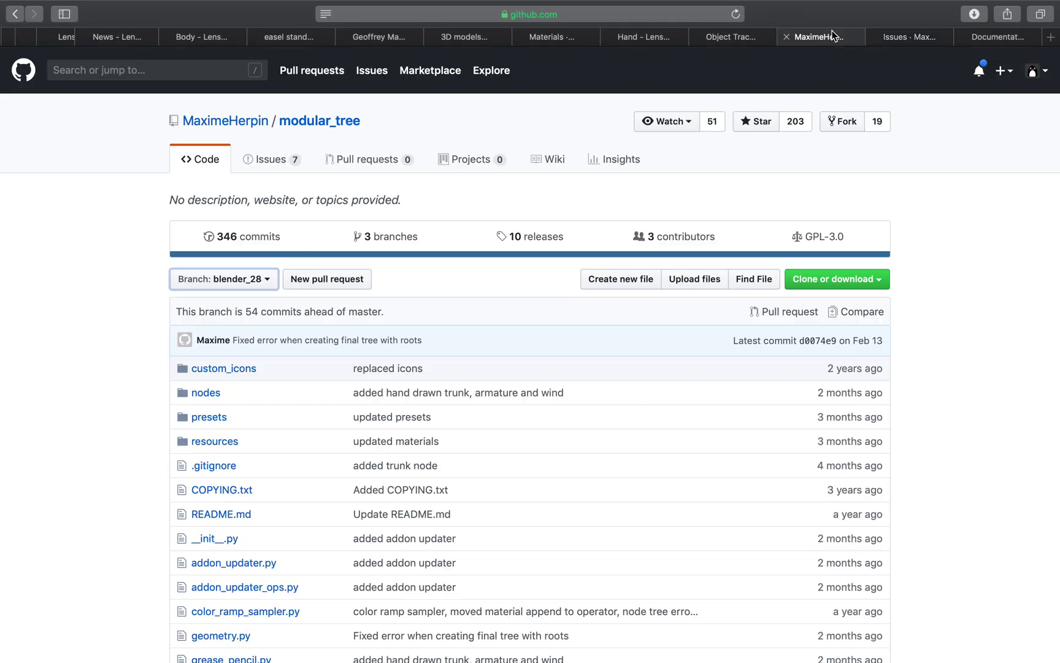
Read the Grease Pencil node page from the Documentation wiki, then go back
click(998, 37)
scroll(613, 273, down, 3)
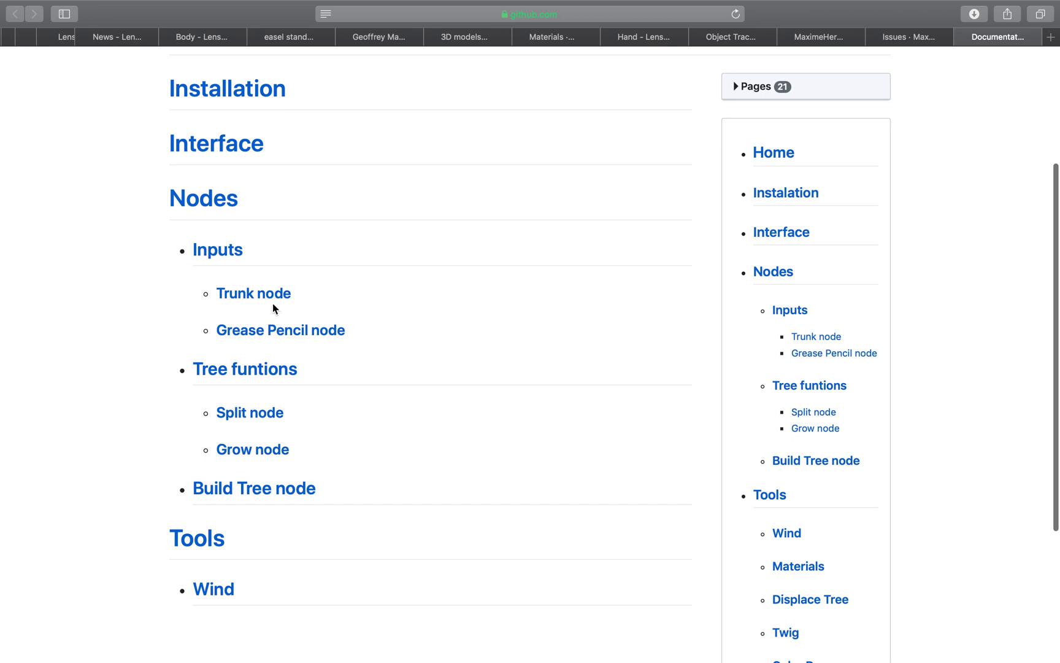
click(277, 329)
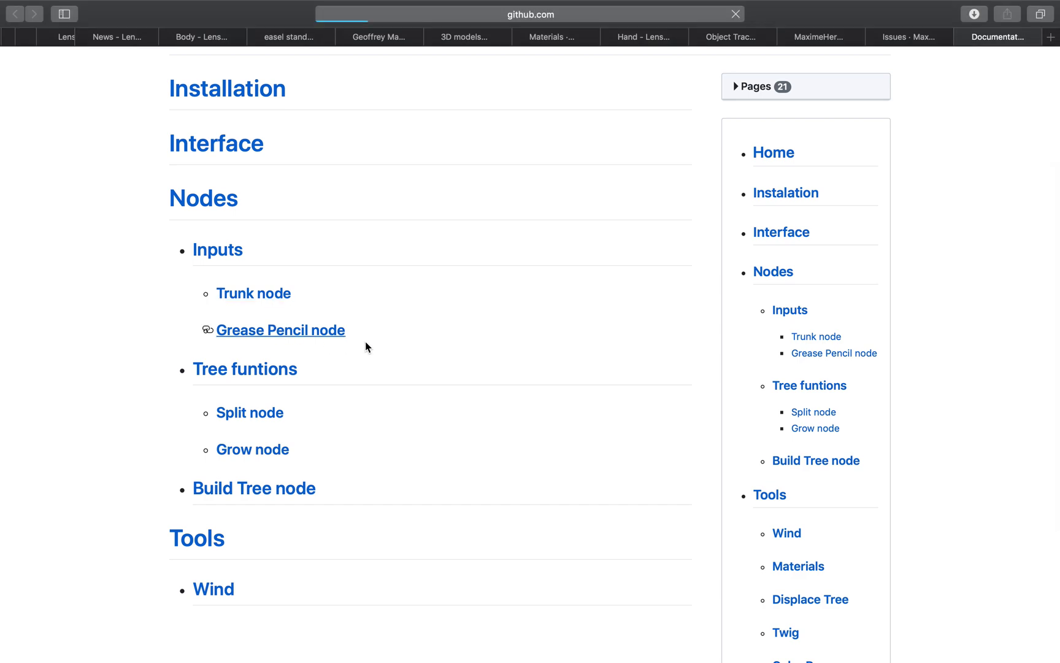
scroll(508, 369, down, 4)
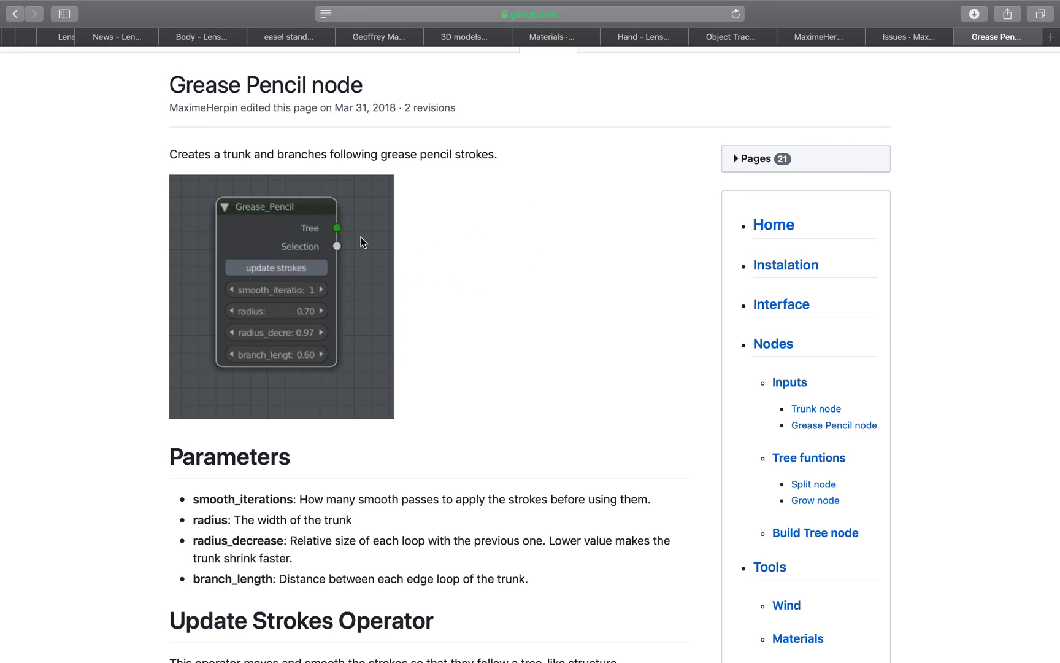
scroll(389, 351, down, 10)
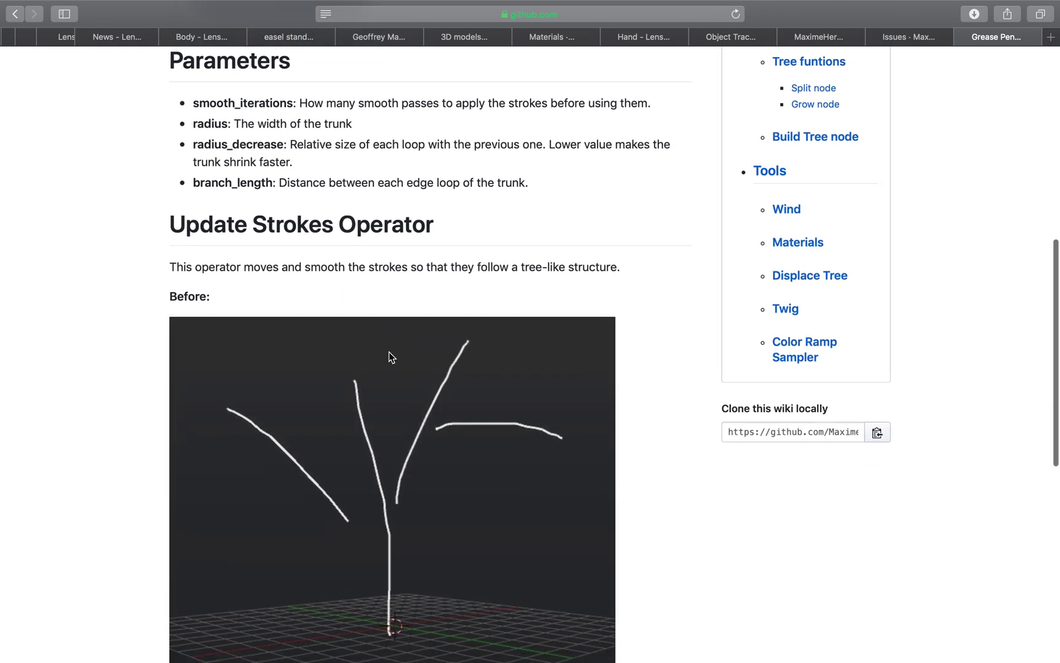
scroll(320, 371, down, 8)
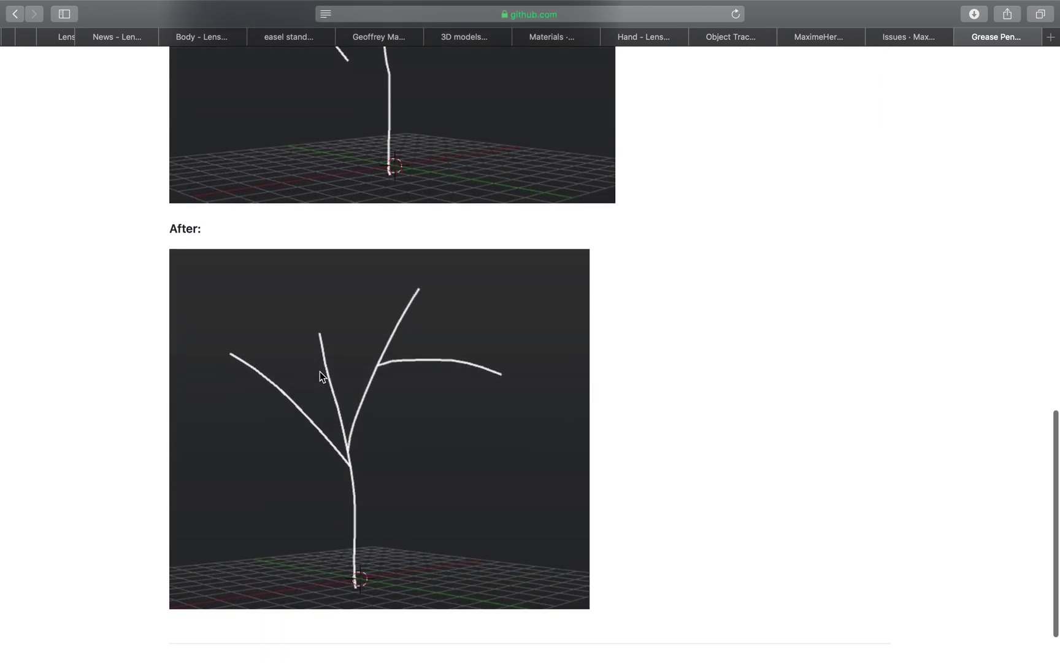
scroll(319, 371, up, 8)
scroll(448, 276, down, 10)
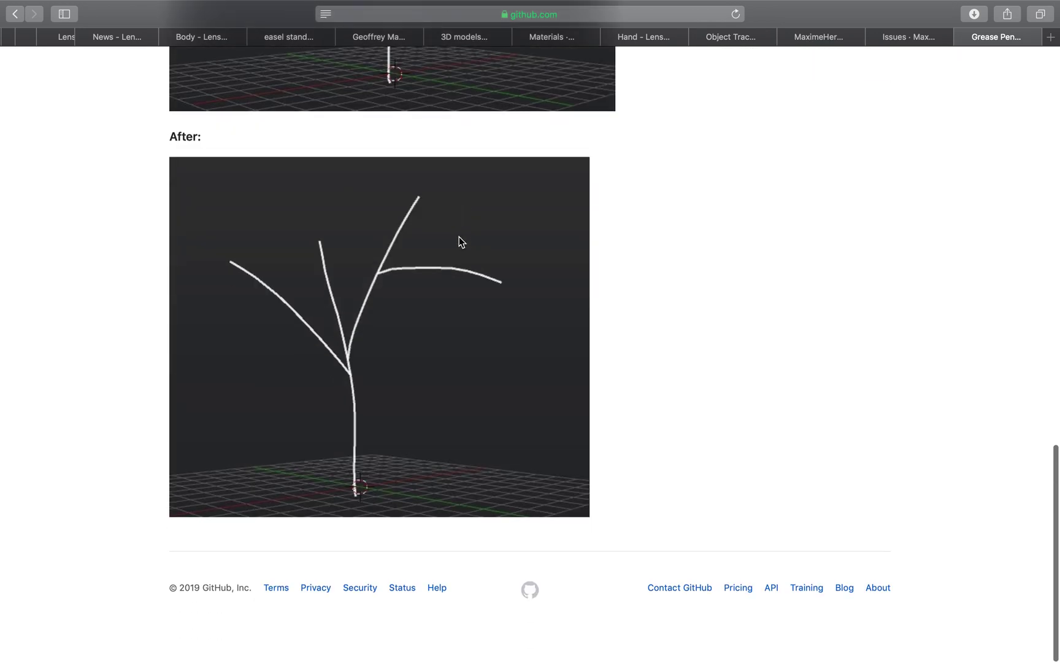
scroll(459, 236, up, 6)
scroll(459, 236, up, 15)
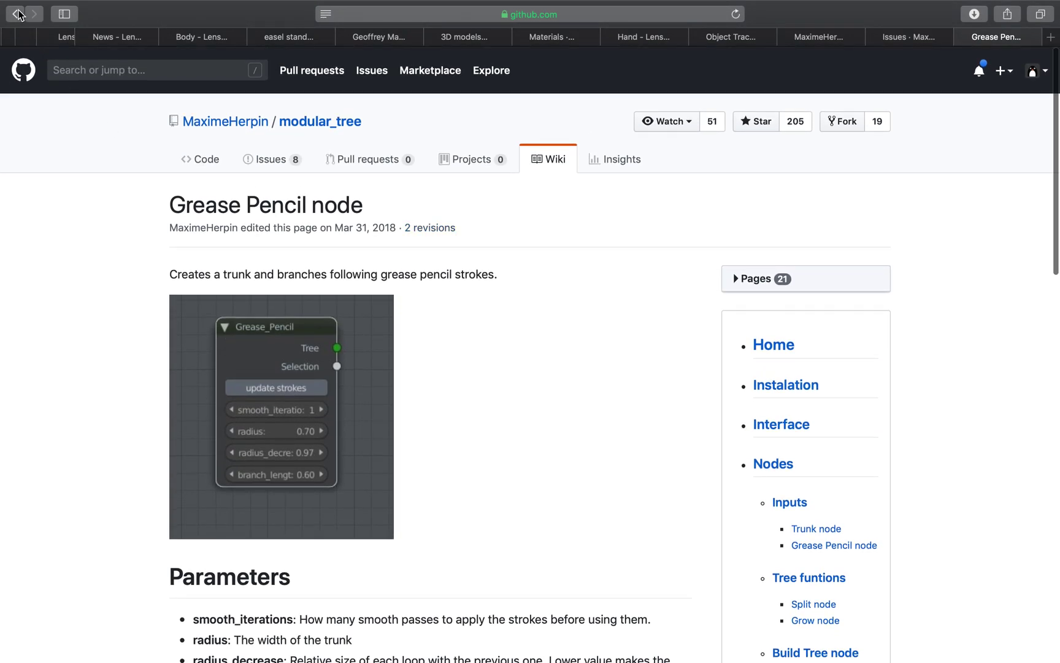
click(17, 14)
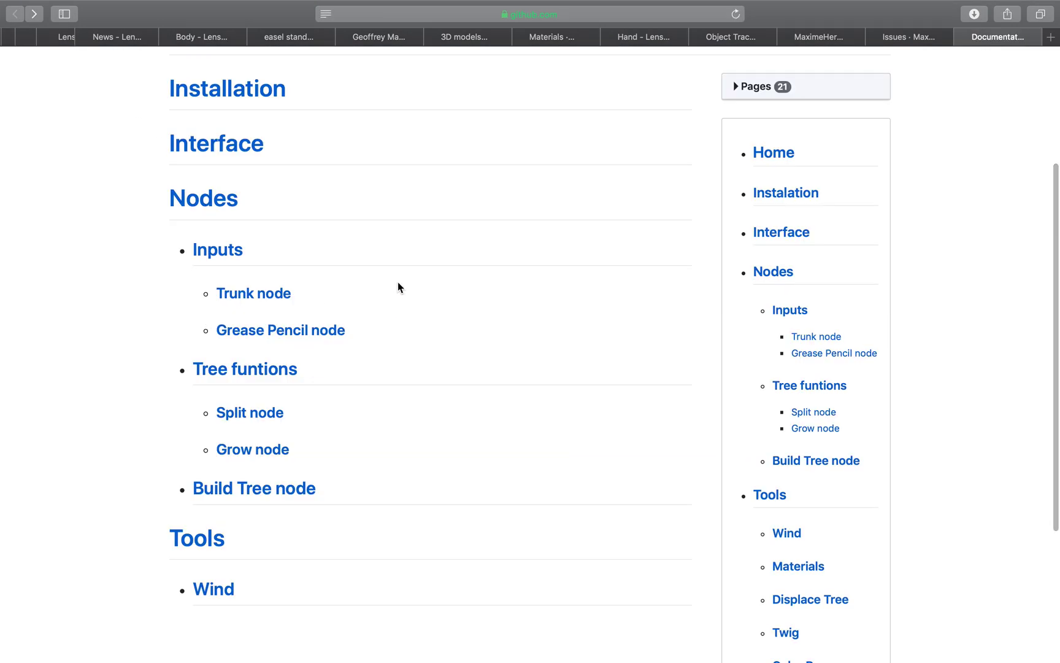
Look over the modular_tree repository file list across the browser tabs
scroll(397, 281, down, 2)
scroll(397, 282, up, 5)
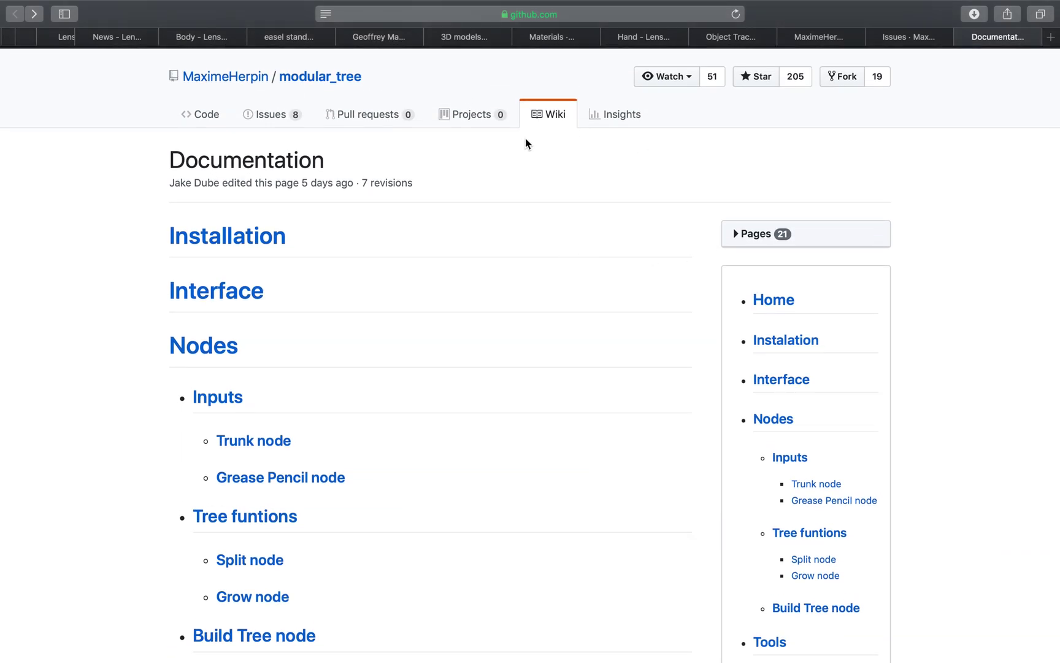
click(839, 38)
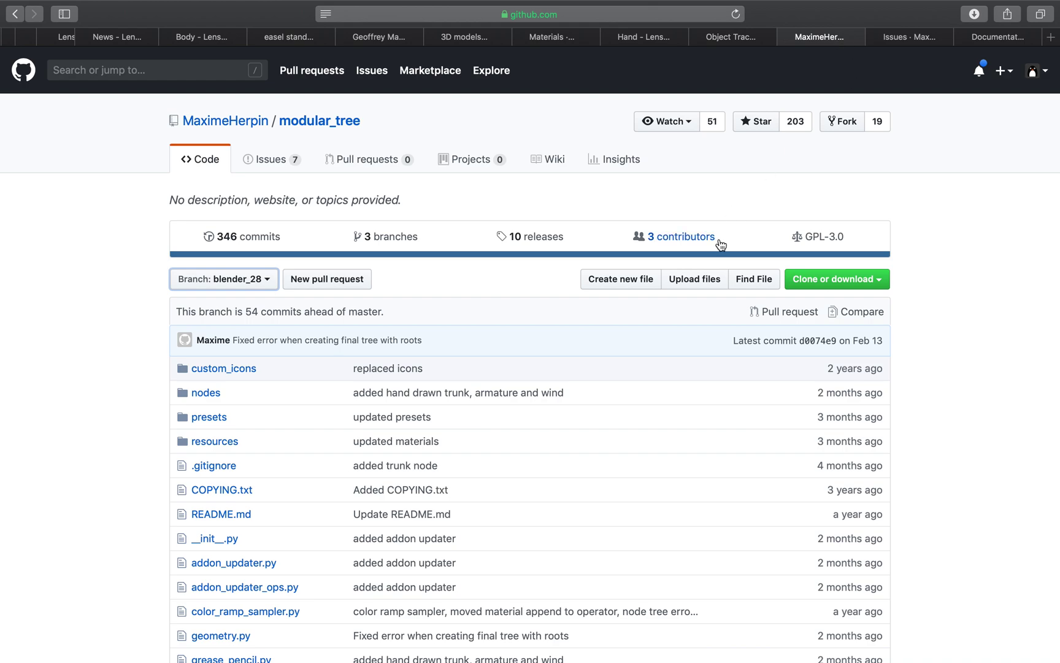
scroll(721, 246, down, 10)
scroll(721, 245, up, 10)
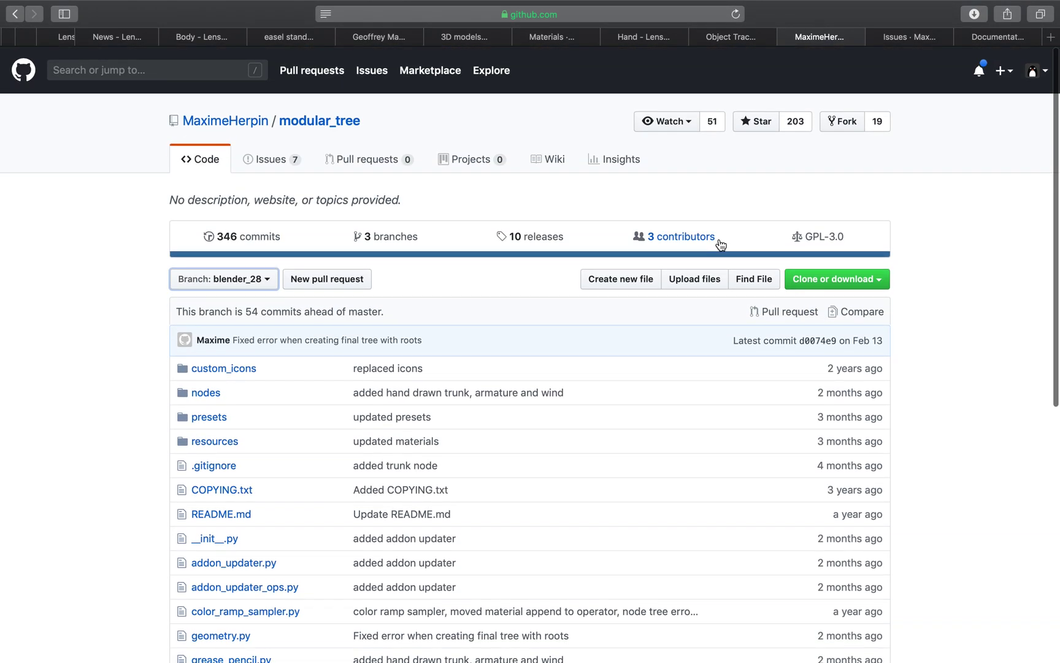
scroll(721, 246, down, 5)
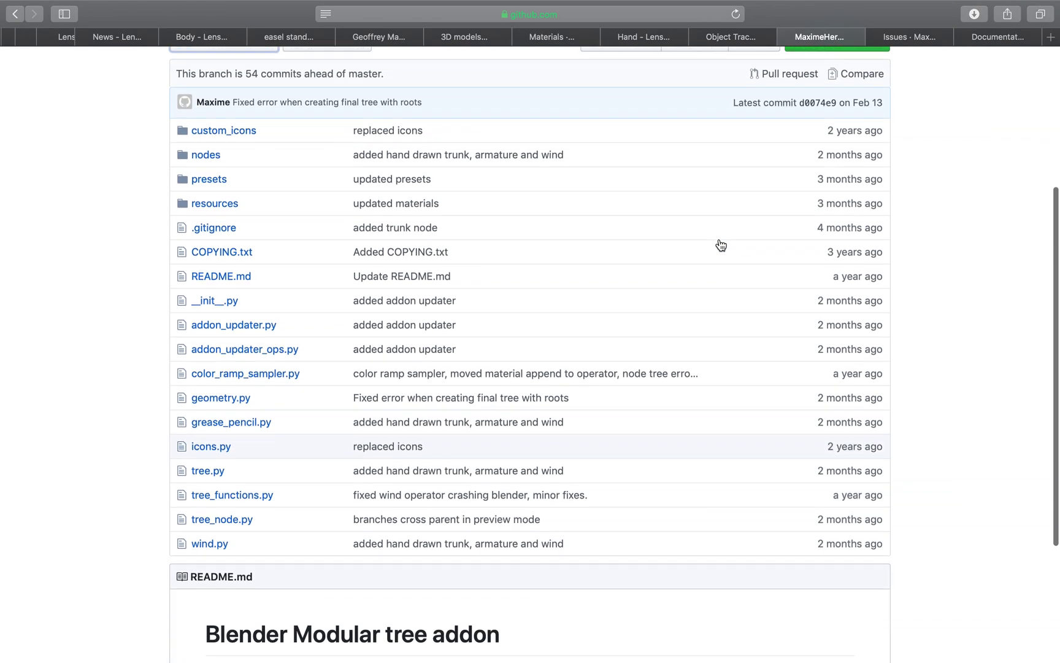
click(745, 40)
click(807, 37)
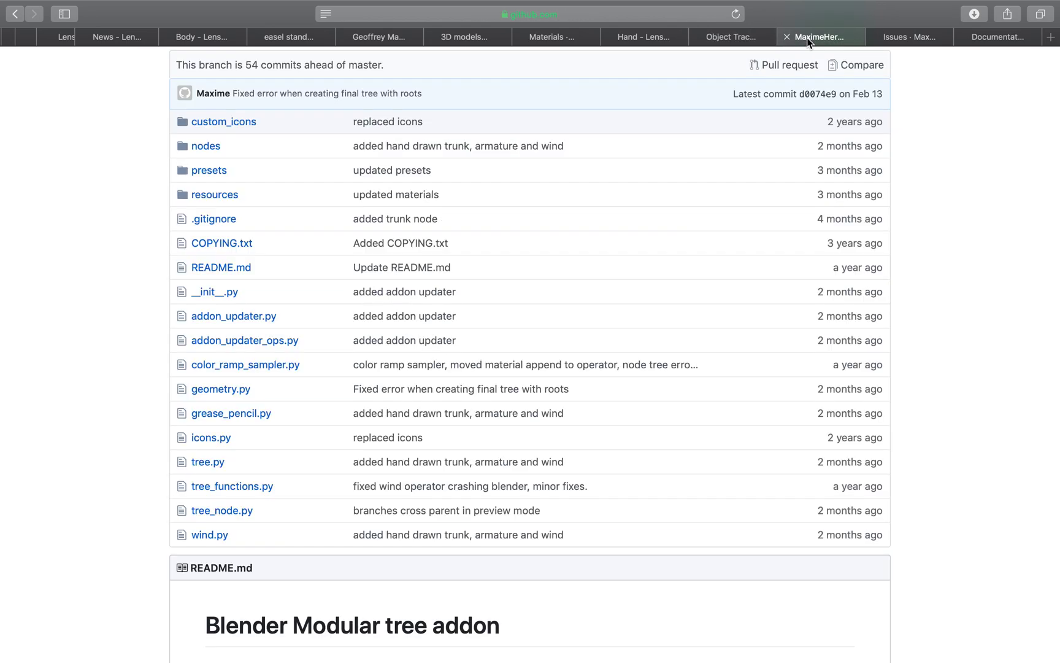
Switch between the repository's open issues and its code listing
click(892, 36)
click(819, 37)
scroll(435, 173, up, 5)
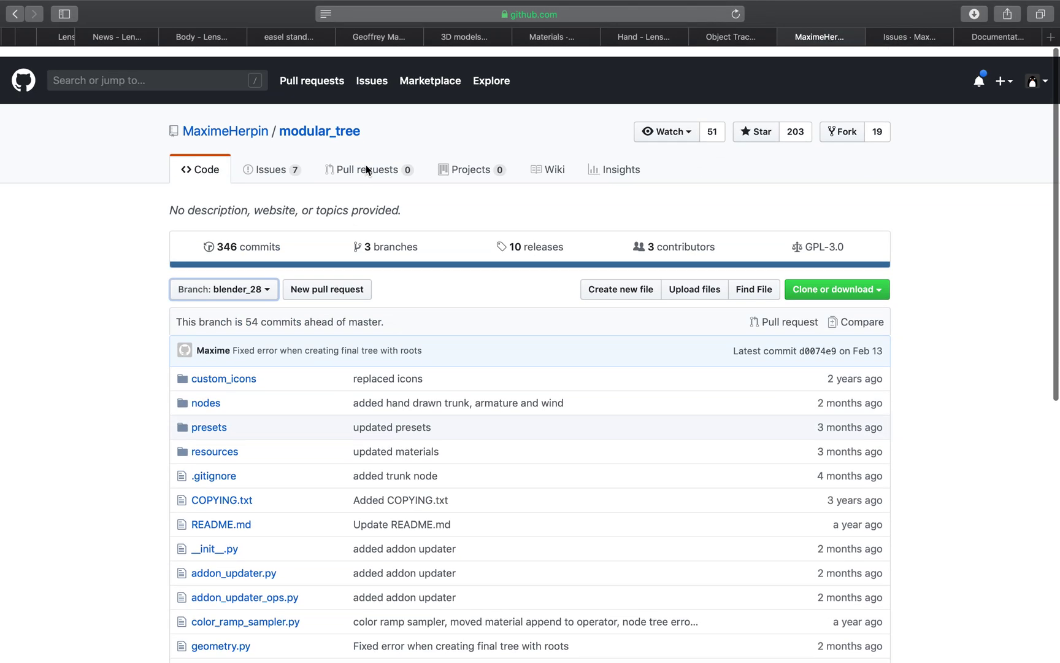
click(279, 161)
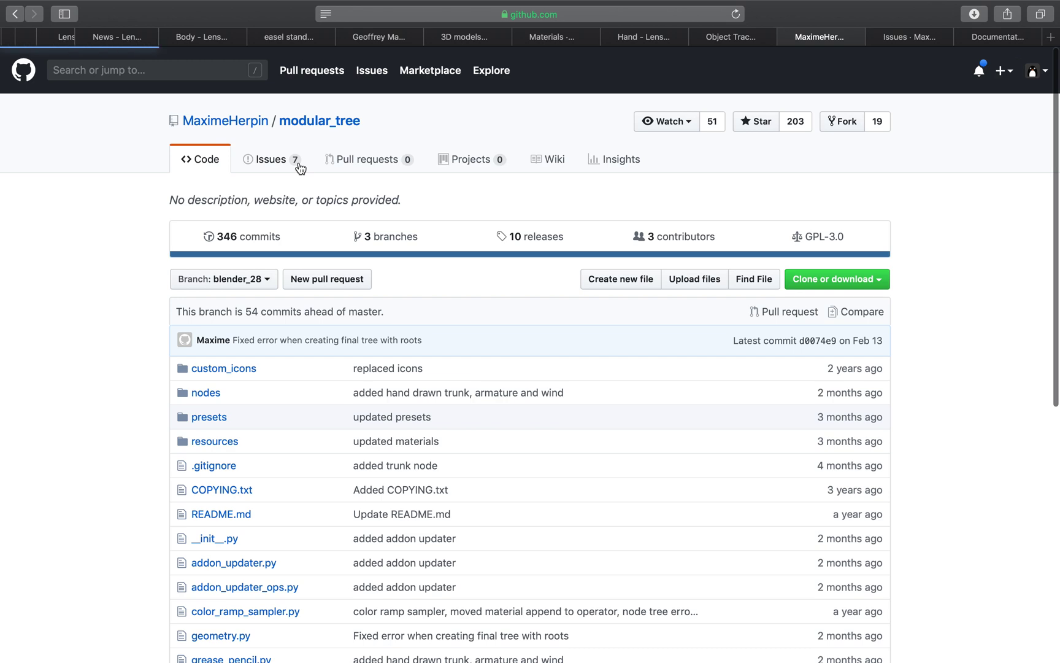
click(216, 160)
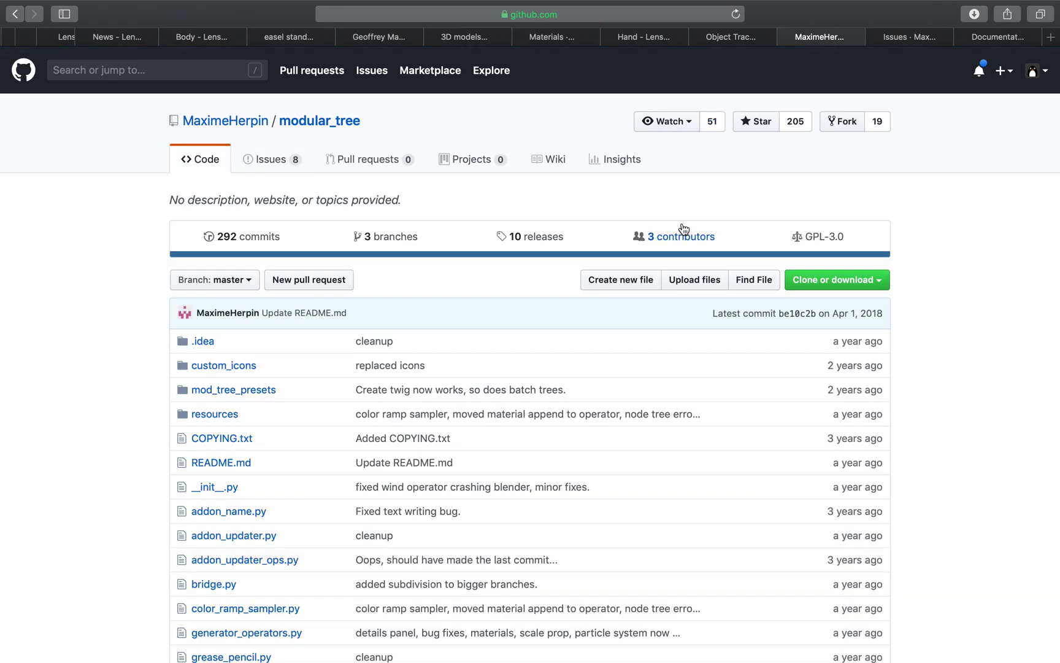
scroll(683, 229, down, 5)
click(881, 34)
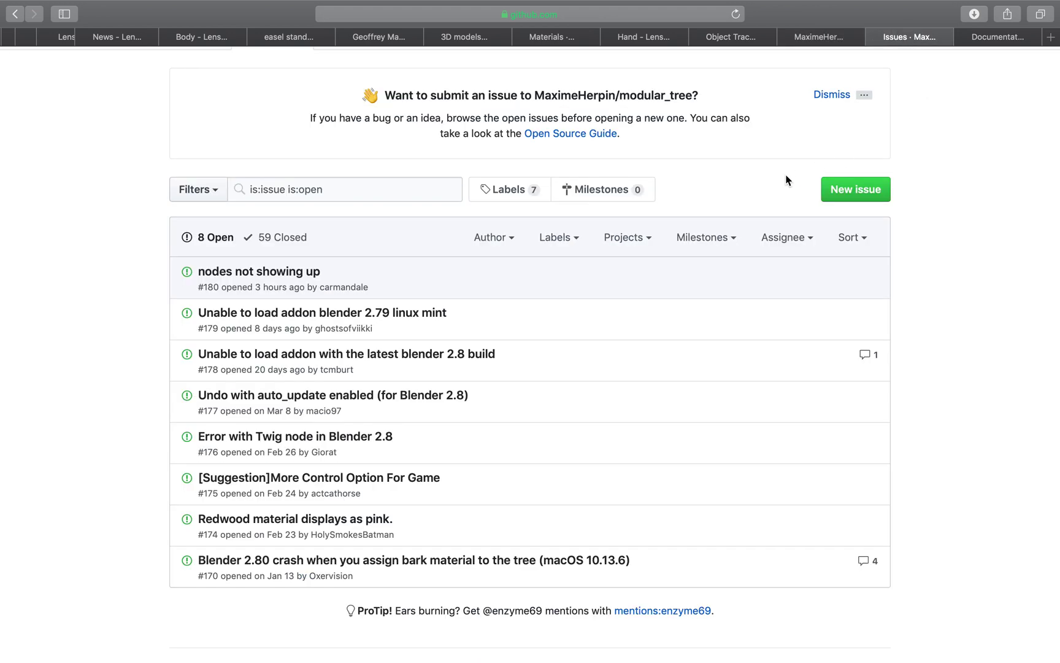
Read the Trunk node wiki page, then return to Documentation and the code page
click(981, 42)
scroll(526, 277, down, 5)
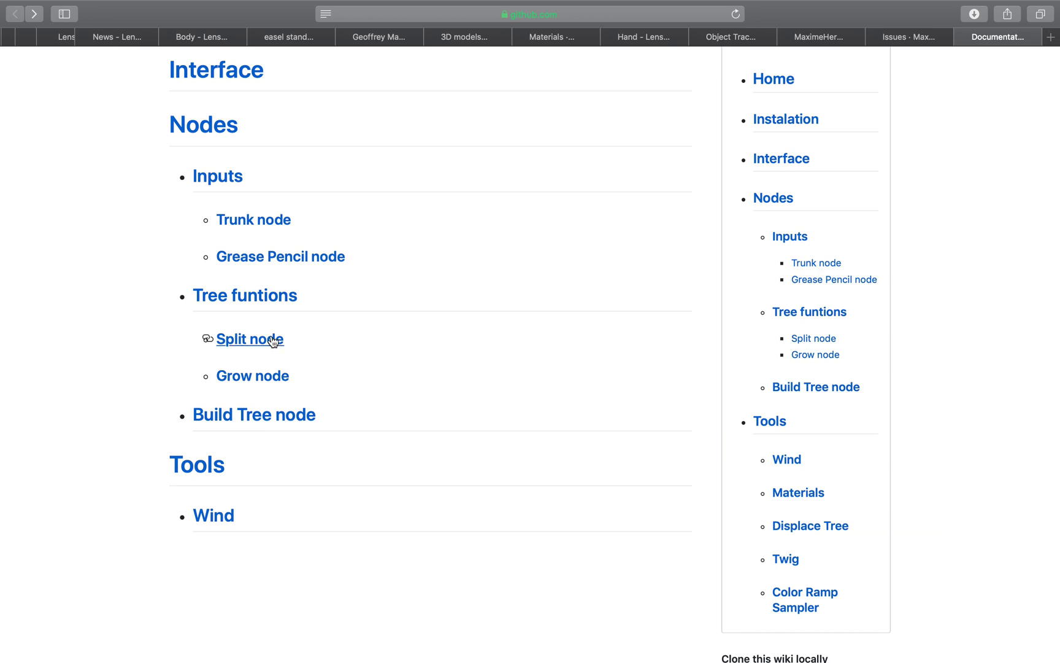
click(271, 228)
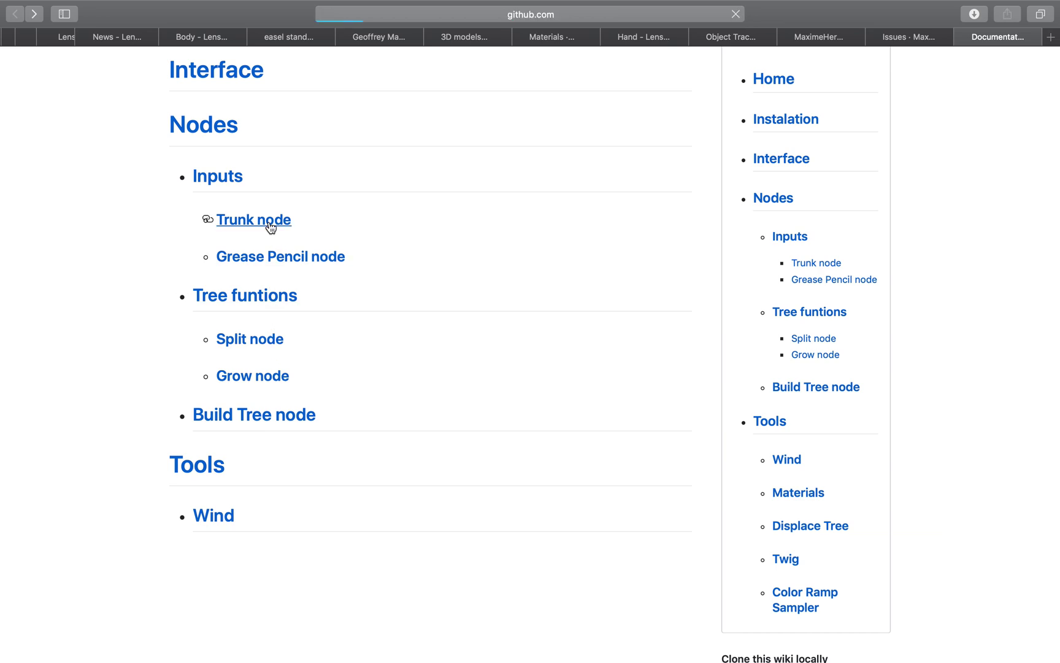
scroll(403, 346, down, 8)
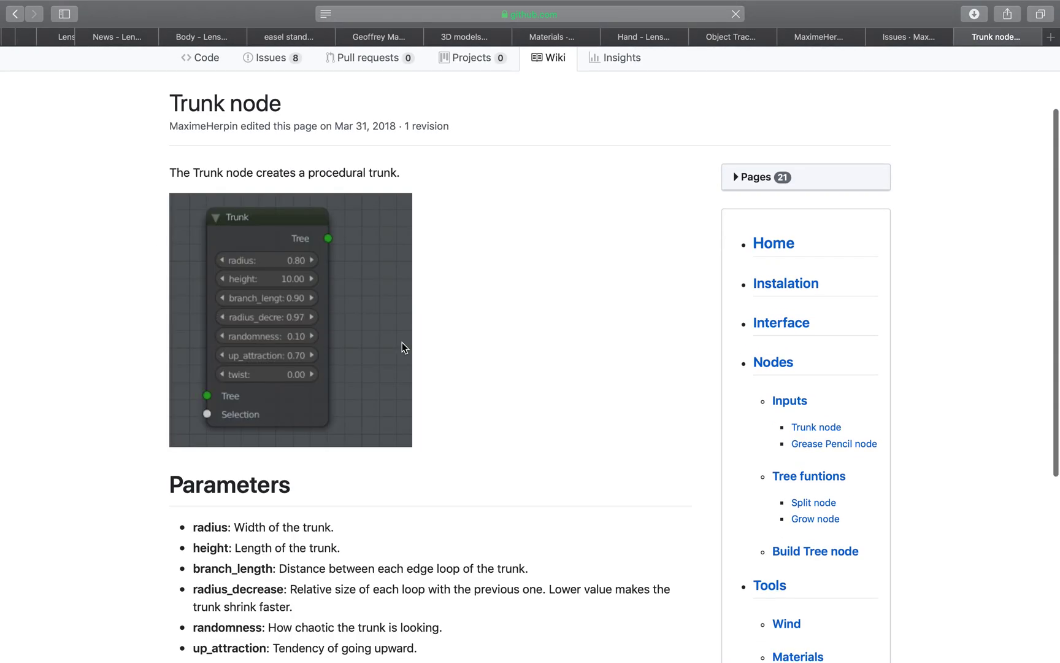
scroll(403, 347, up, 7)
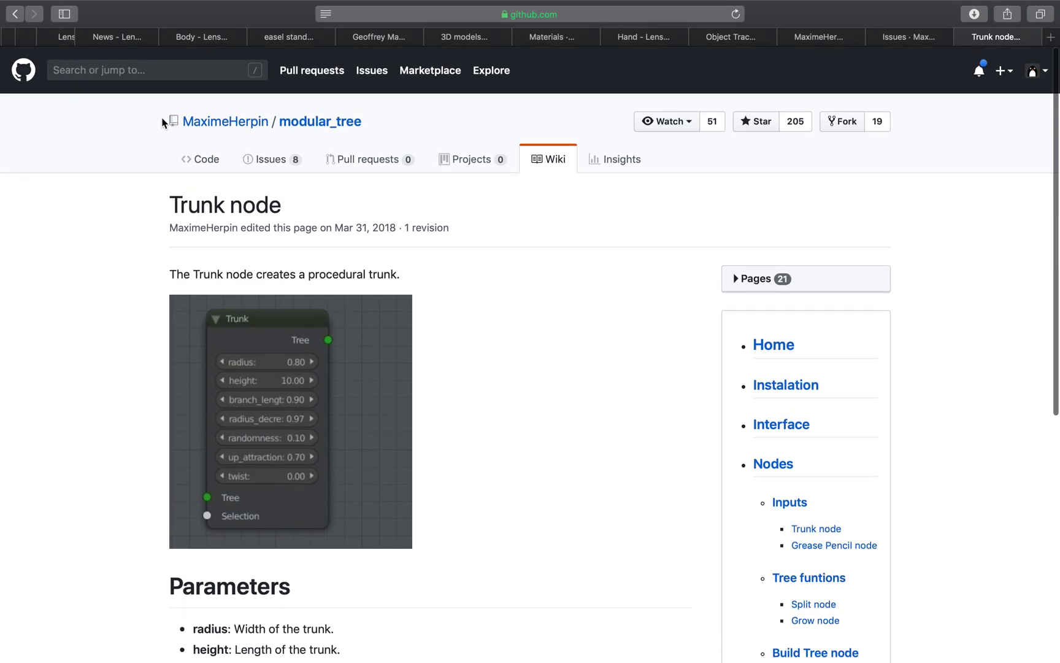
click(18, 24)
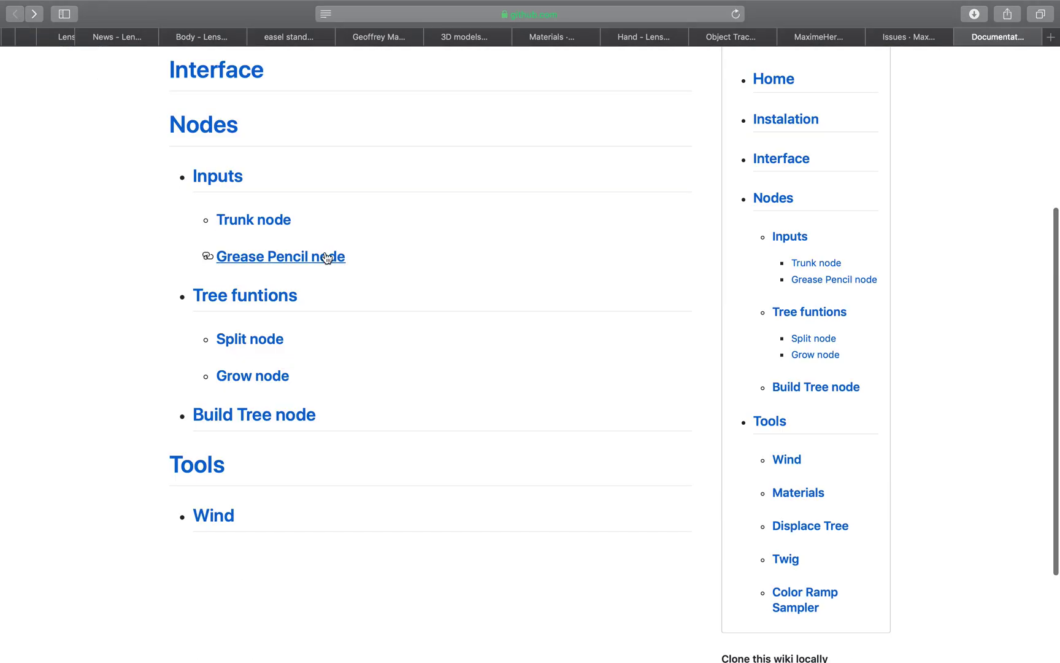
scroll(336, 270, up, 5)
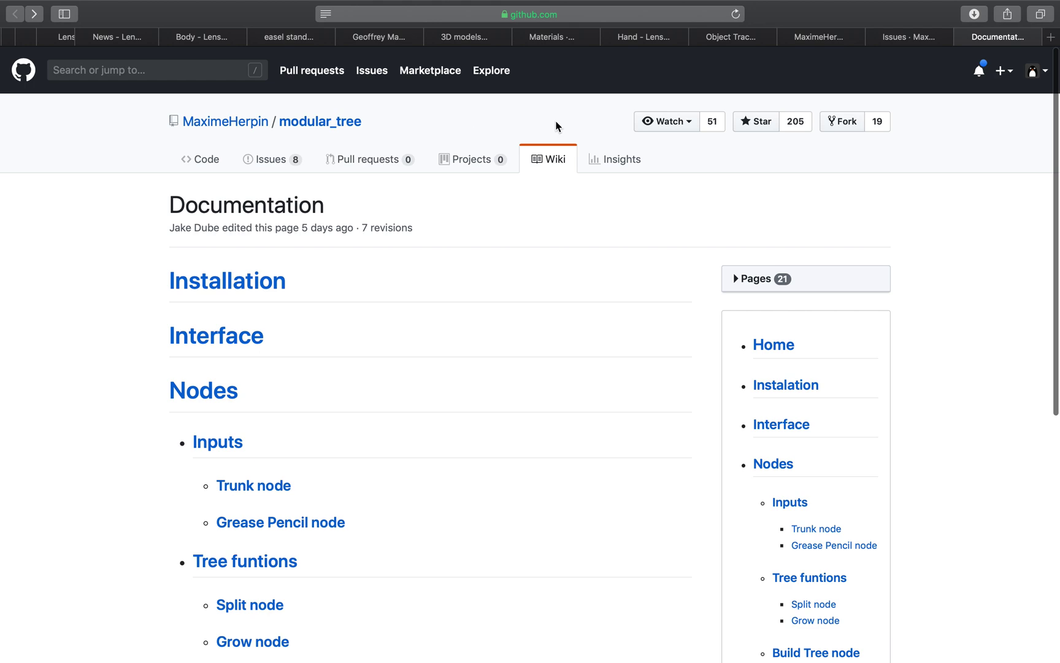
click(203, 160)
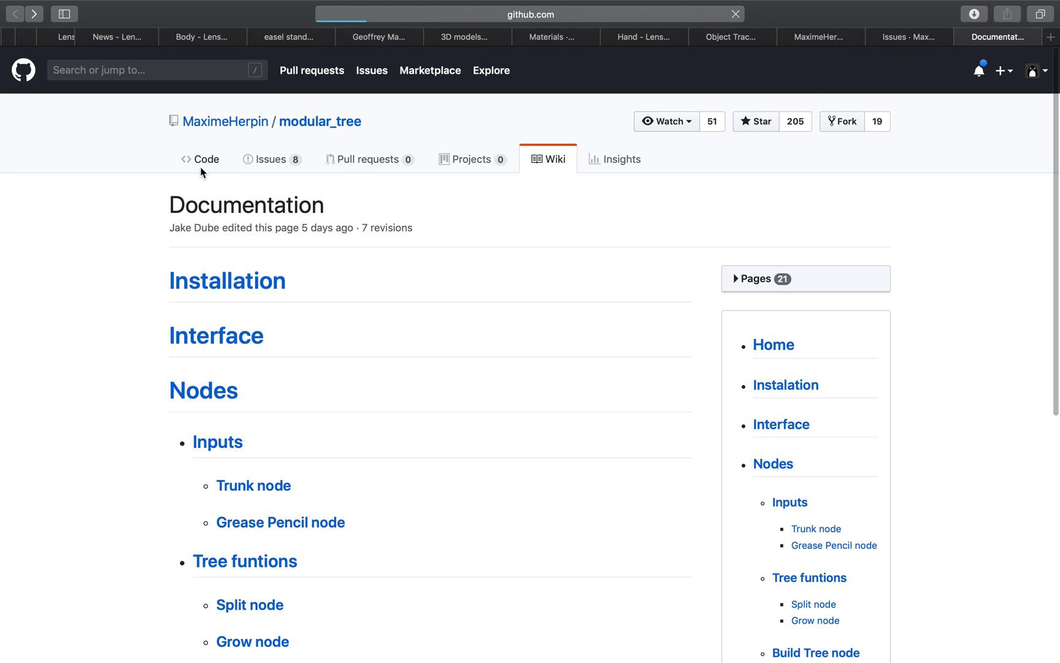
Switch to the blender_28 branch and open the Documentation wiki from its README
click(229, 283)
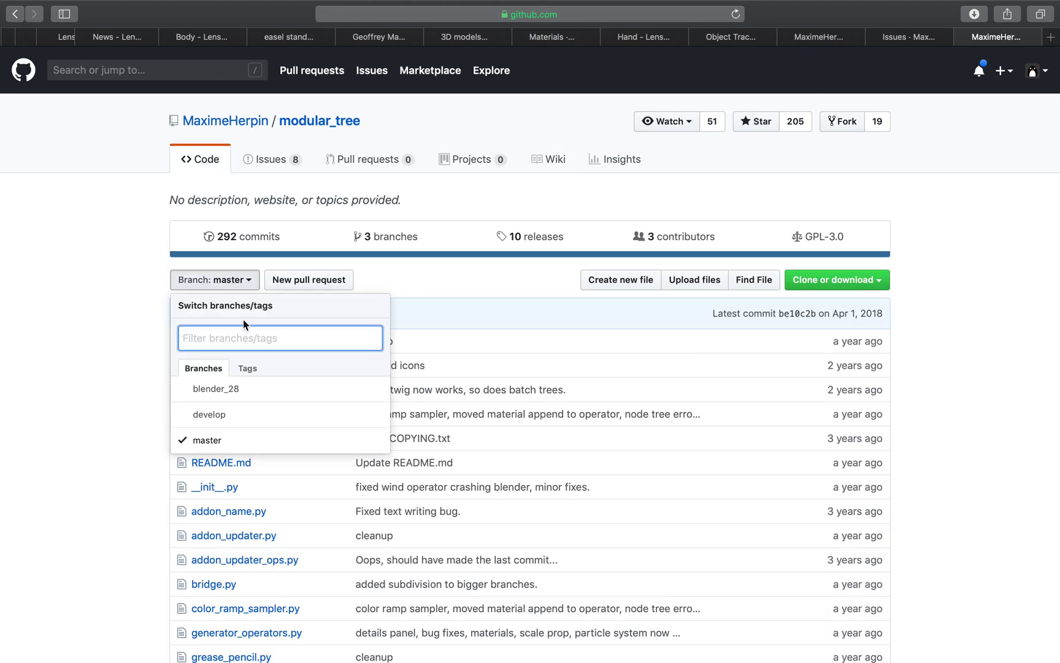
click(254, 390)
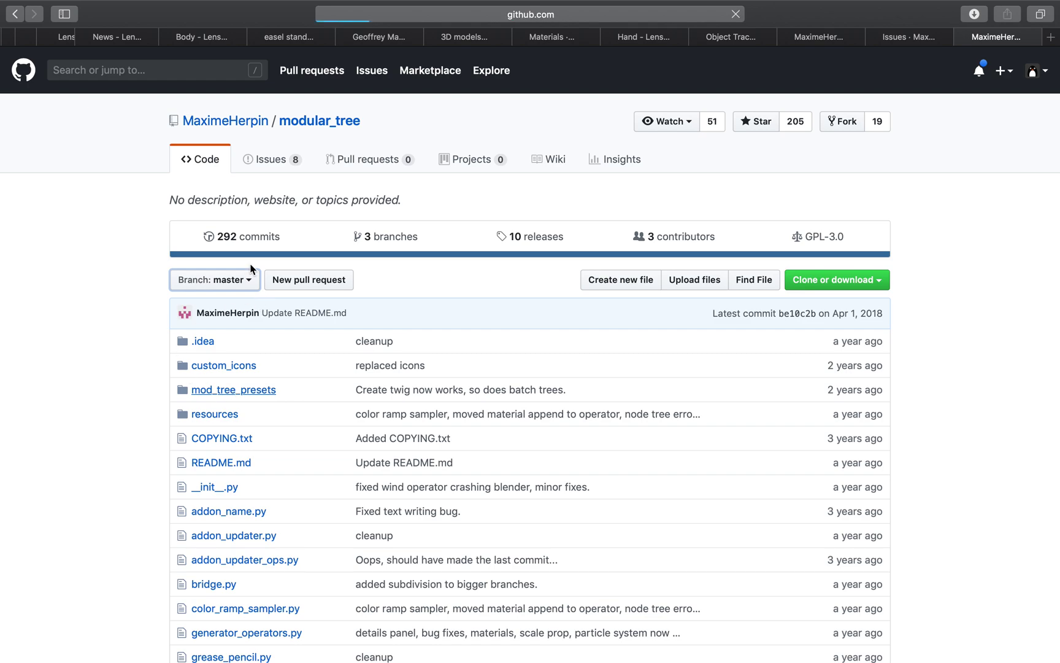
scroll(360, 438, down, 5)
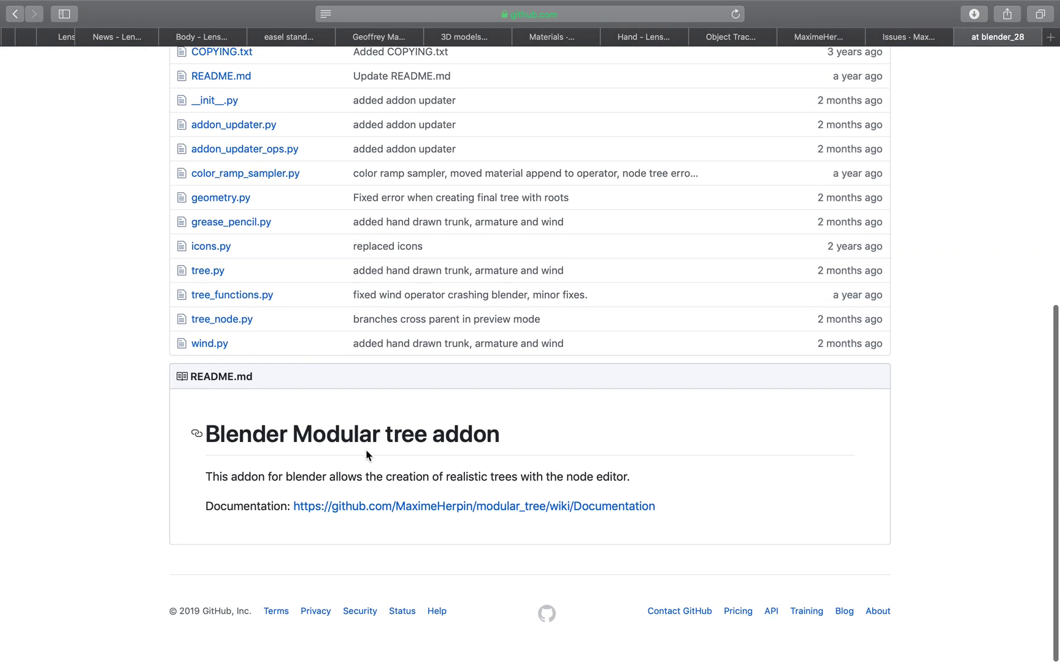
click(430, 511)
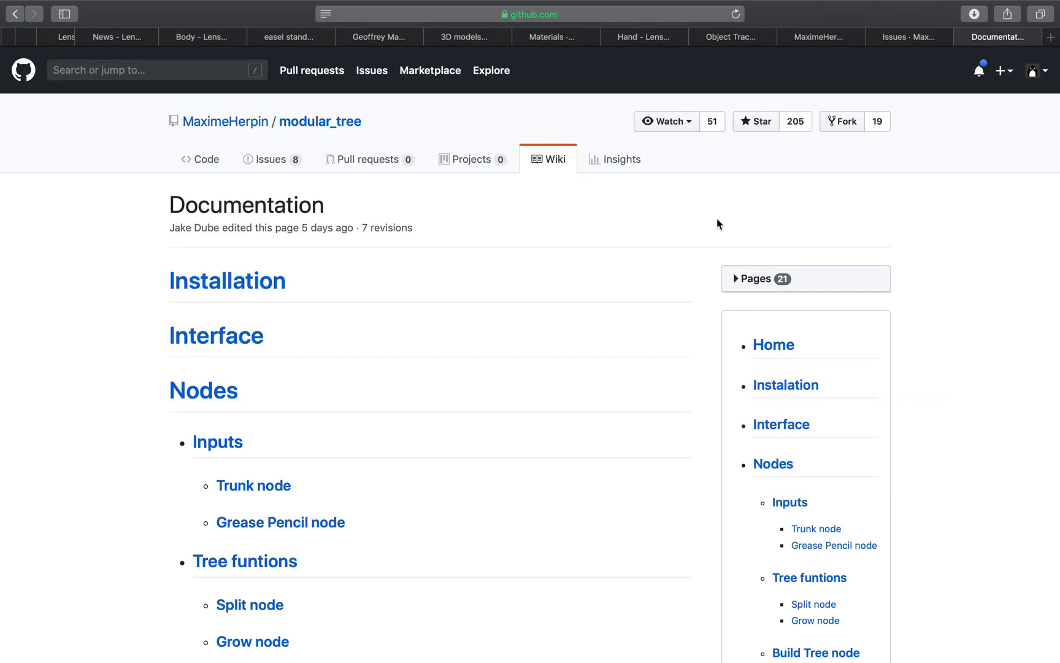
scroll(719, 224, down, 3)
scroll(719, 223, up, 5)
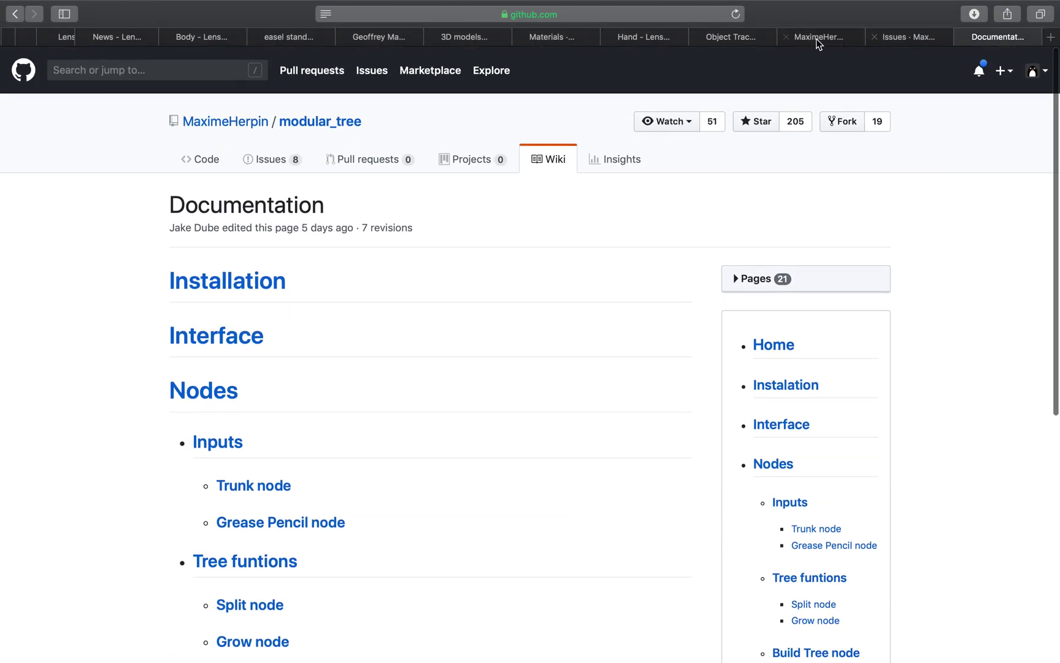
Close the Documentation tab and go back to the Blender 2.79 node setup
click(808, 35)
click(900, 38)
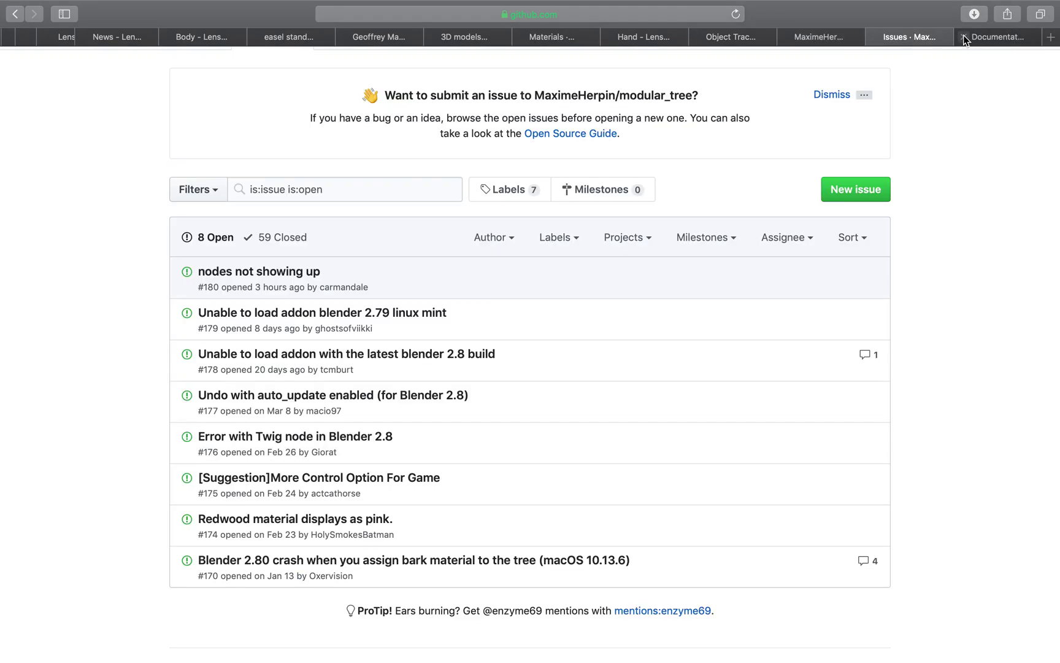
click(963, 38)
click(902, 35)
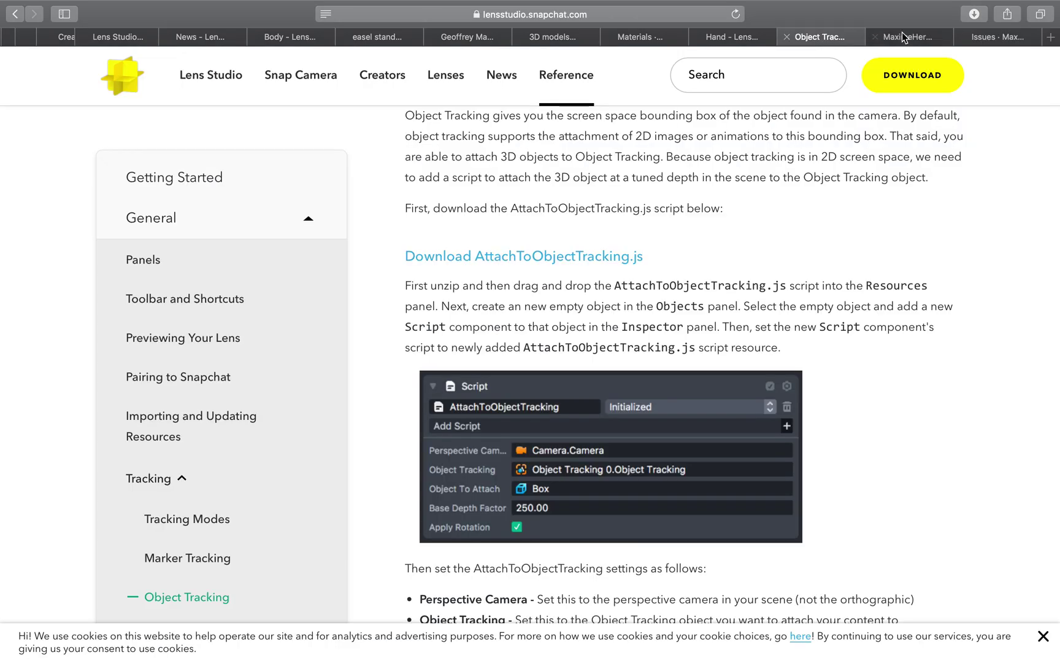
click(902, 36)
click(997, 39)
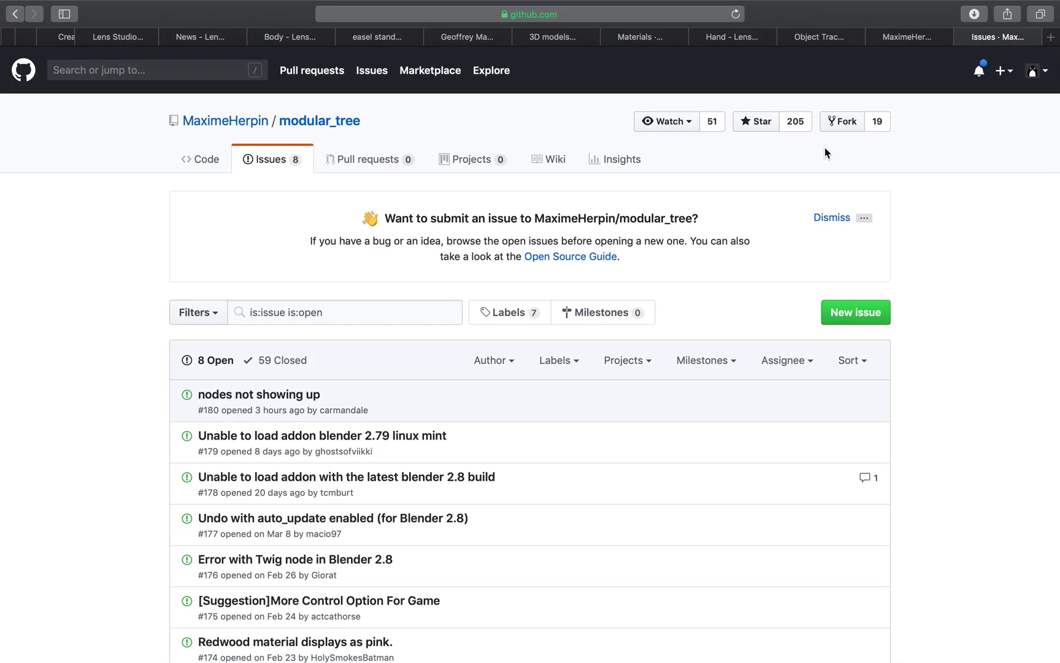
key(ctrl+Right)
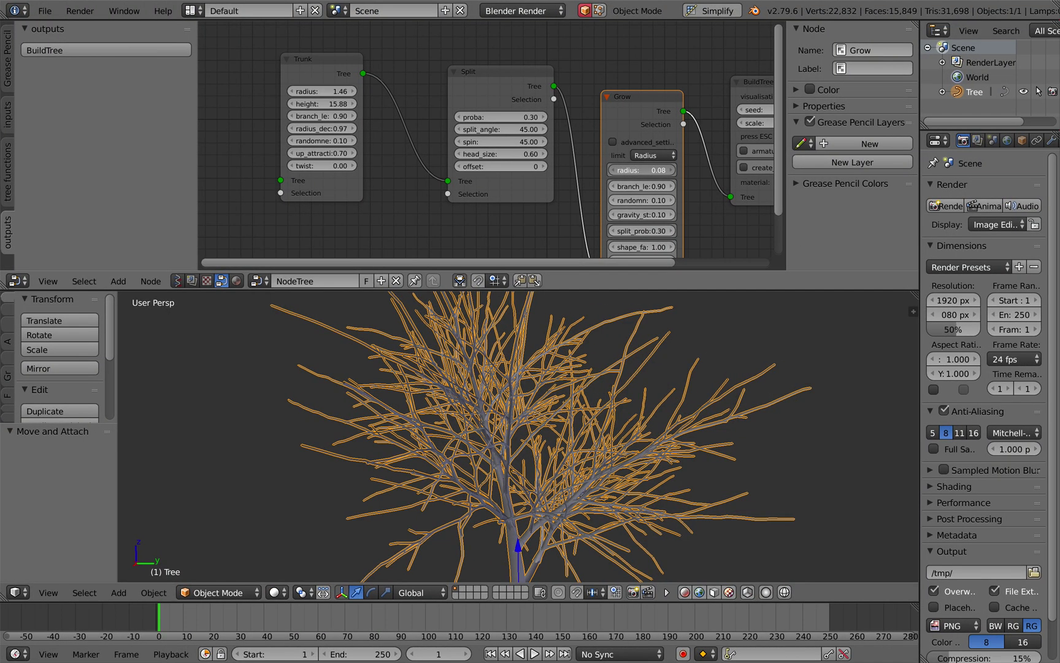